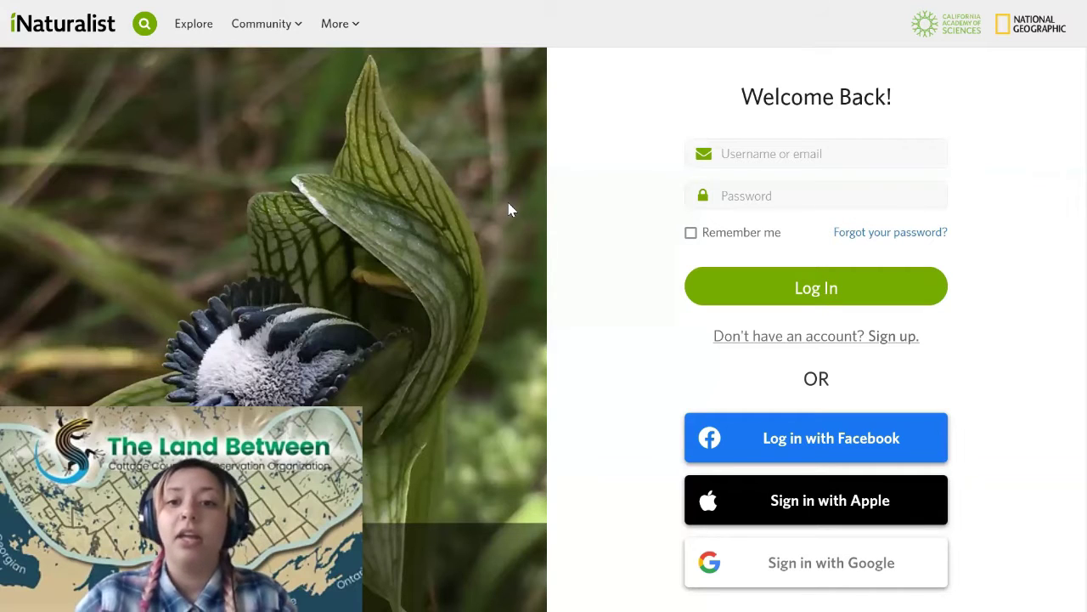
Step: Open the new account sign-up form and review its e-mail, username, password and consent fields
left_click(904, 339)
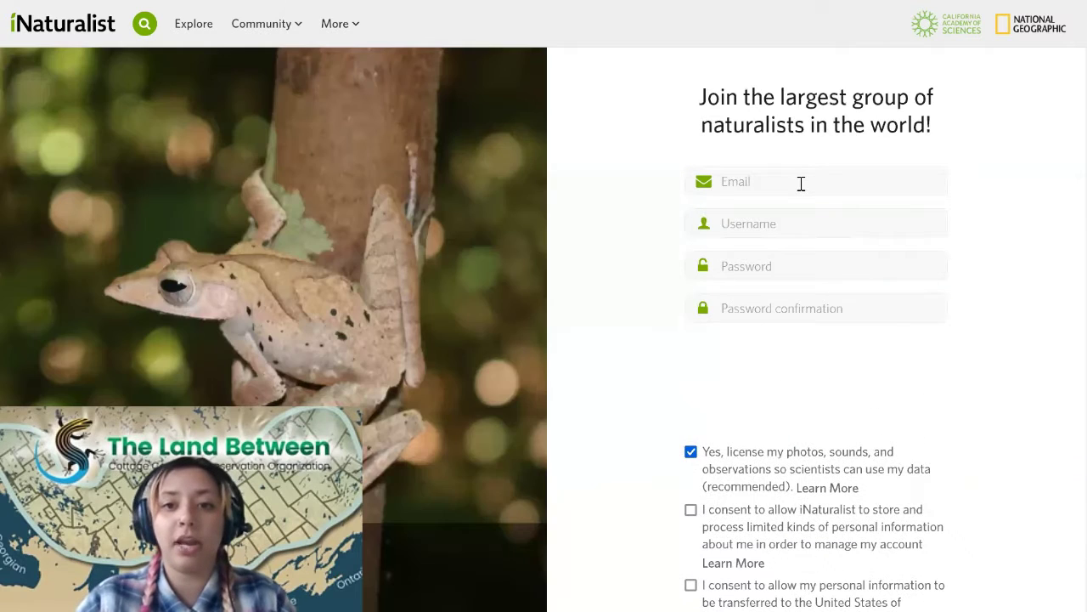
left_click(801, 187)
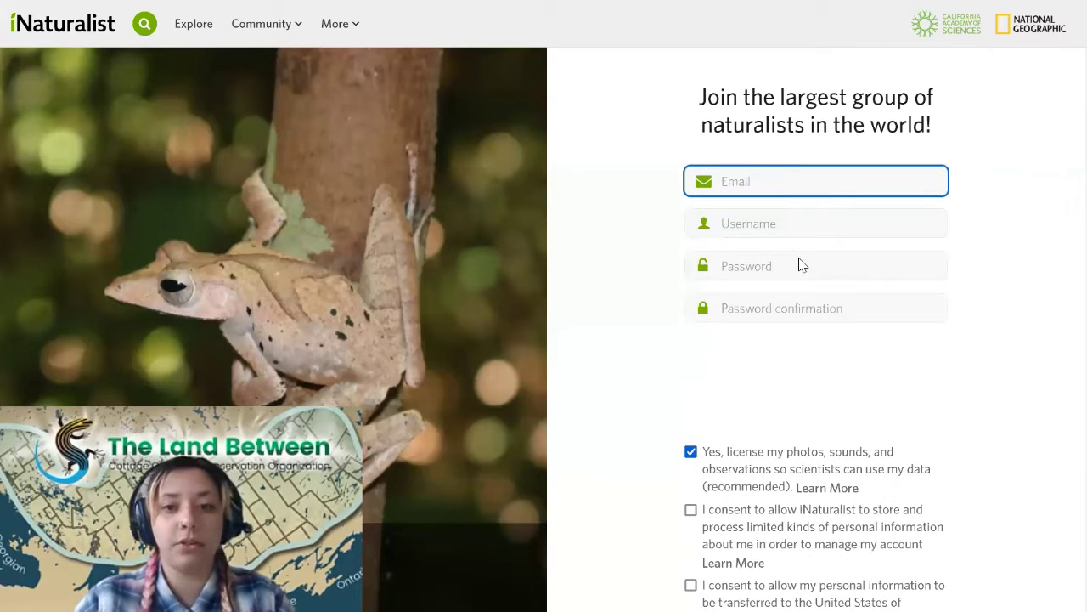
left_click(883, 225)
left_click(983, 228)
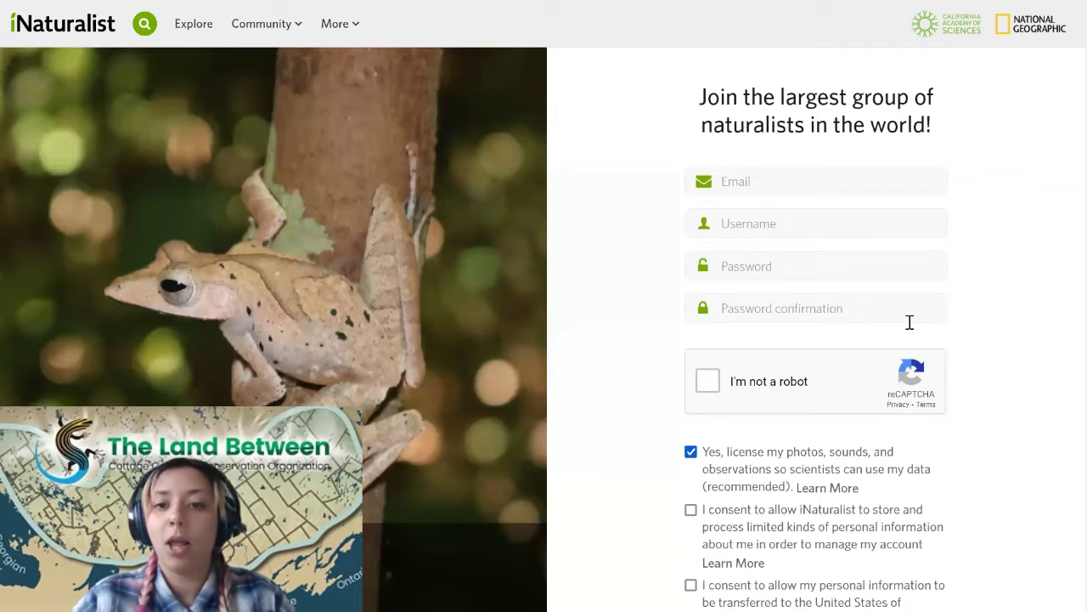
scroll(718, 296, "down", 2)
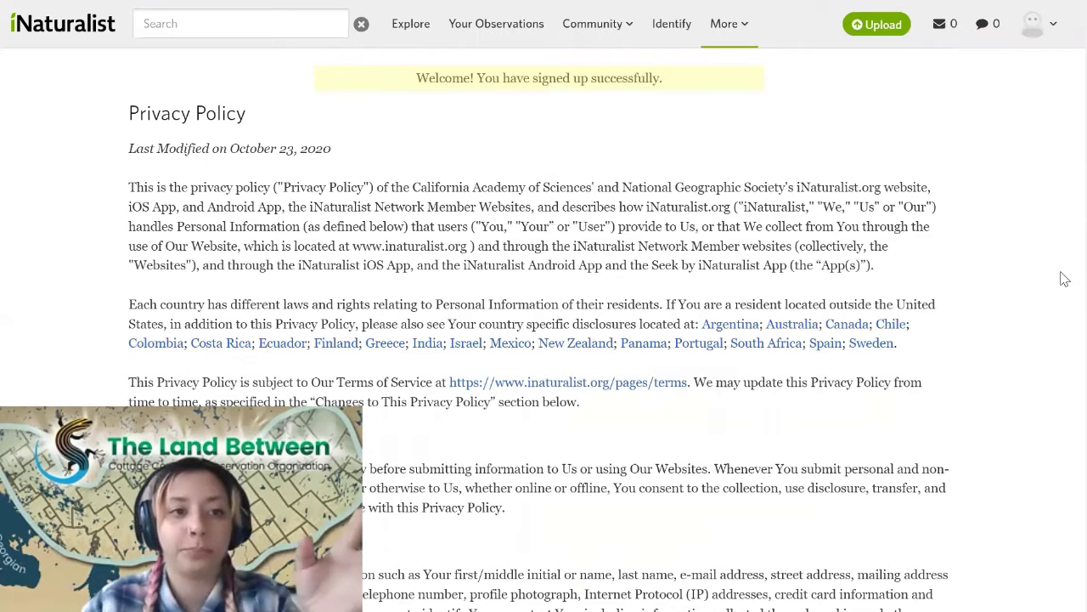
Step: Skim the privacy policy down to the analytics and personal information protection sections and return to its beginning
scroll(725, 242, "down", 3)
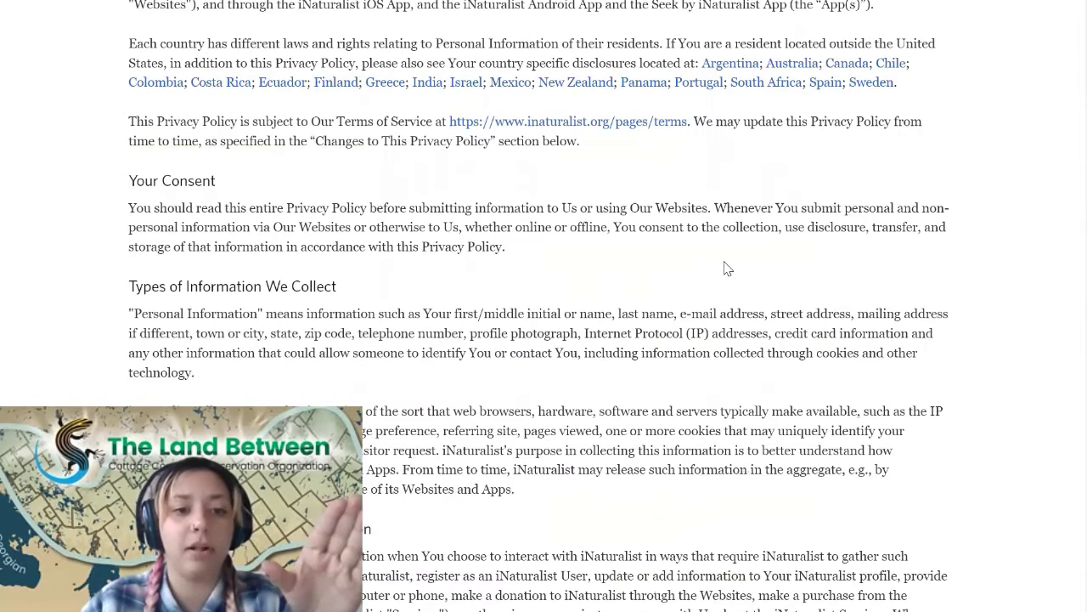
scroll(724, 268, "down", 10)
scroll(726, 268, "down", 10)
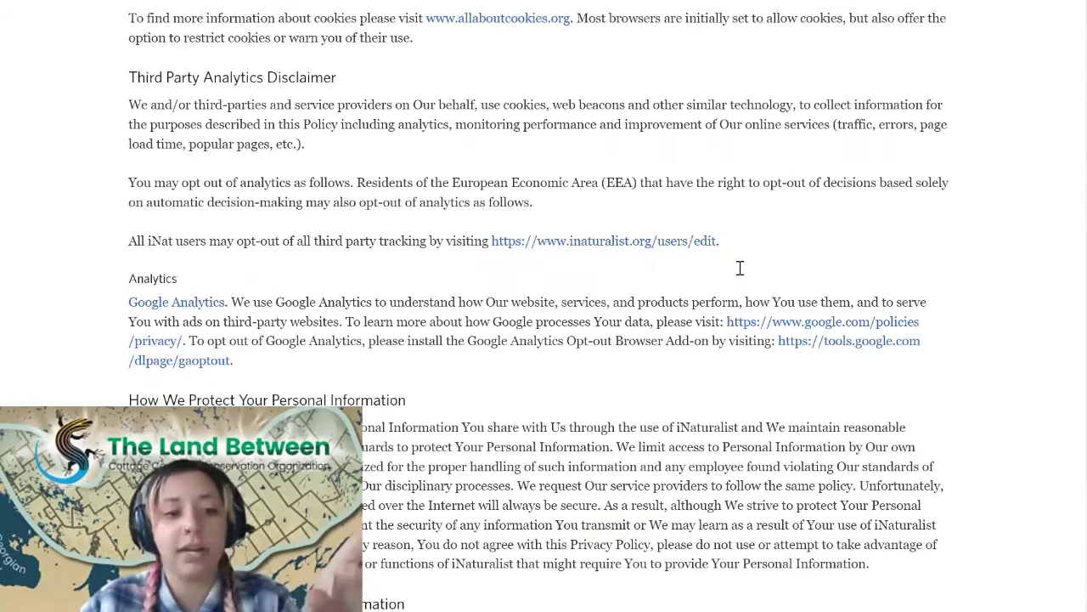
scroll(741, 269, "up", 10)
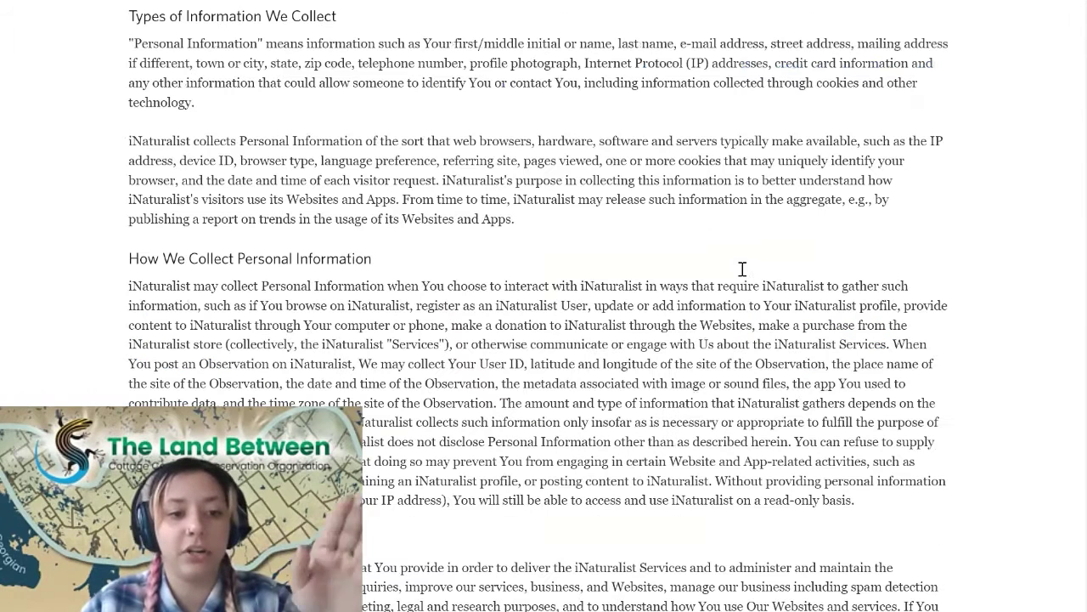
scroll(901, 205, "up", 10)
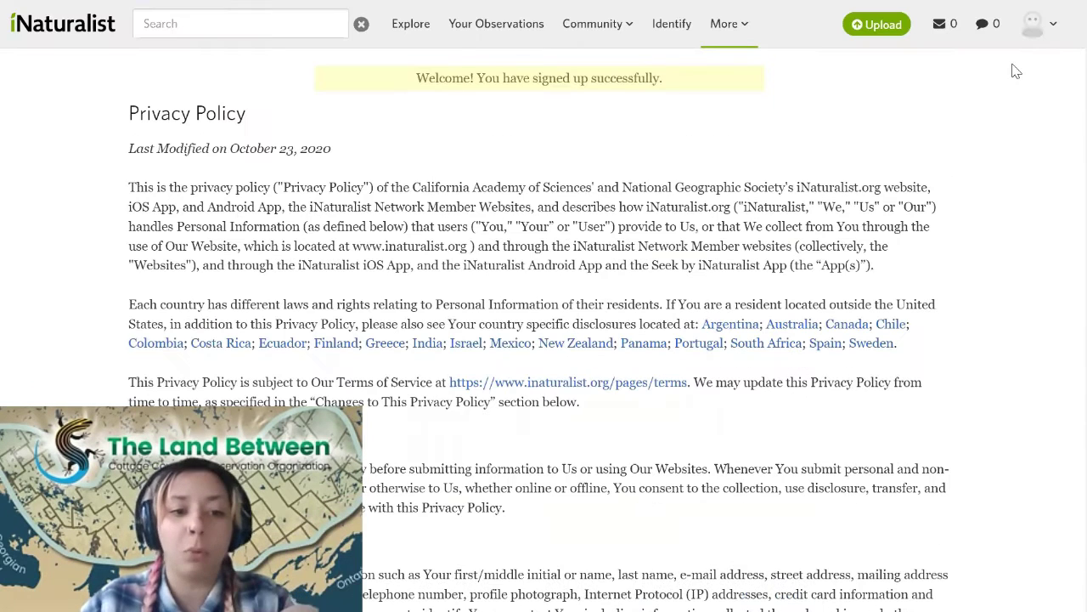
Step: Open the public profile page of the signed-in account
left_click(1038, 34)
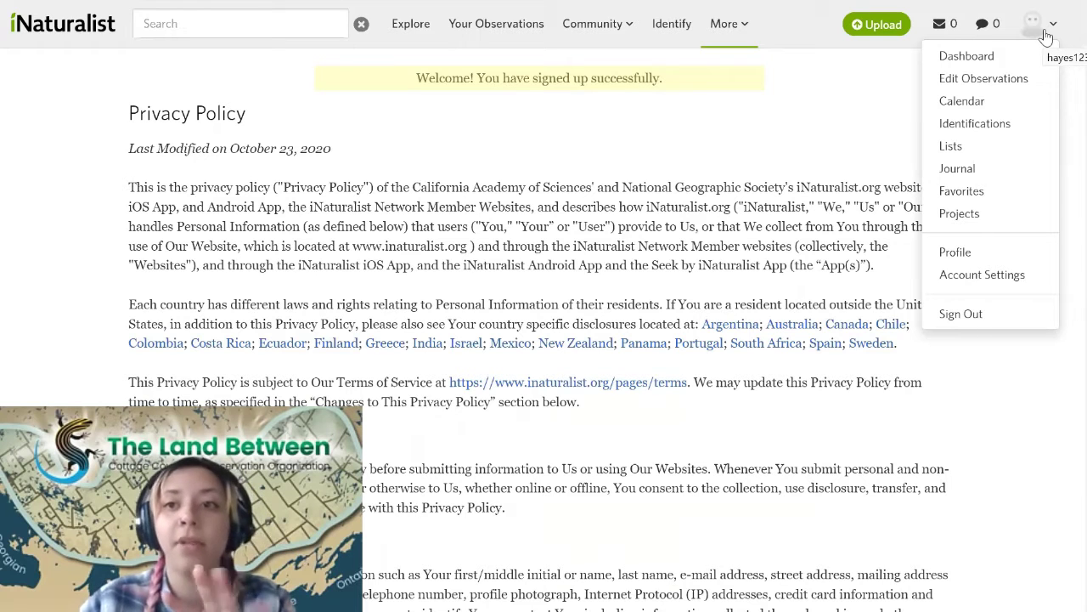
left_click(1044, 34)
left_click(1044, 19)
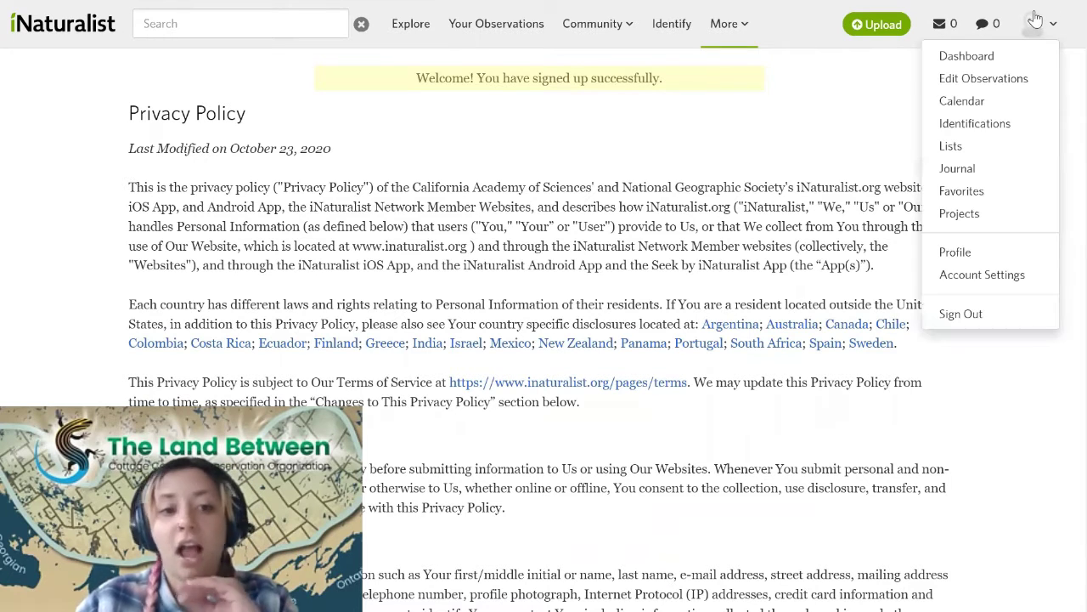
left_click(982, 255)
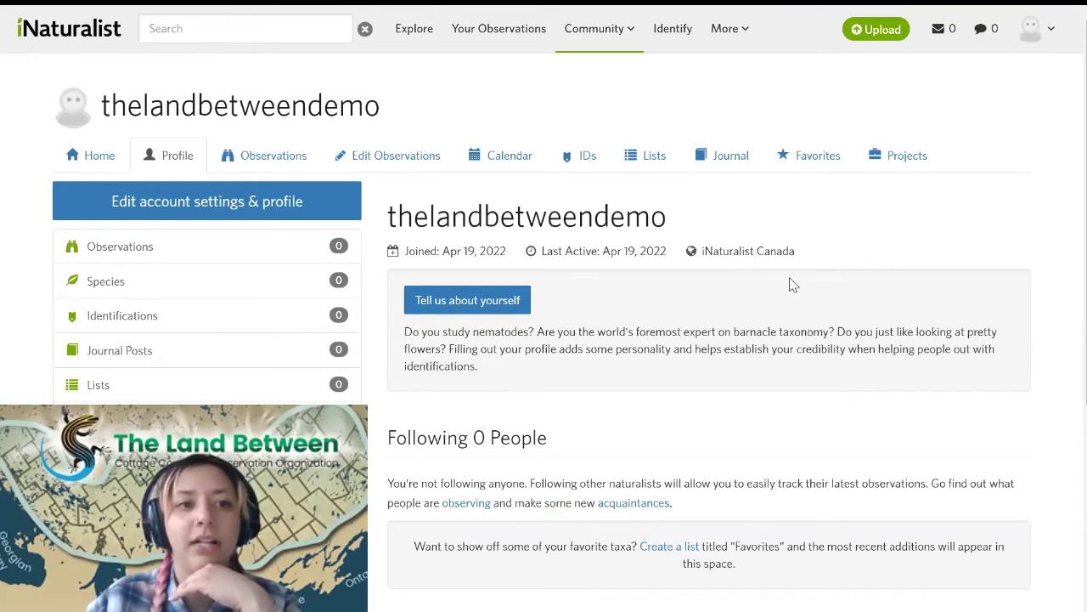
Step: Open the account settings and review the profile options, including photo, display name, bio and badges
left_click(1051, 30)
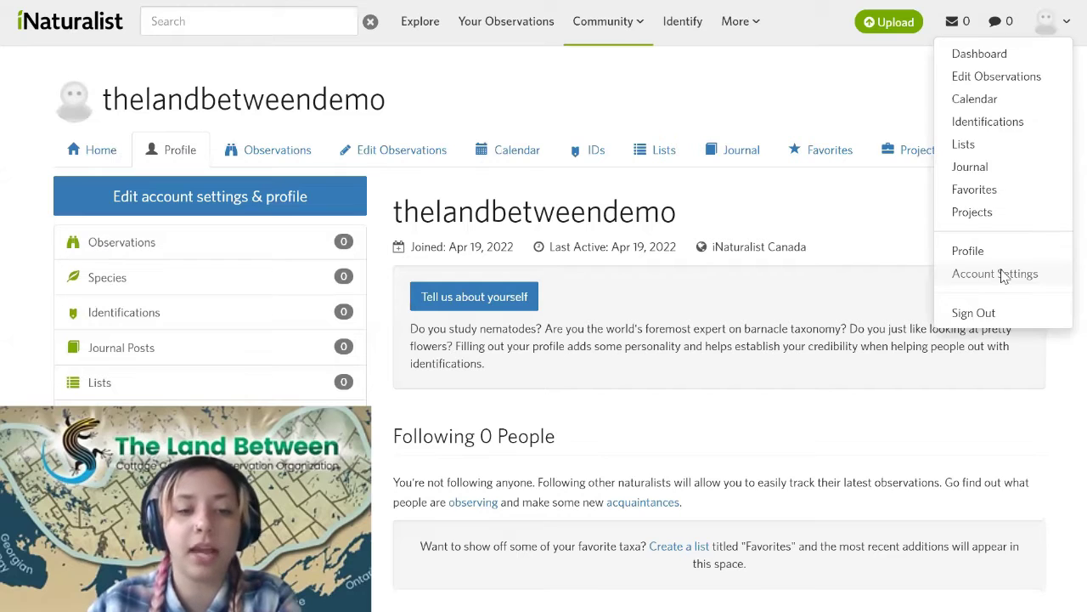
left_click(996, 273)
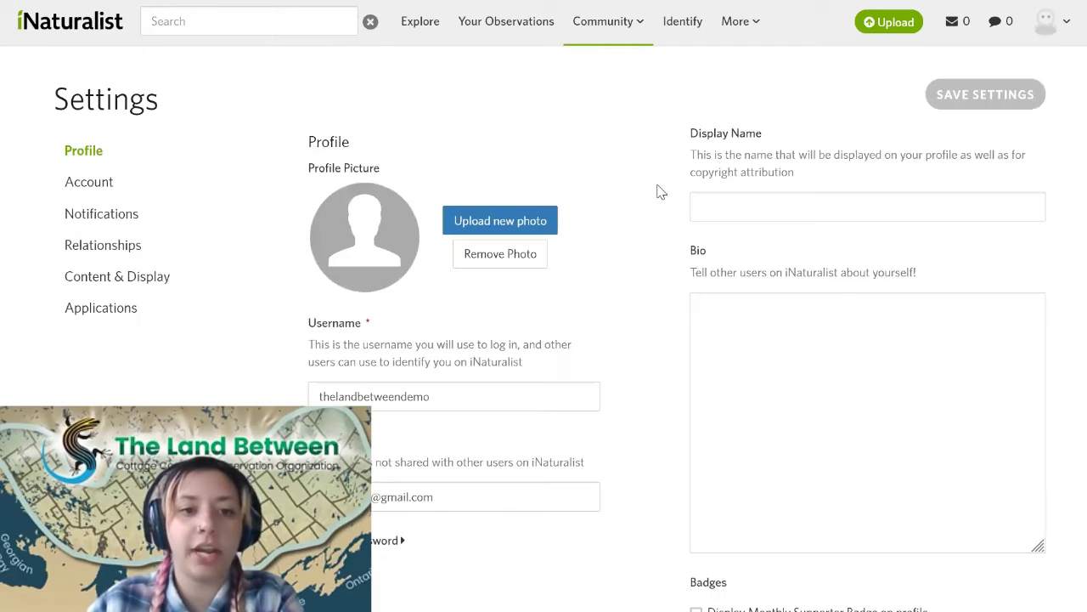
scroll(468, 304, "down", 2)
scroll(548, 254, "down", 4)
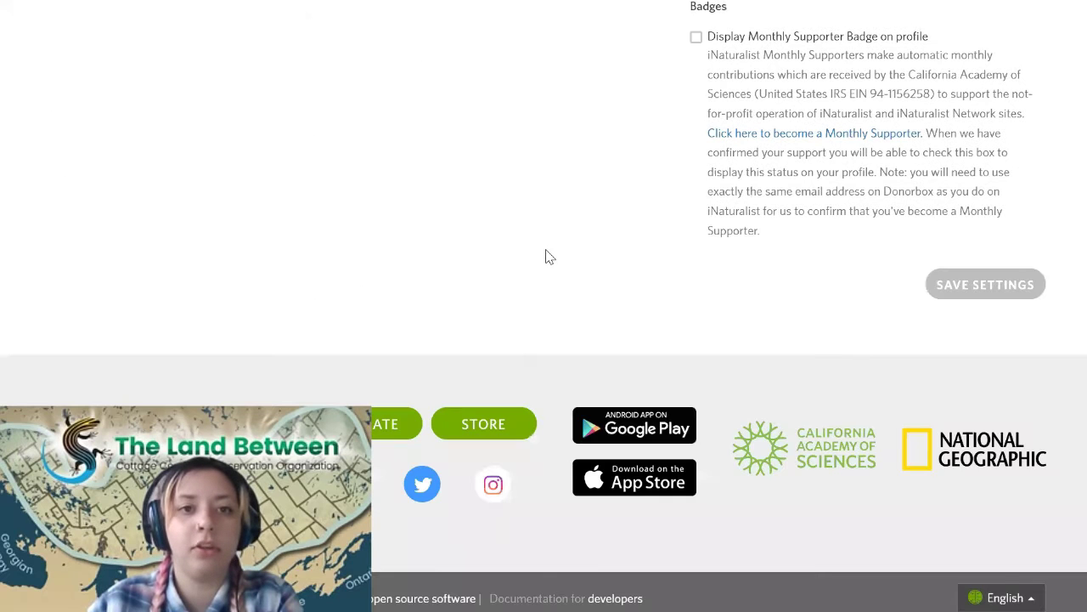
scroll(548, 254, "up", 6)
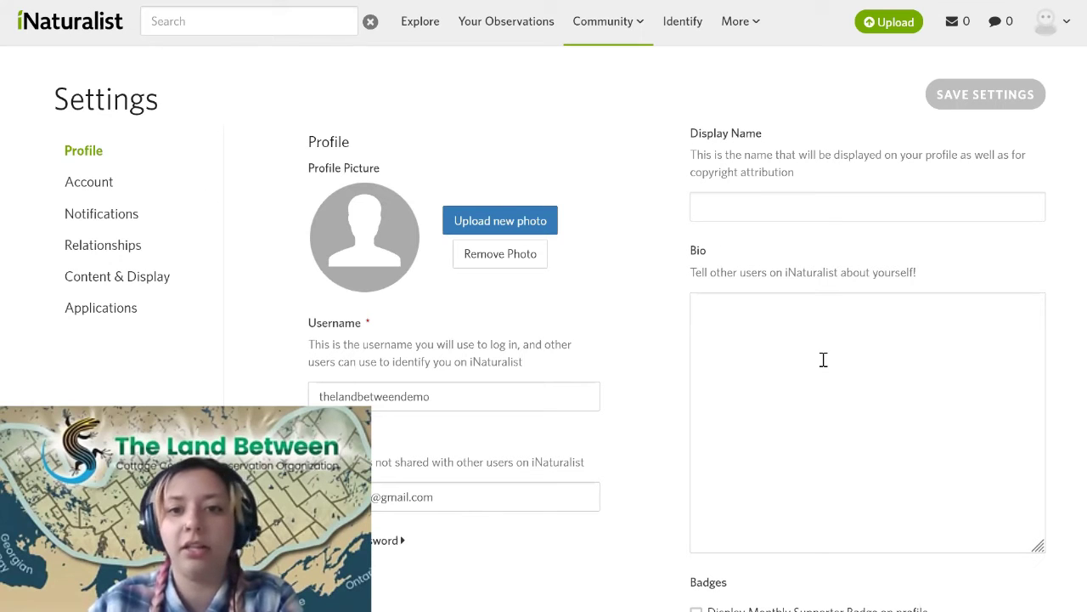
key("Tab")
left_click(964, 505)
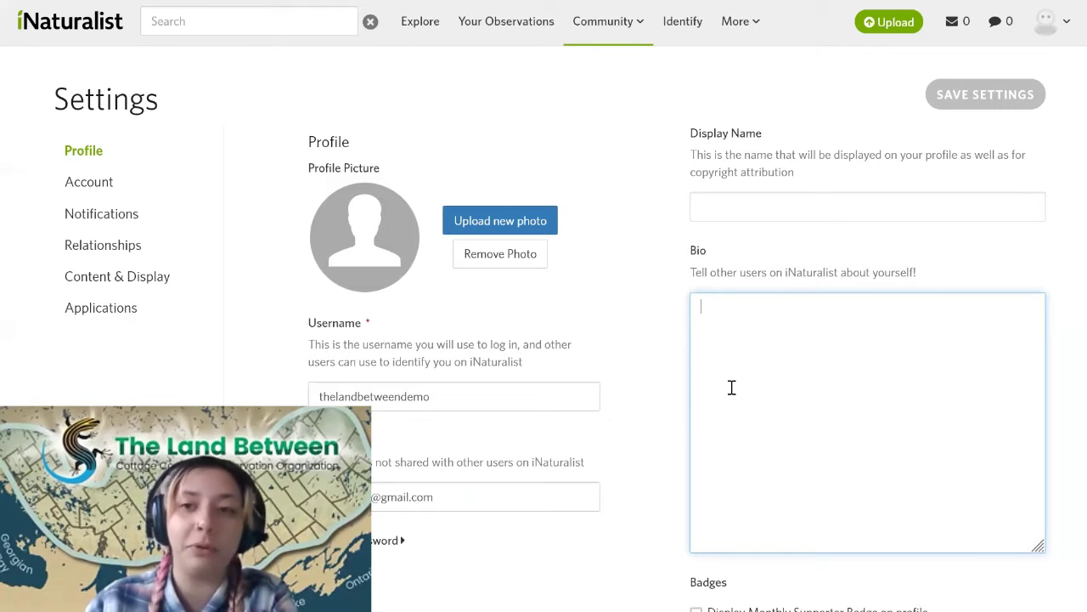
left_click(1055, 38)
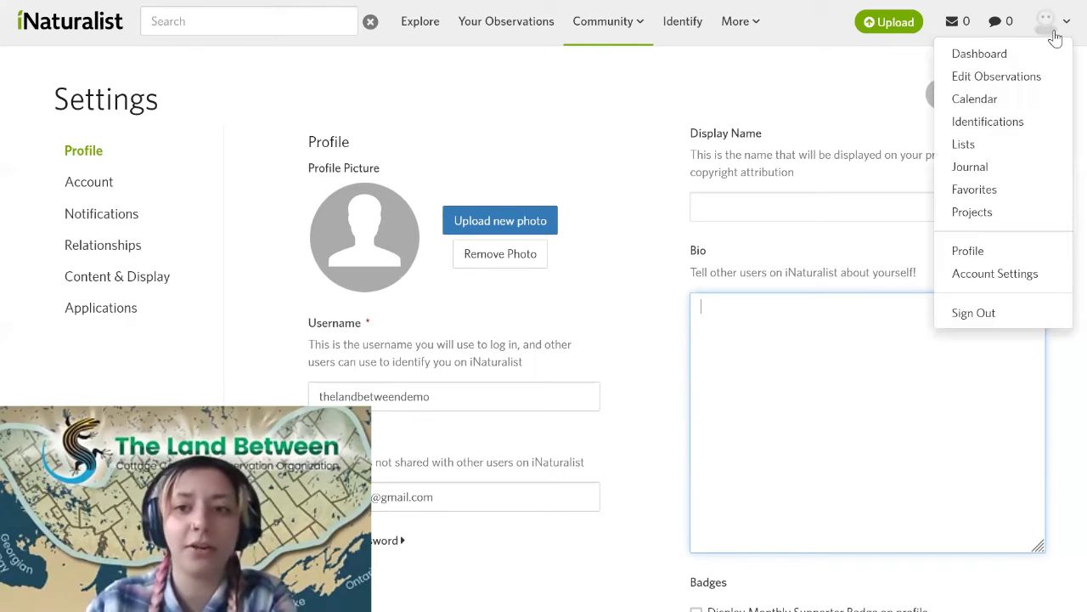
Step: Search the site for "the land between backyard" and open The Land Between Backyard Bioblitz Program project page
left_click(155, 359)
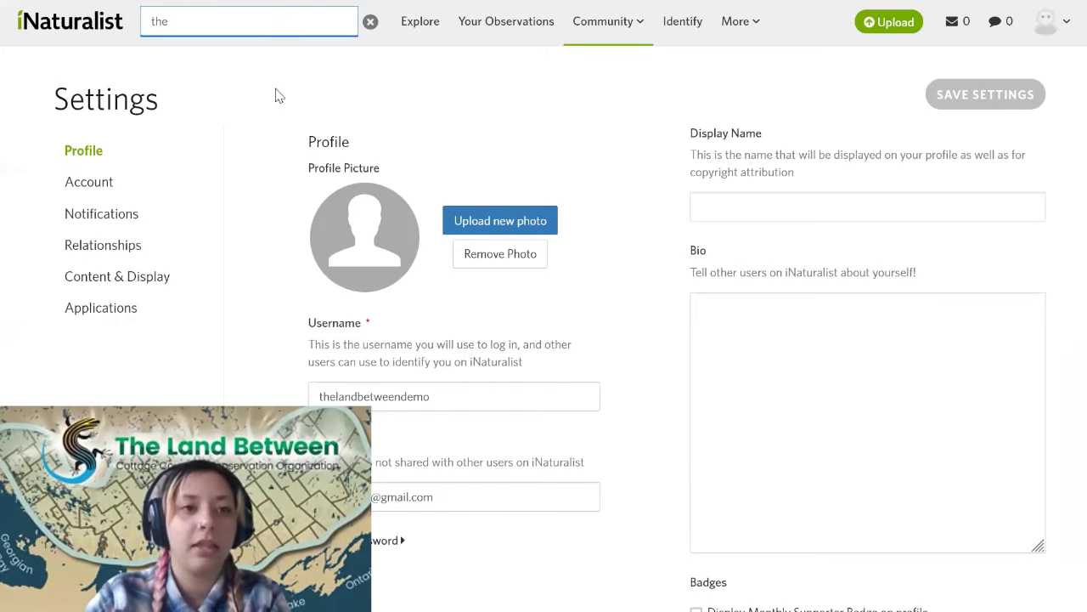
type("nd be")
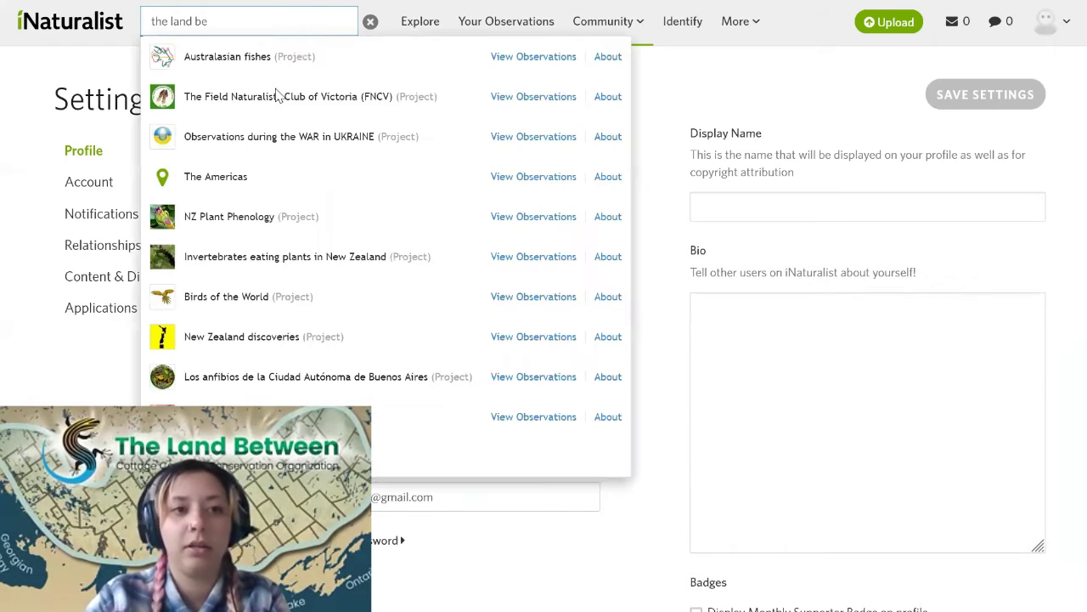
type("tween ba")
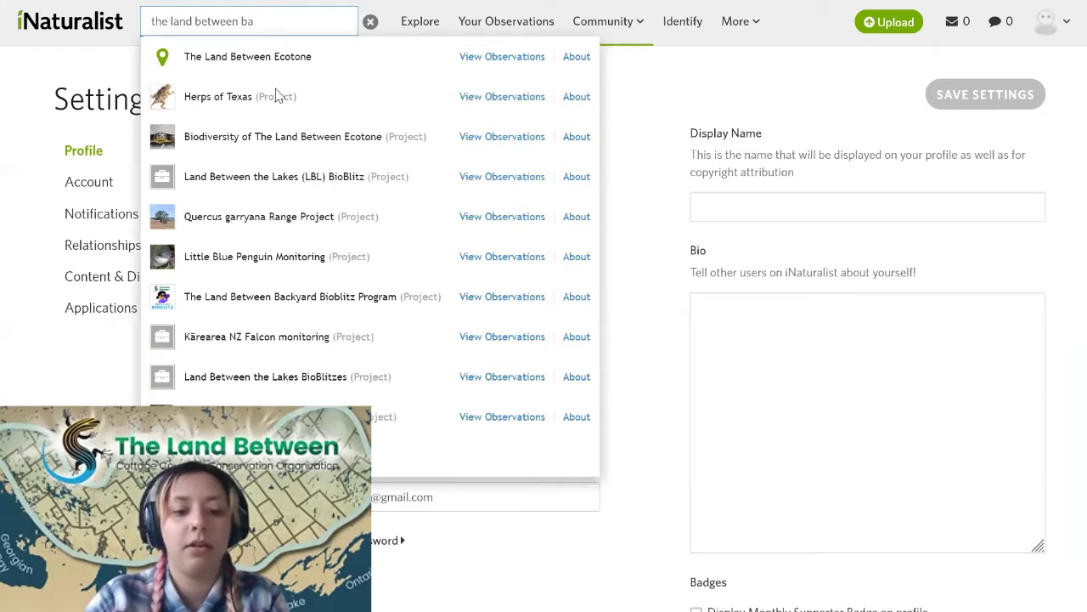
type("ckyard")
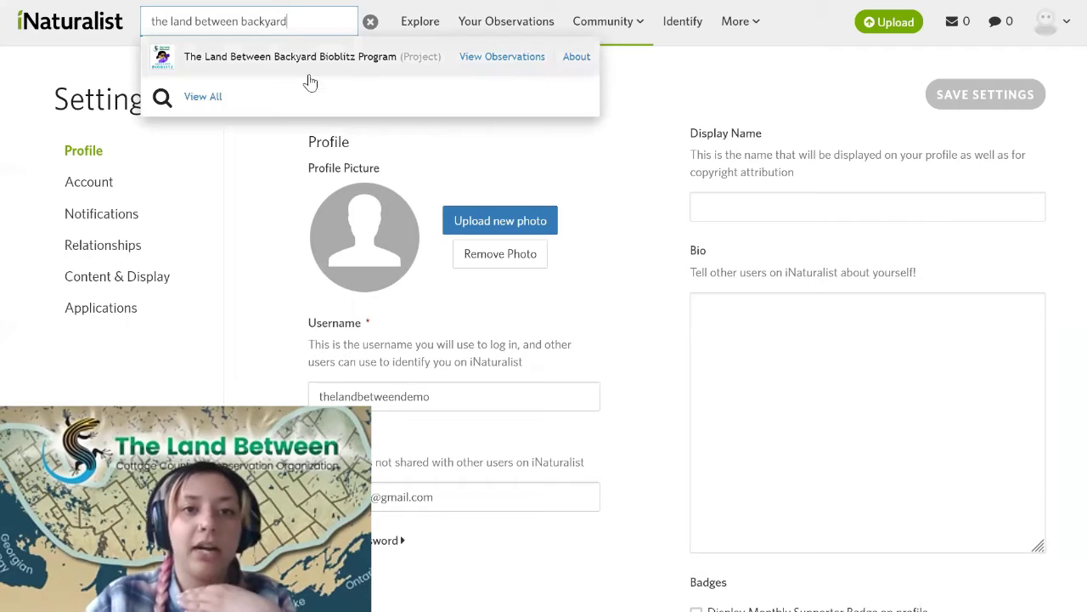
left_click(584, 58)
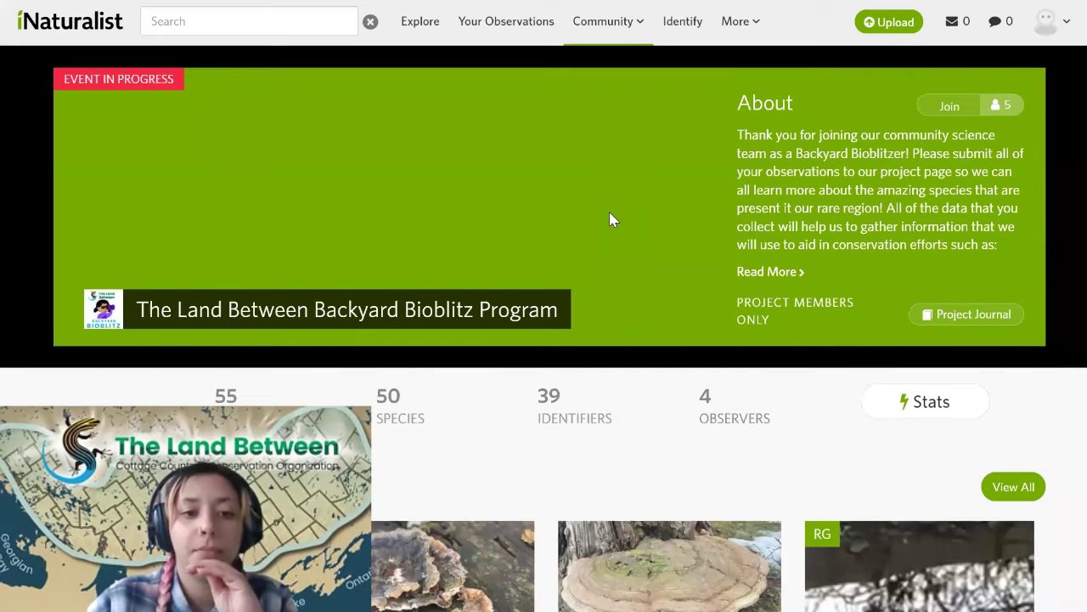
Step: Examine the project page's description, recent observations, leaderboards, project requirements and observation stats
scroll(609, 220, "down", 3)
scroll(609, 219, "up", 3)
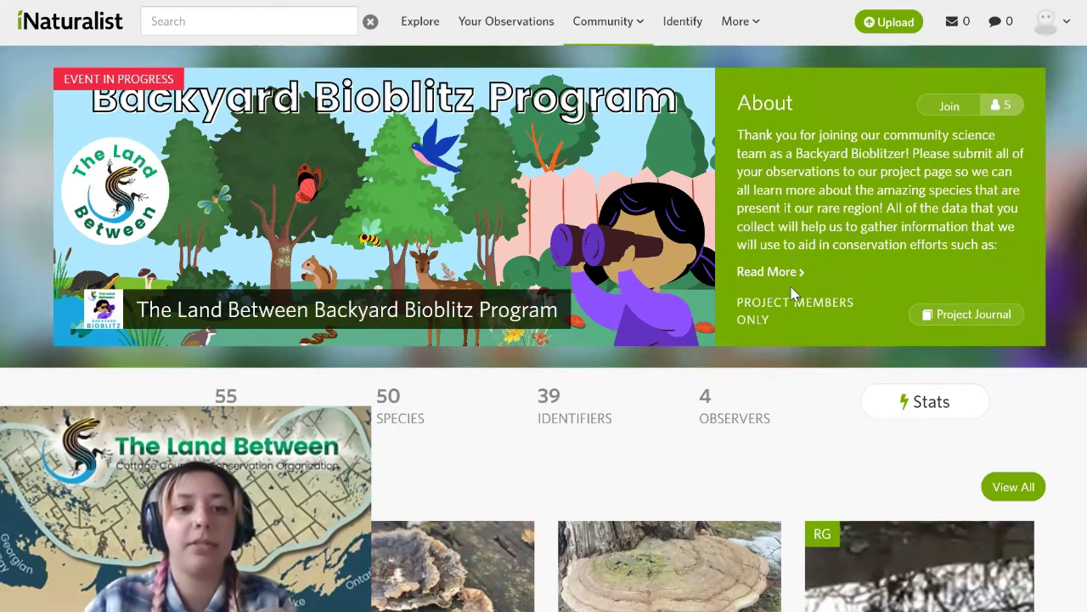
scroll(805, 285, "down", 1)
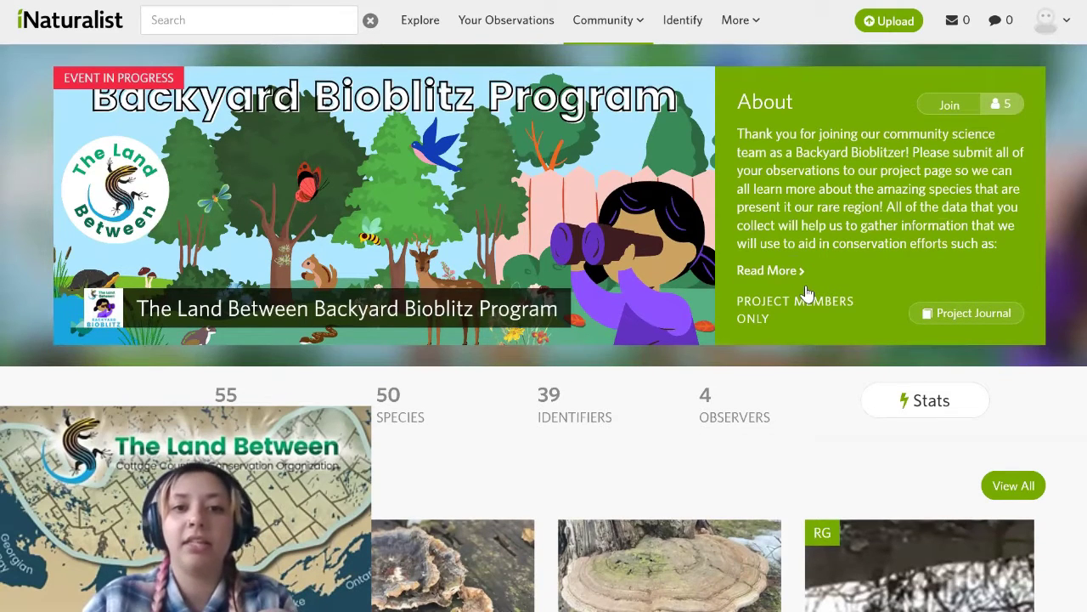
scroll(807, 293, "down", 1)
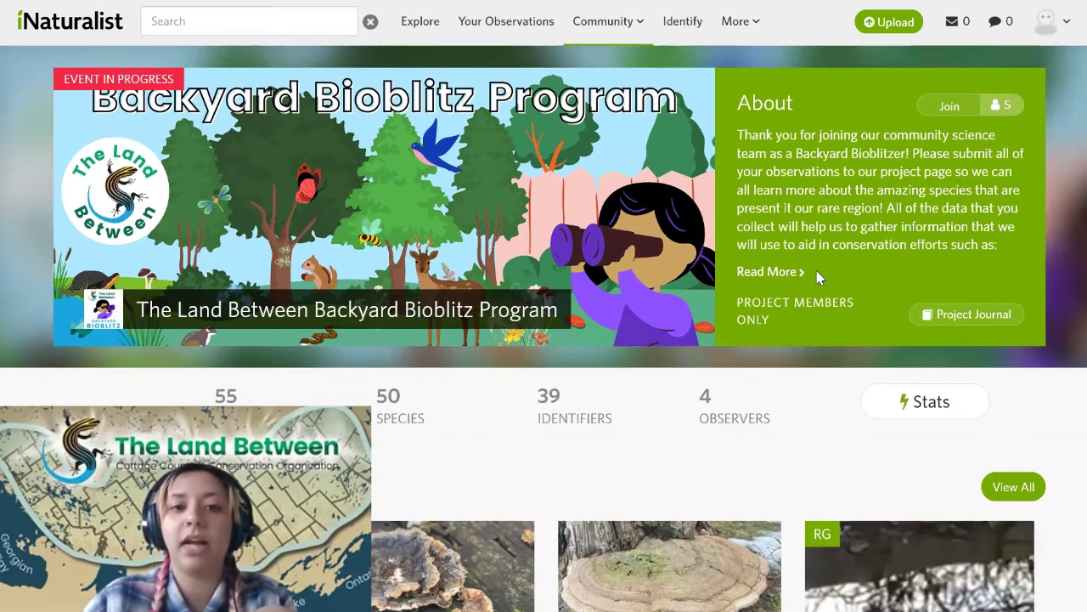
scroll(811, 280, "down", 5)
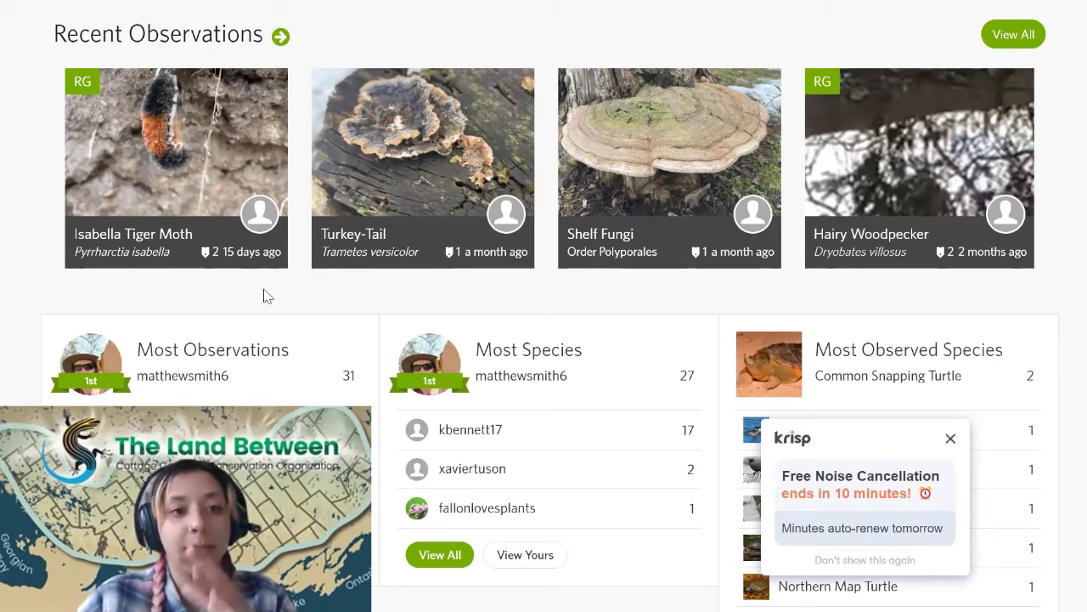
scroll(466, 265, "down", 2)
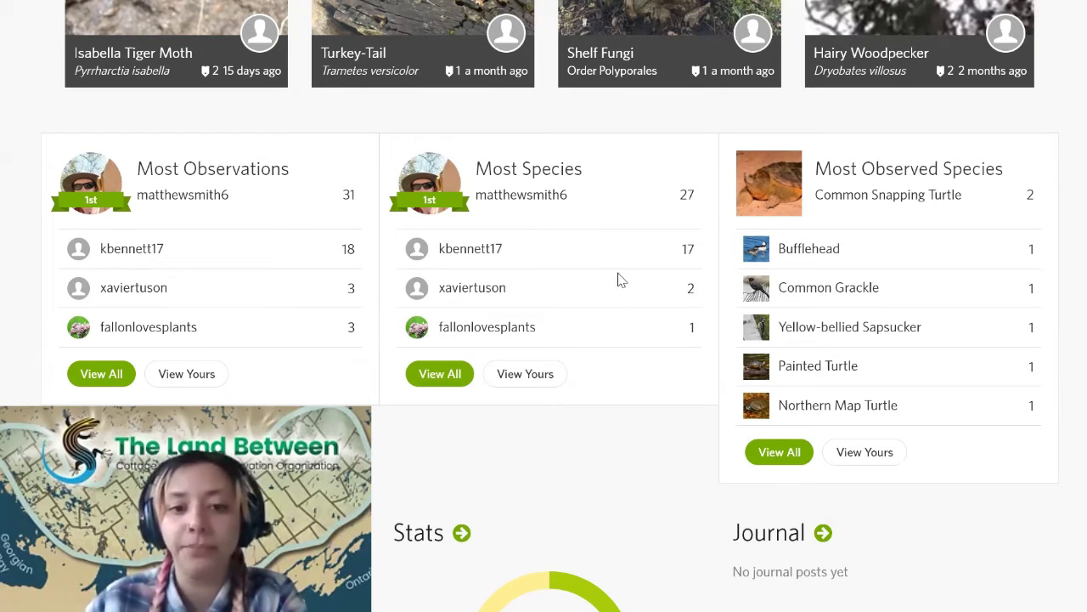
scroll(623, 282, "down", 4)
mouse_move(623, 282)
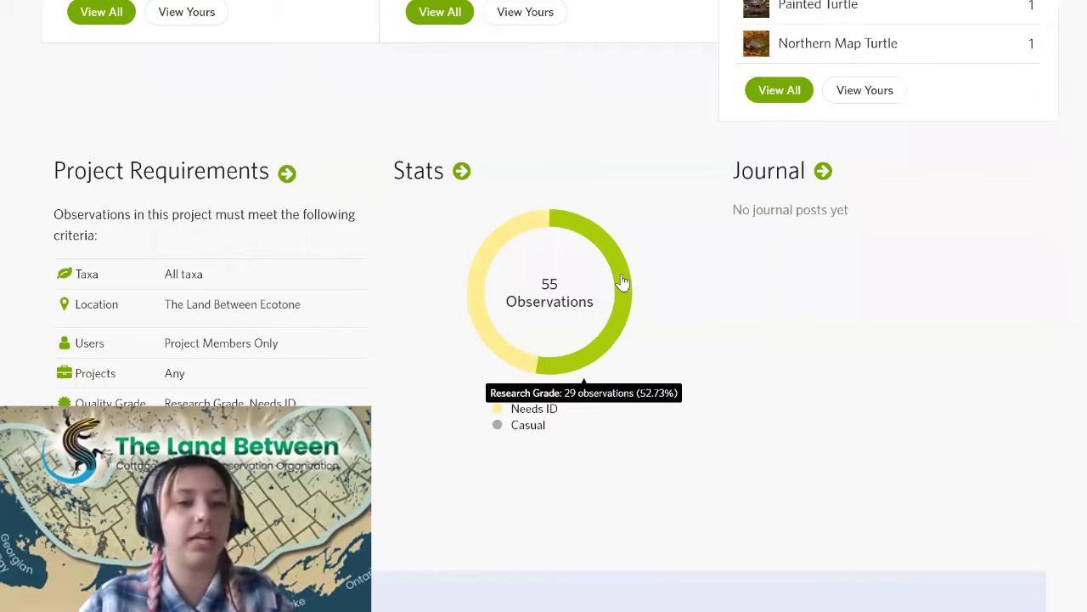
scroll(621, 274, "down", 1)
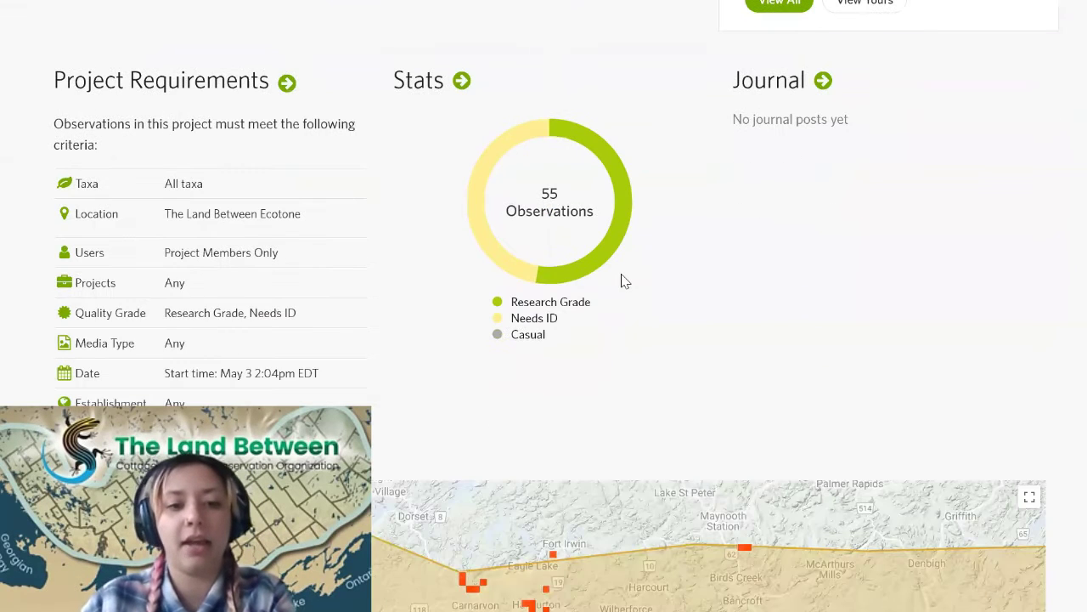
scroll(625, 281, "down", 2)
scroll(621, 280, "down", 2)
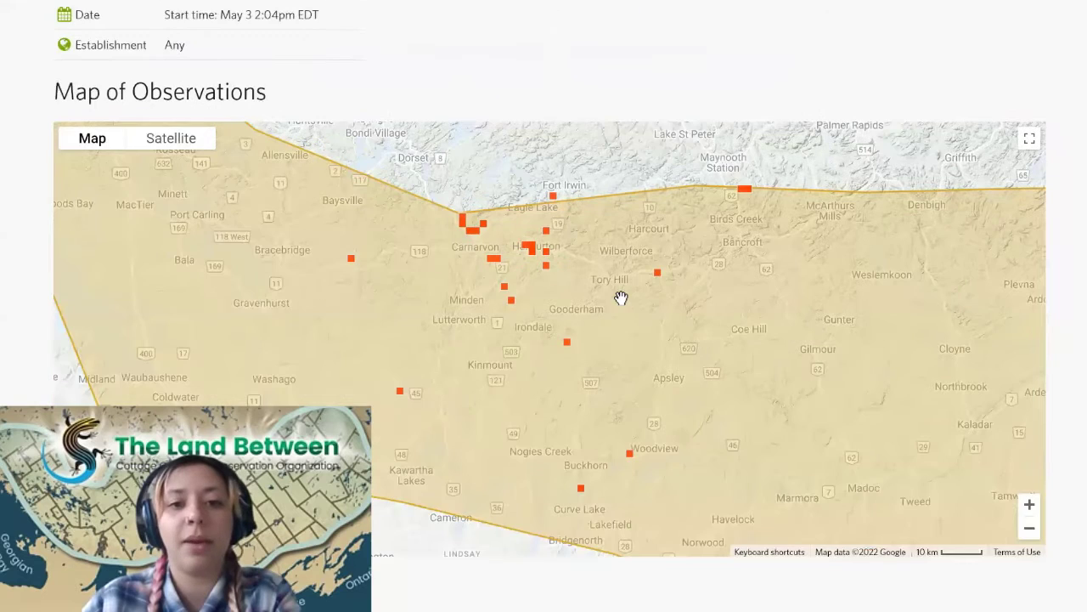
Step: Inspect the whole project region on the Map of Observations and show the details of the observation just northeast of Lakefield
scroll(621, 298, "down", 3)
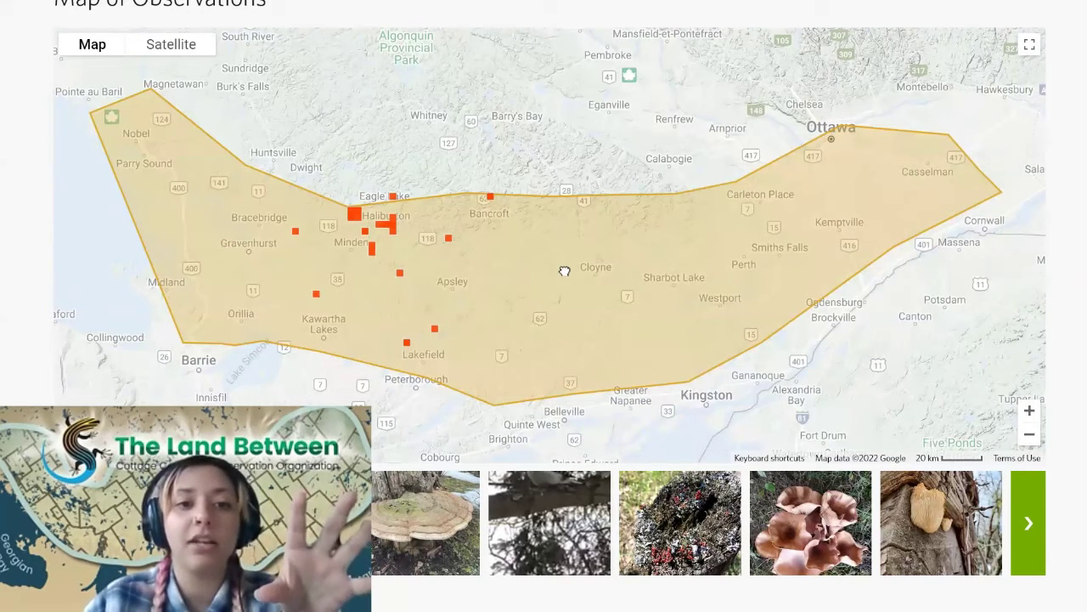
left_click_drag(585, 221, 600, 187)
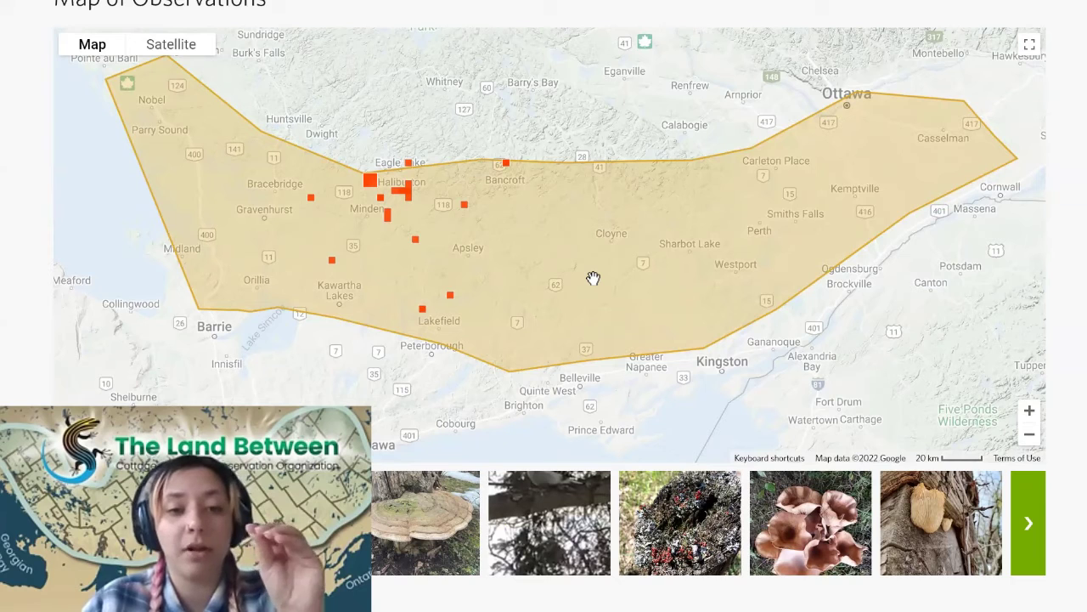
left_click_drag(592, 246, 592, 236)
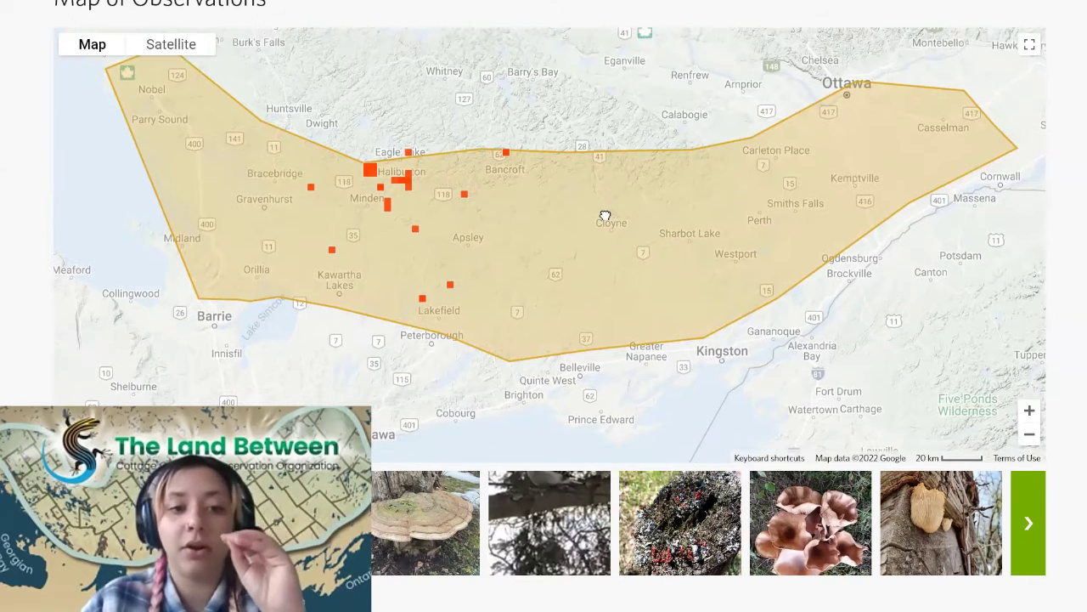
left_click_drag(314, 318, 441, 175)
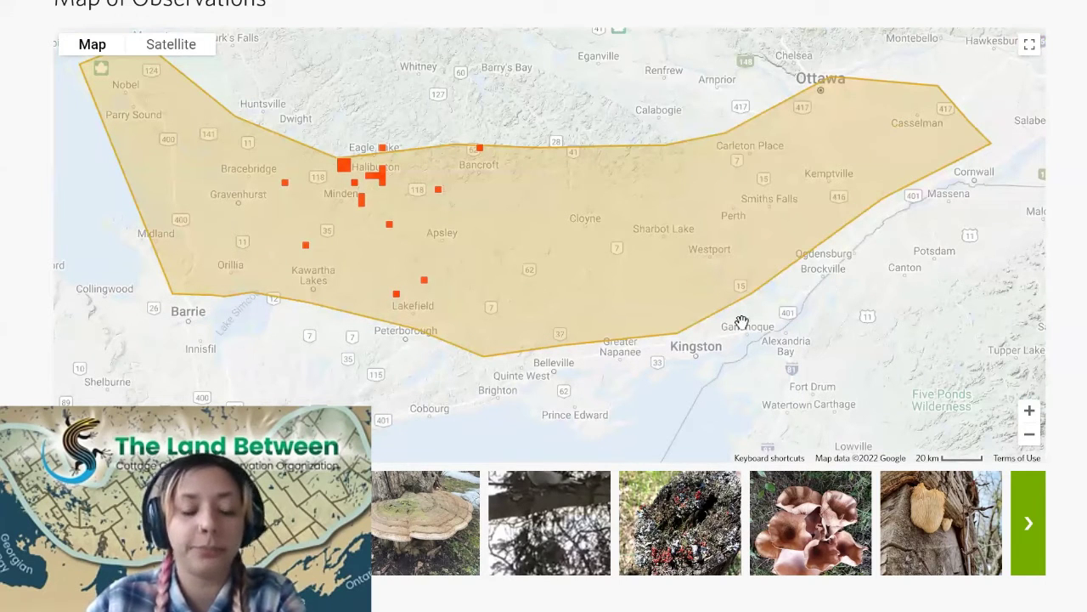
left_click(425, 282)
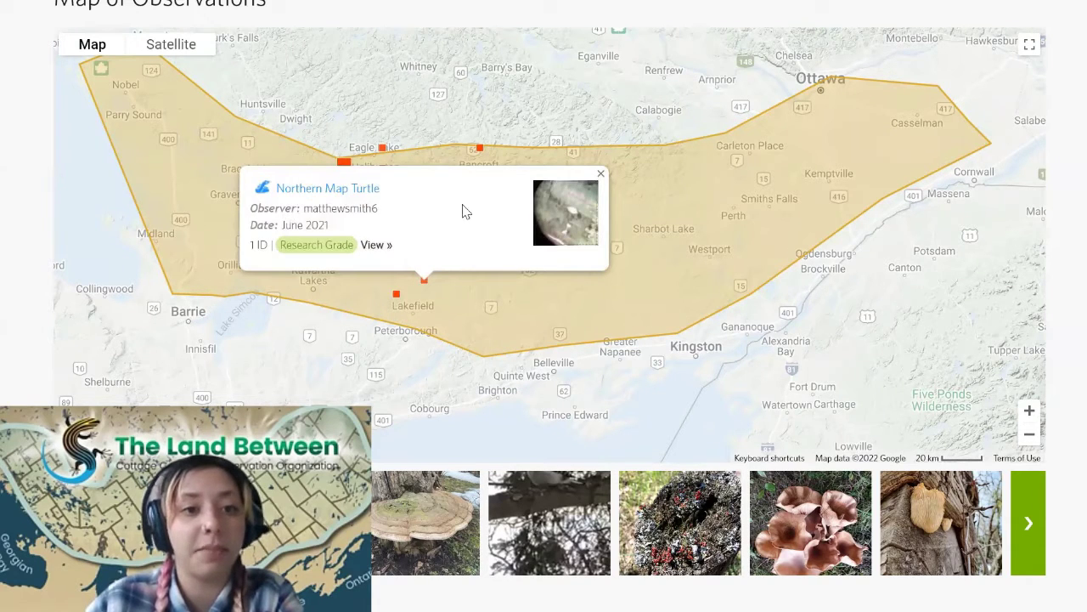
Step: Open the Northern Map Turtle observation and inspect its obscured location area on the observation map around Lakefield
left_click(377, 246)
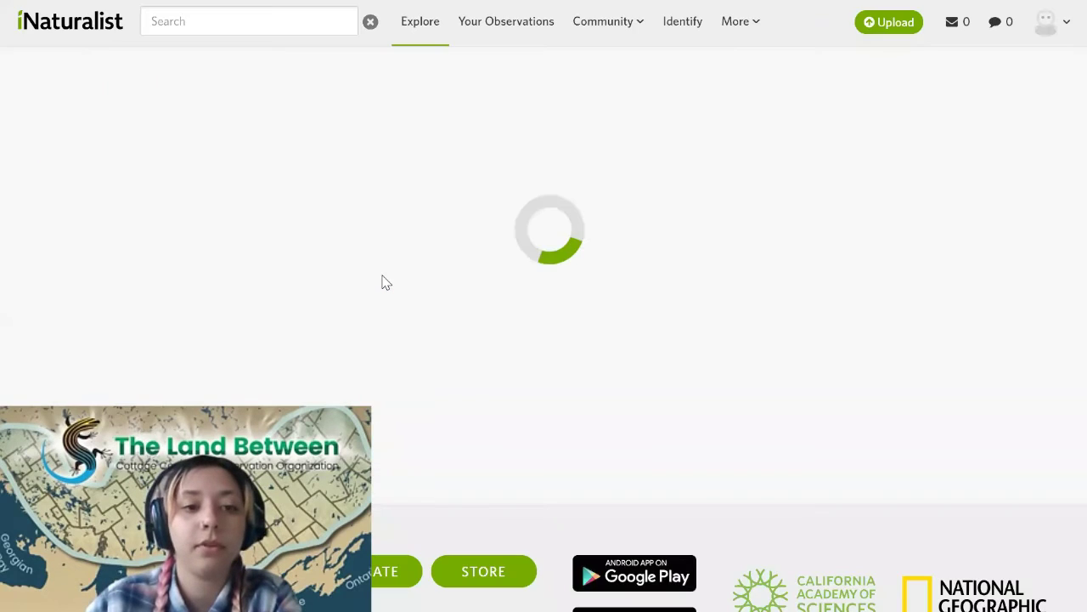
scroll(382, 281, "down", 1)
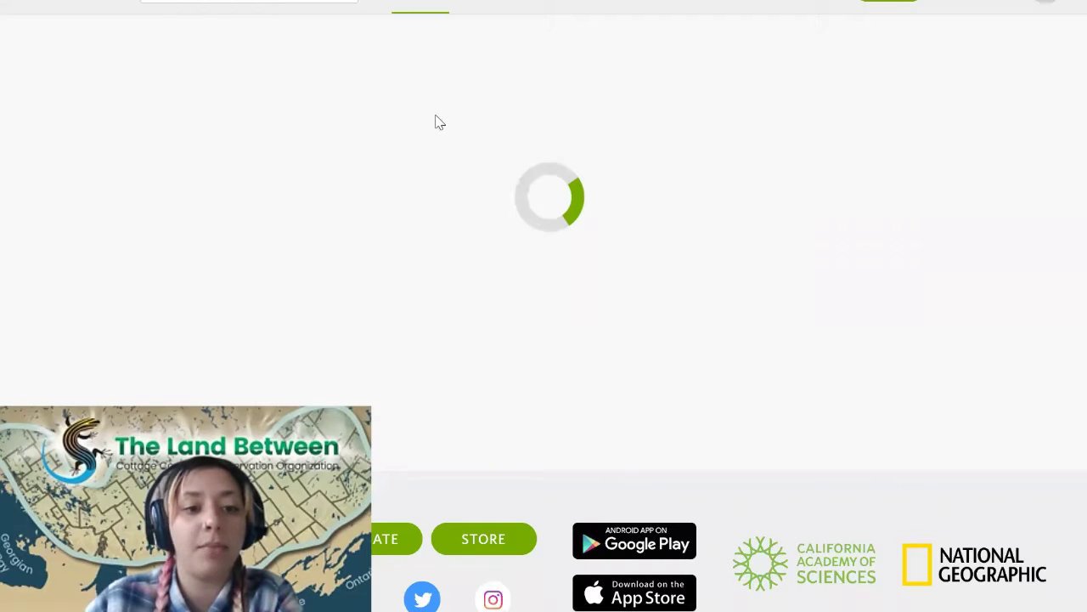
scroll(774, 315, "down", 1)
scroll(760, 177, "up", 2)
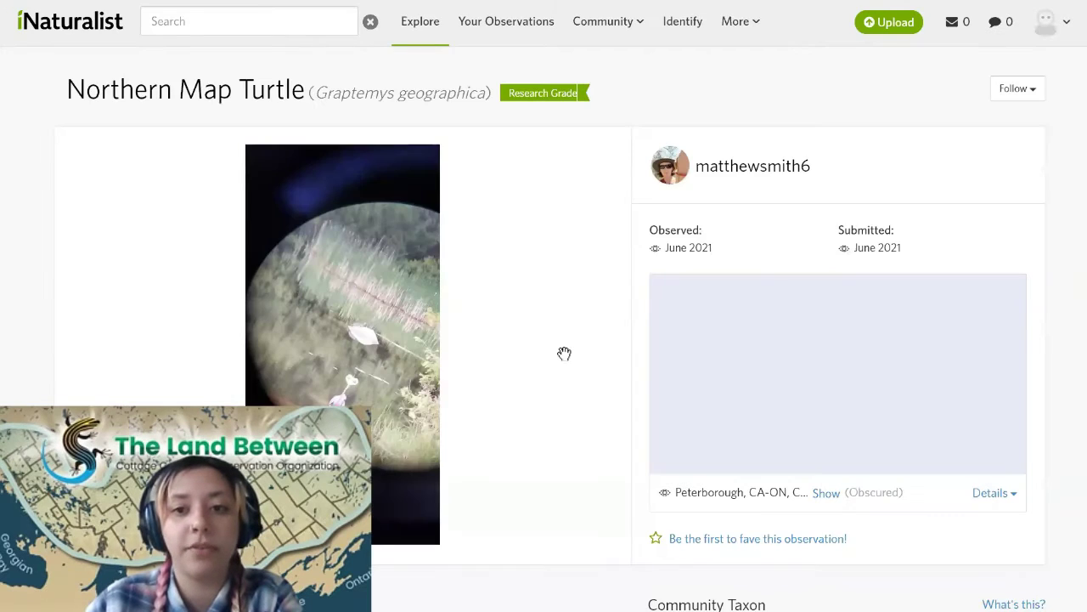
scroll(566, 362, "down", 1)
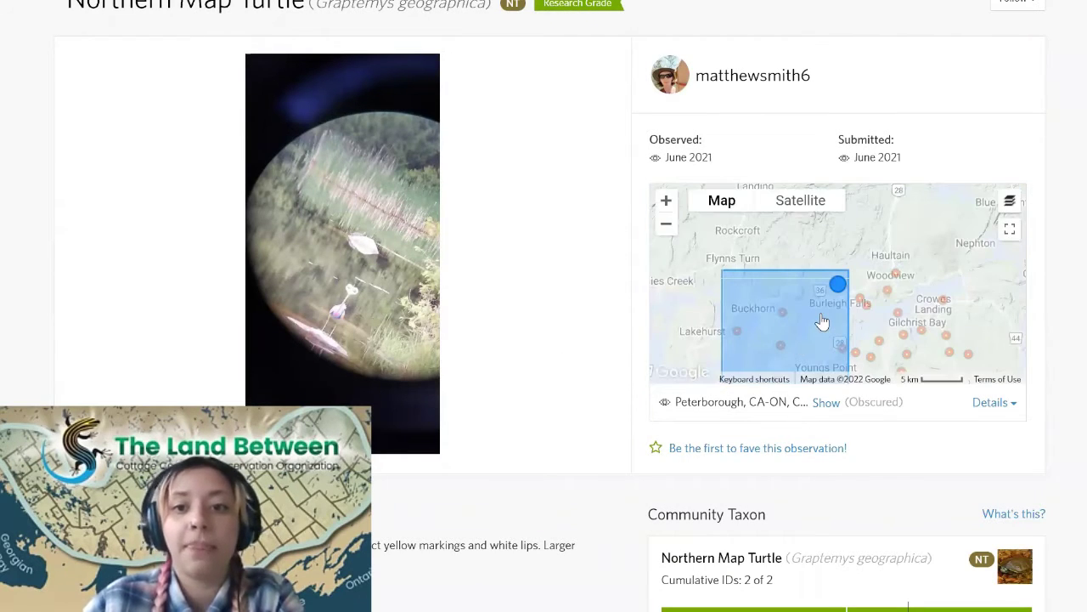
scroll(853, 313, "down", 1)
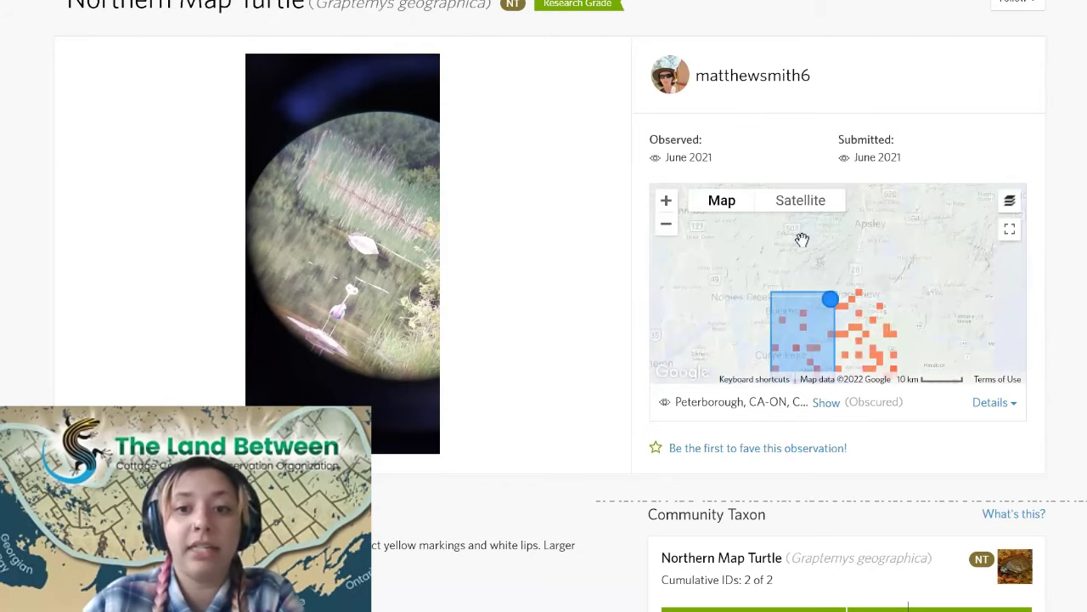
left_click_drag(849, 327, 836, 282)
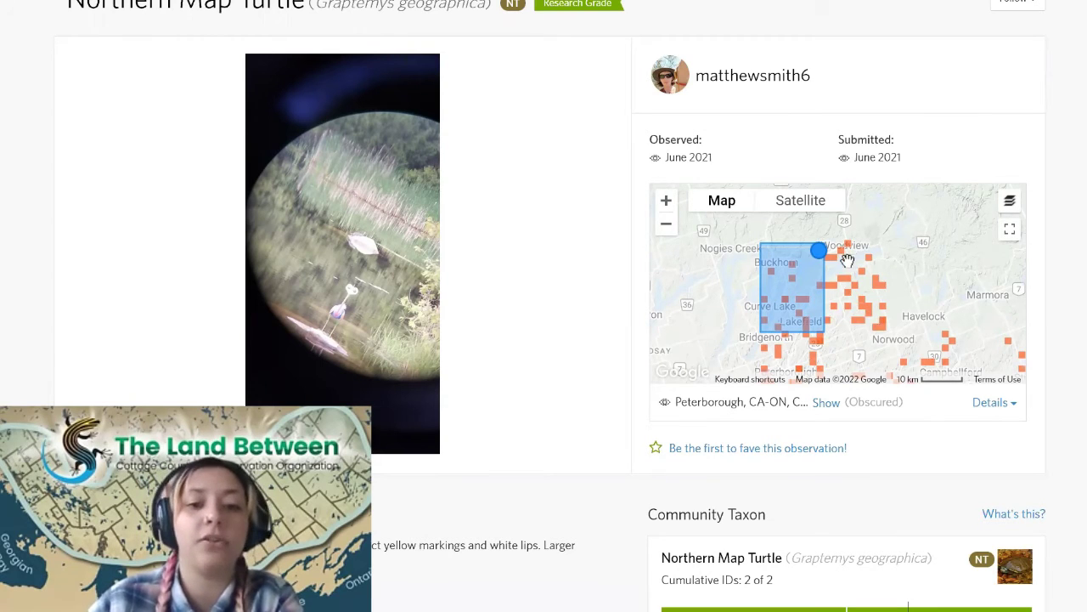
scroll(513, 398, "down", 1)
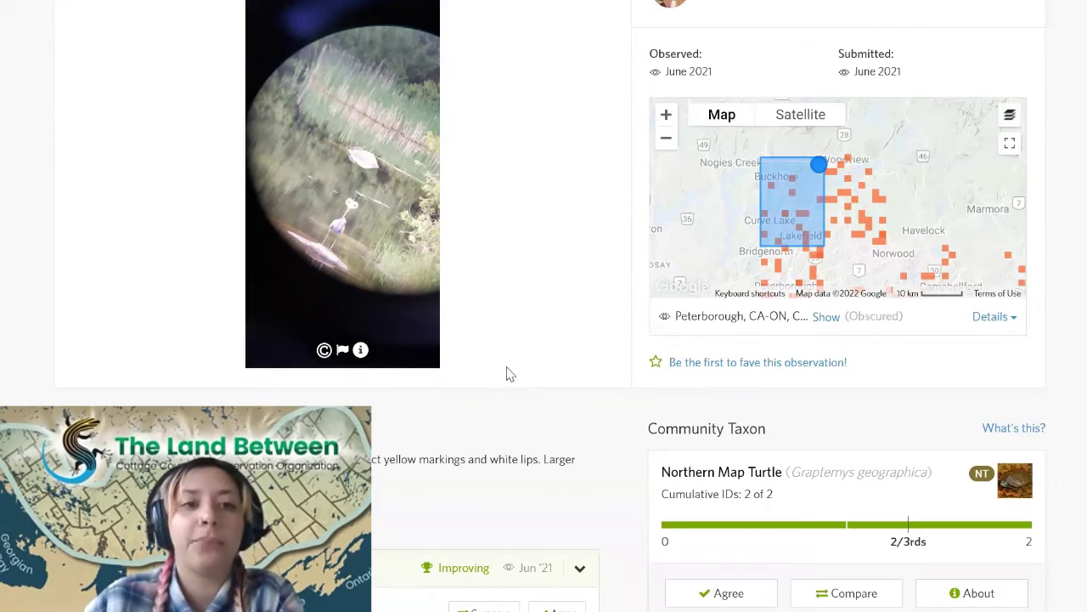
Step: Examine the turtle observation's notes, identification activity, community taxon, annotations and associated projects
scroll(492, 213, "up", 3)
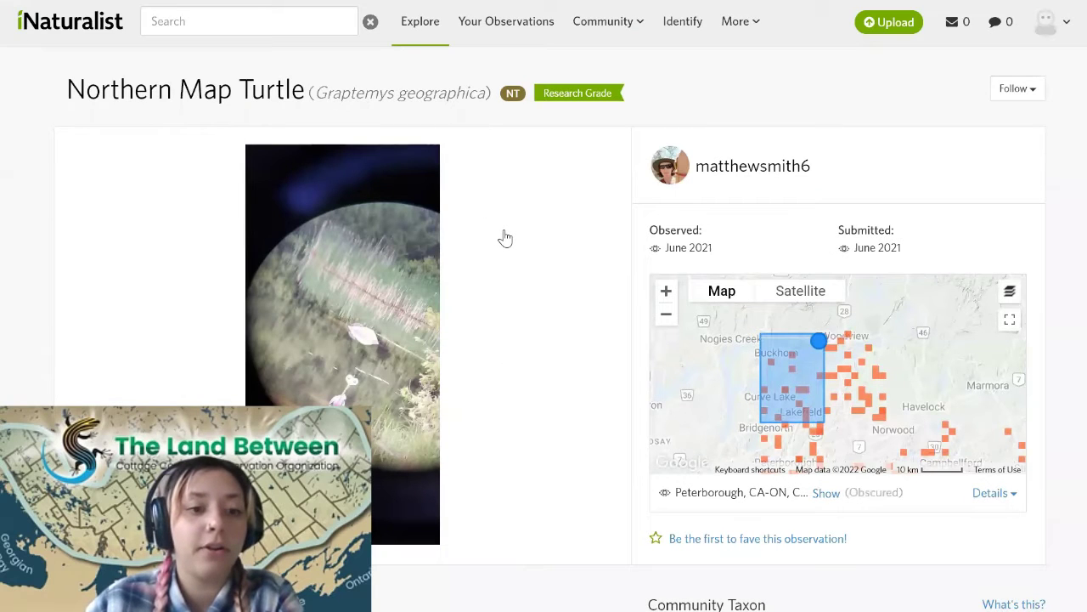
scroll(505, 237, "down", 5)
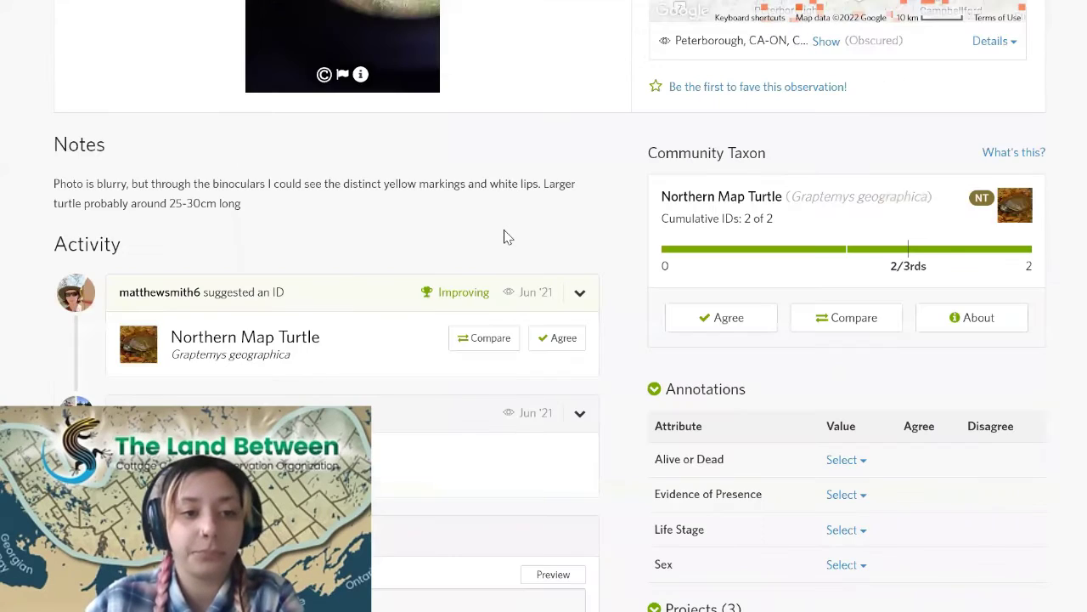
scroll(503, 237, "down", 2)
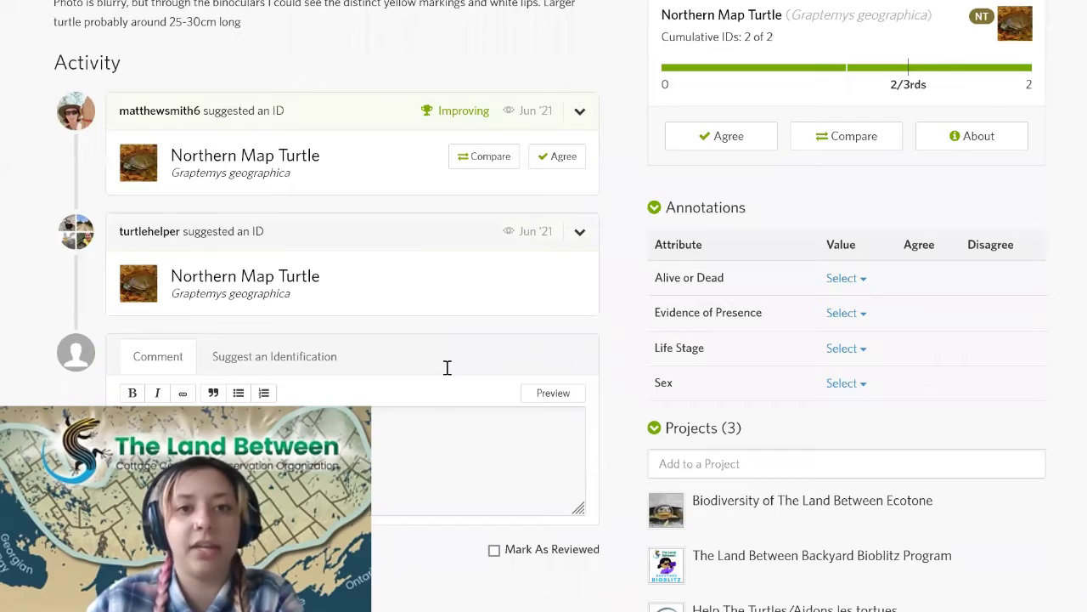
scroll(447, 367, "up", 7)
scroll(478, 294, "up", 1)
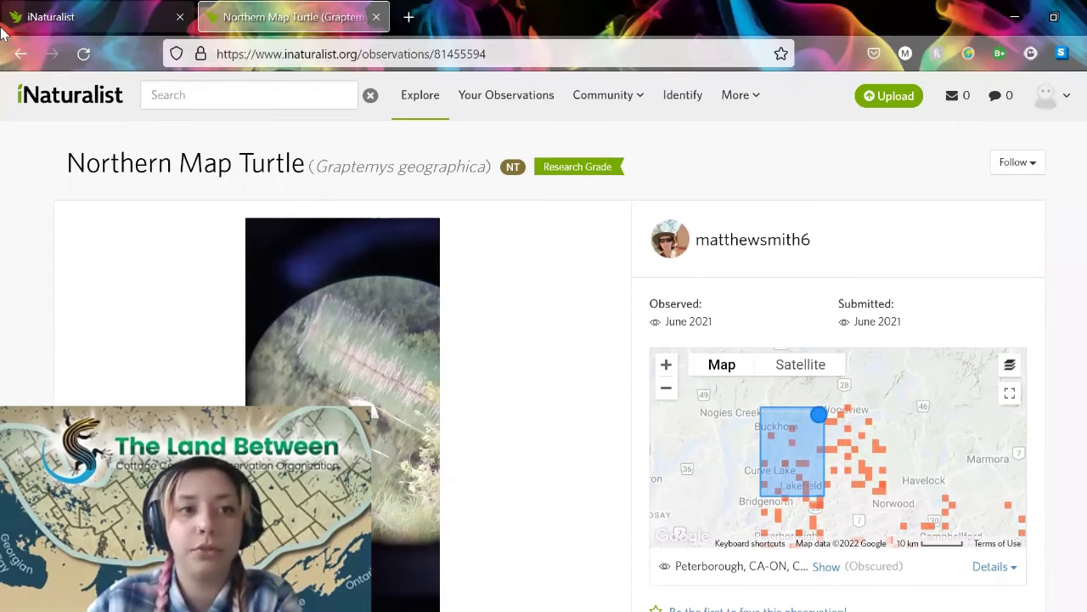
Step: Return to The Land Between Backyard Bioblitz Program project page and bring up its About section
mouse_move(19, 4)
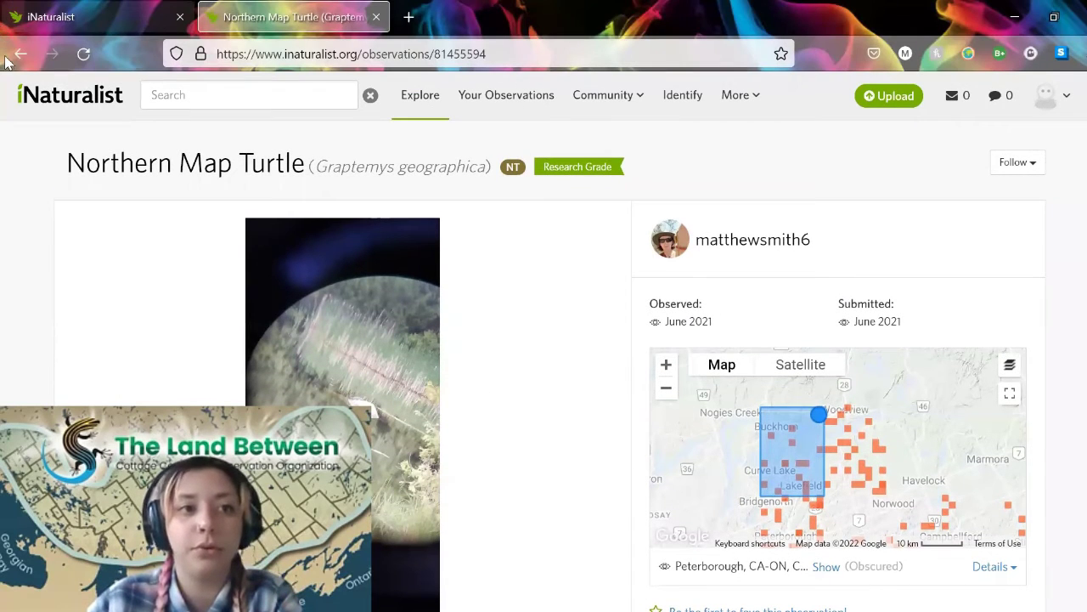
left_click(12, 56)
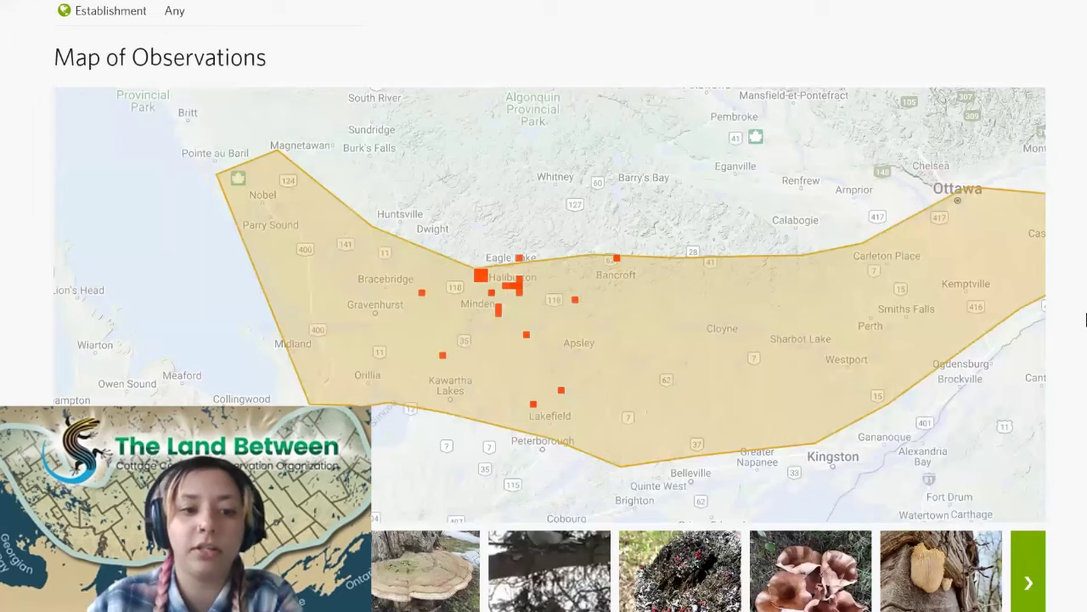
scroll(1086, 161, "down", 8)
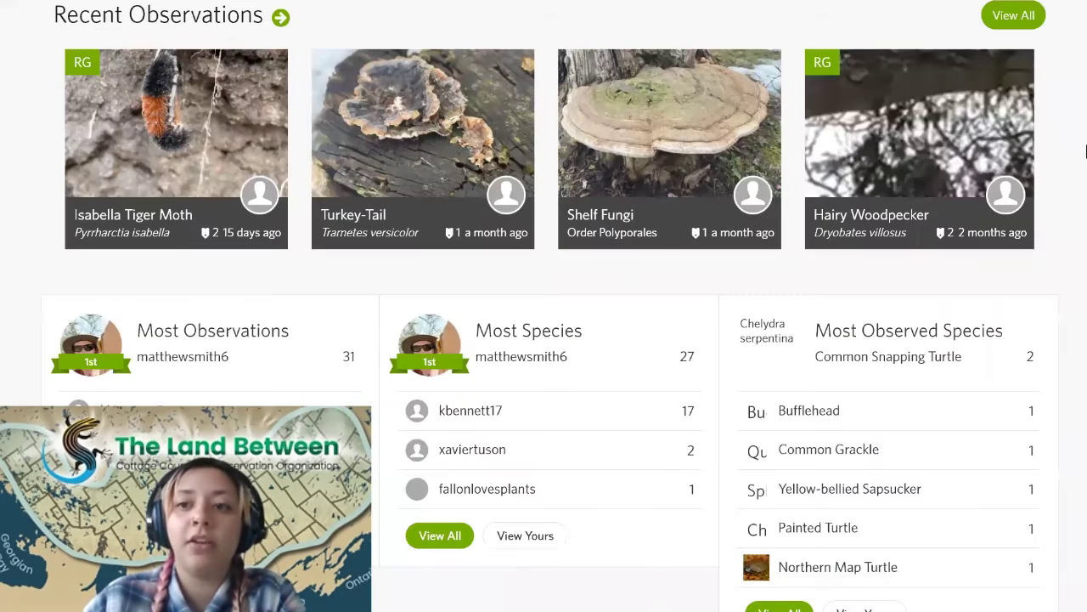
scroll(1085, 127, "up", 5)
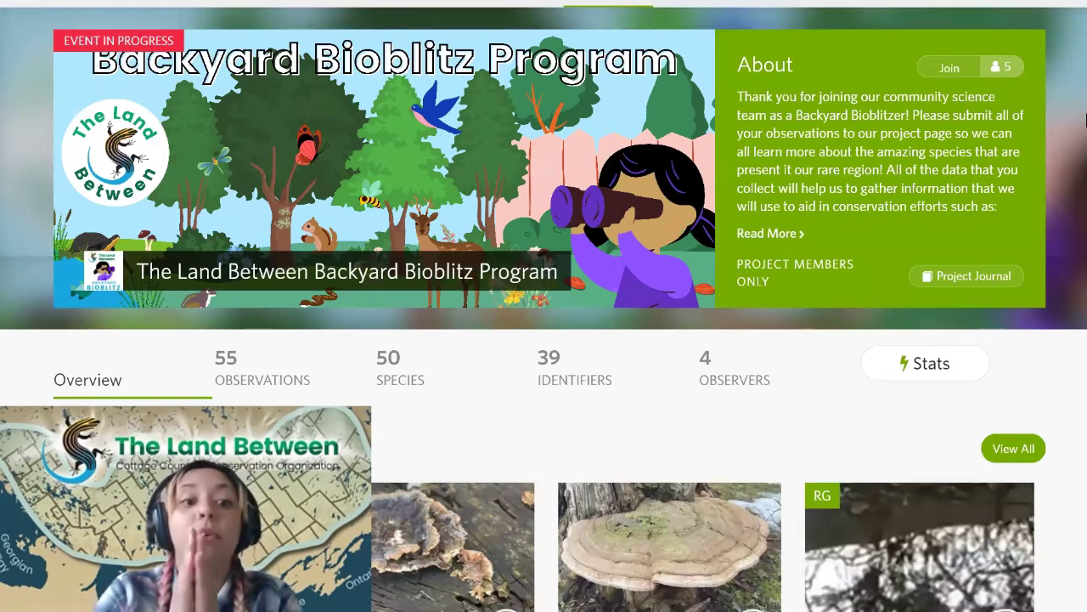
scroll(1086, 121, "up", 1)
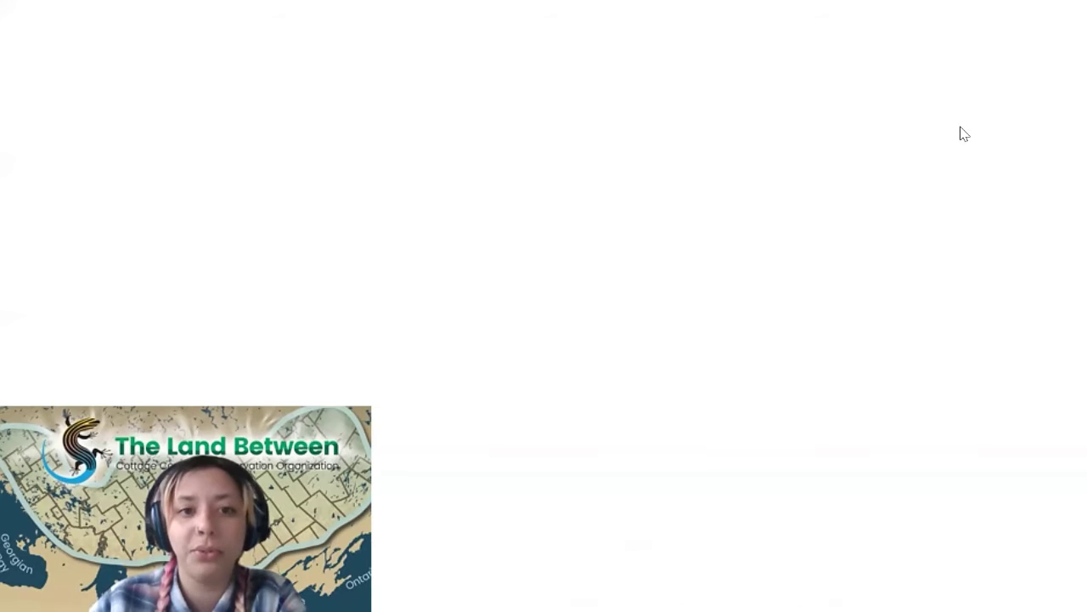
Step: Review the joining terms and join the project, trusting it with hidden coordinates using "Yes, for any of my observations"
scroll(773, 237, "down", 5)
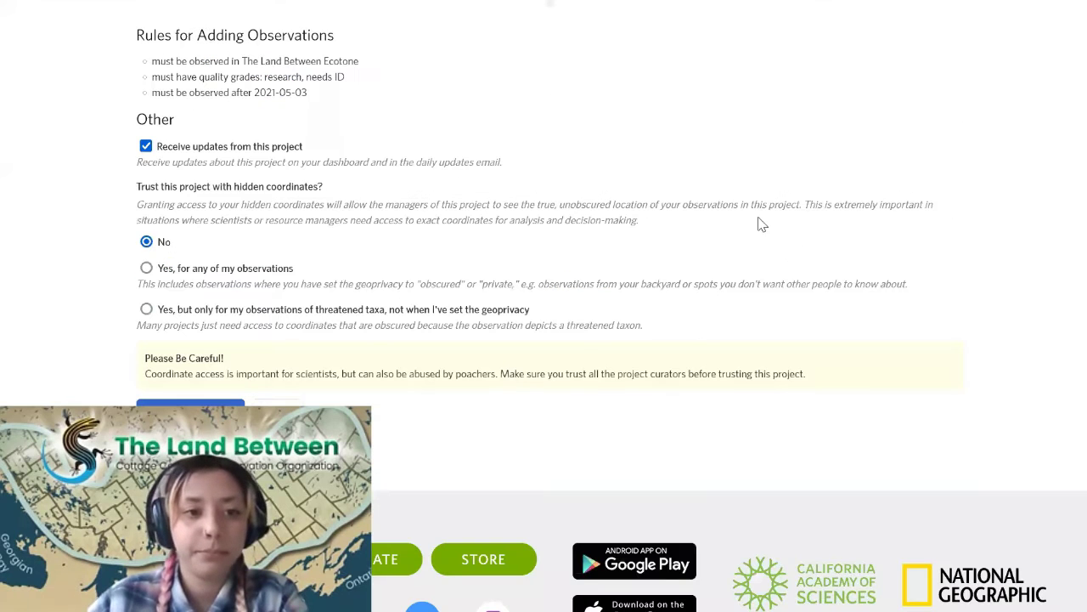
scroll(826, 213, "up", 5)
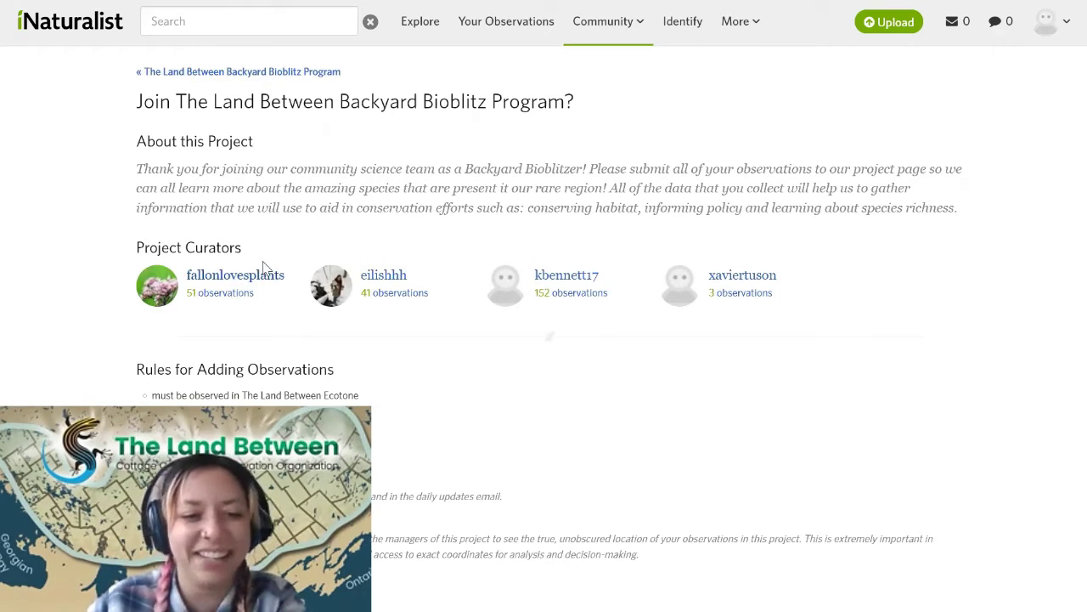
scroll(267, 272, "down", 4)
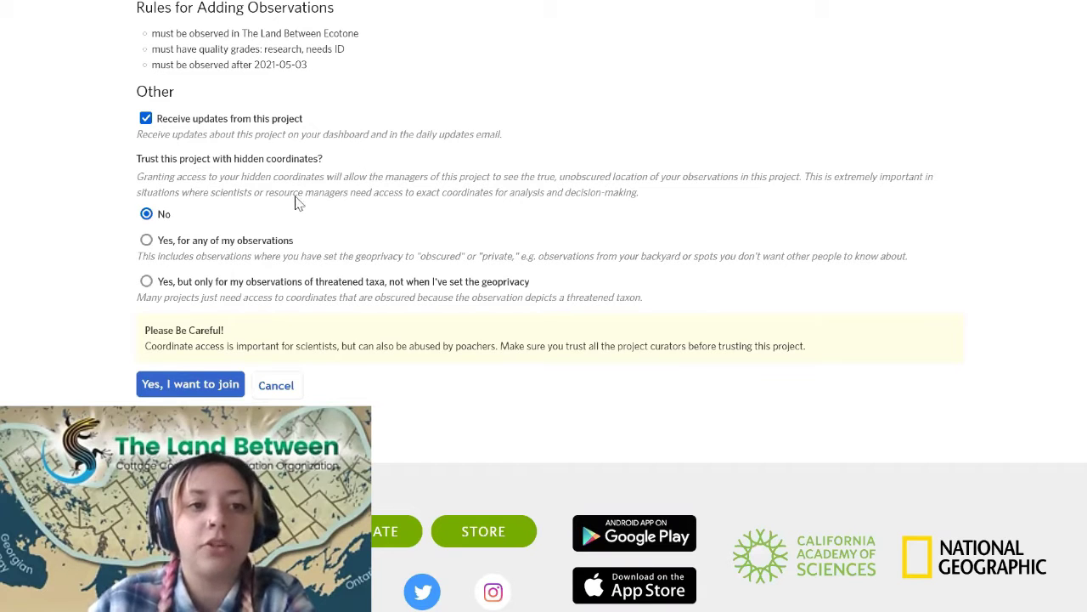
scroll(297, 197, "down", 1)
scroll(288, 209, "up", 1)
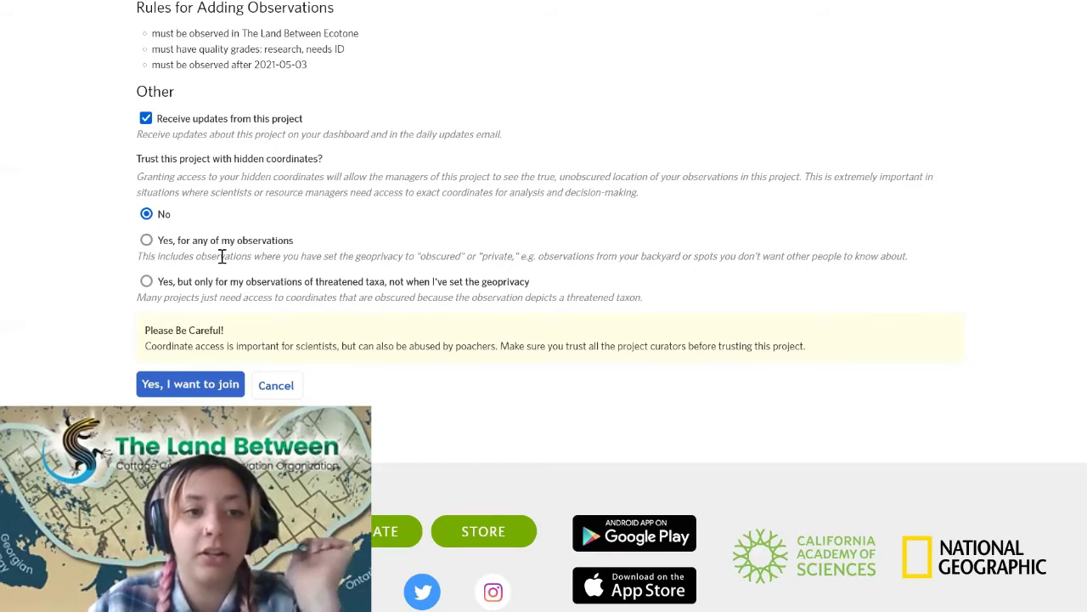
left_click(142, 244)
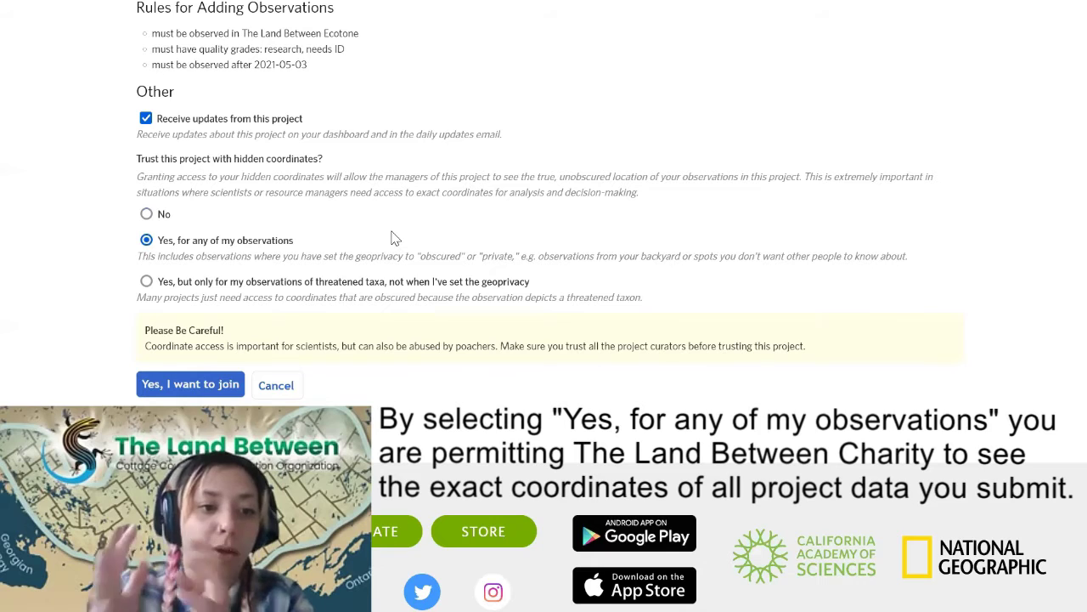
left_click(213, 389)
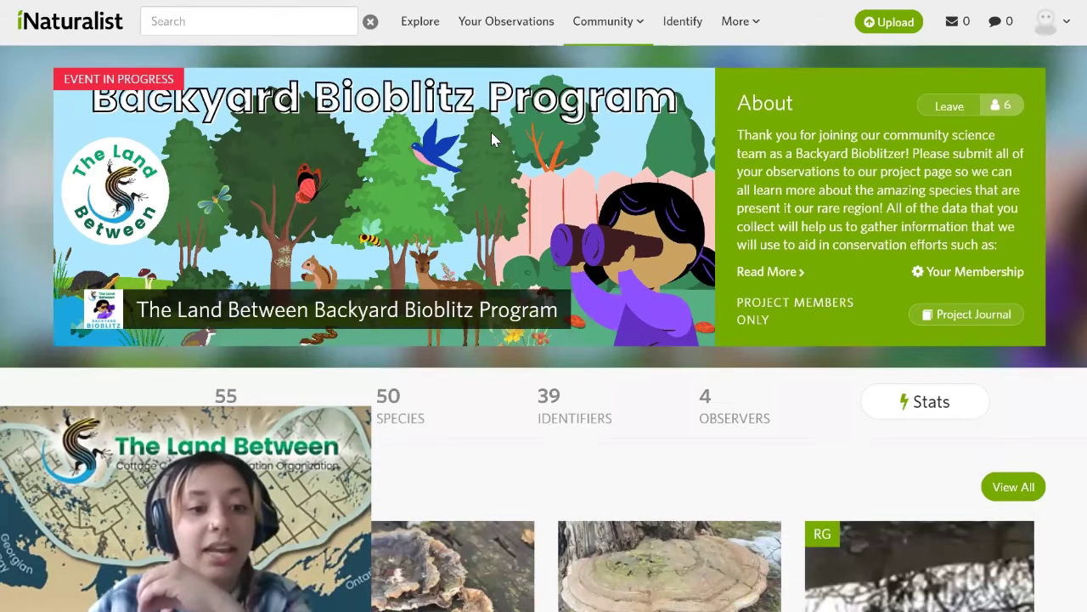
Step: Look over the joined project's recent observations, leaderboards, project requirements and stats
scroll(596, 212, "down", 2)
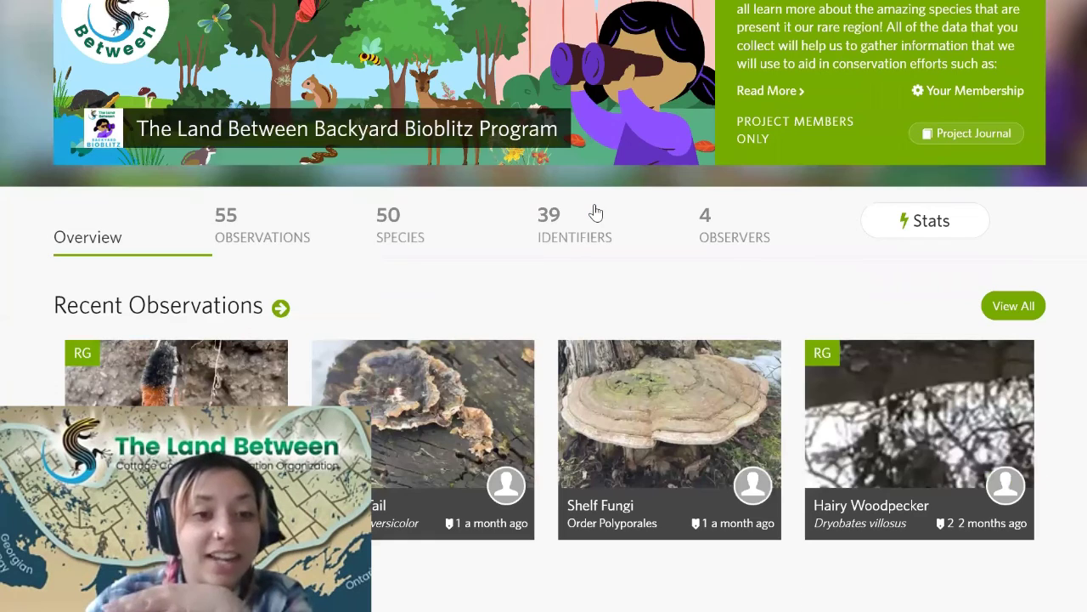
scroll(646, 251, "down", 5)
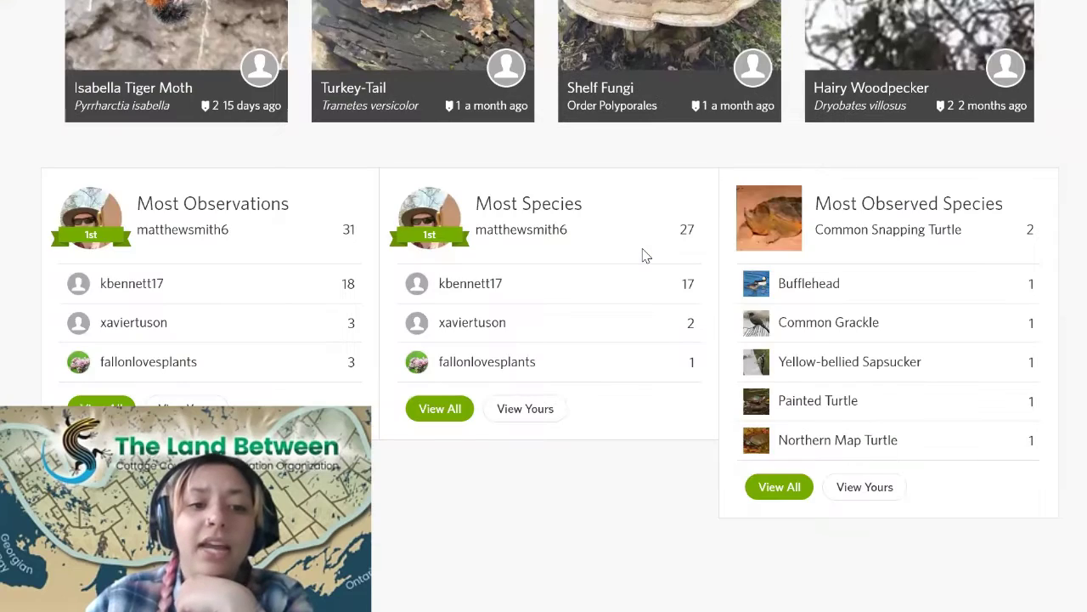
scroll(646, 255, "down", 6)
scroll(645, 255, "up", 3)
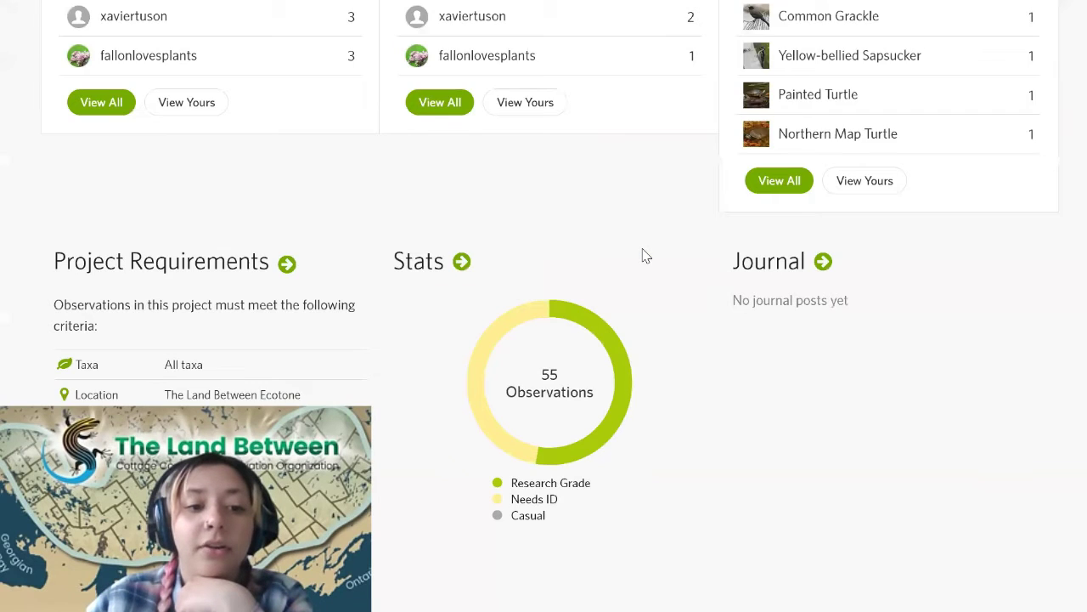
scroll(646, 255, "up", 10)
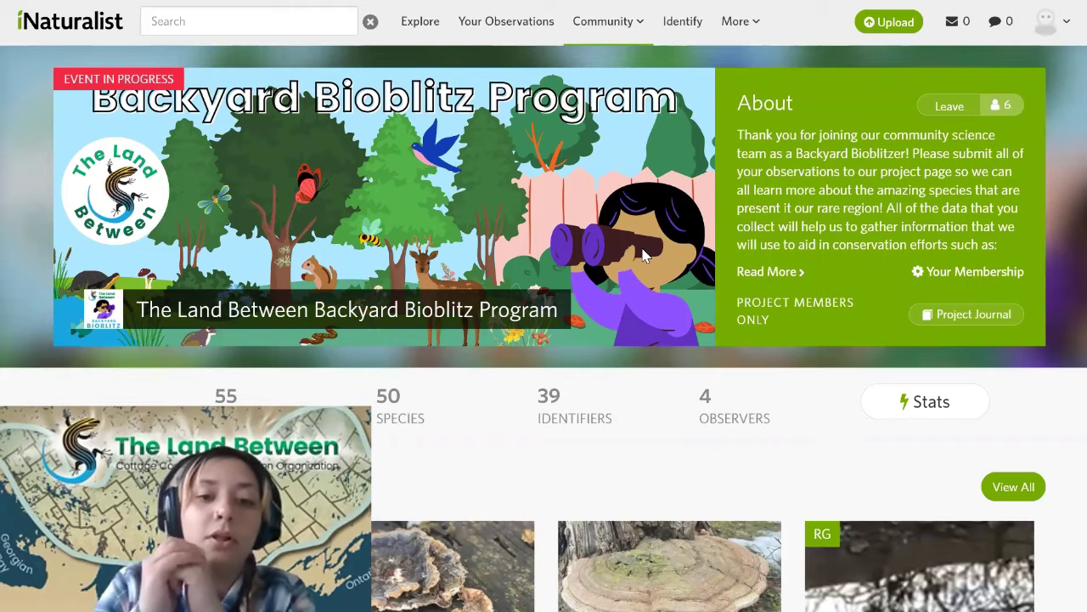
Step: Open the complete grid of the project's observations from Recent Observations and browse the submitted species
scroll(972, 281, "down", 4)
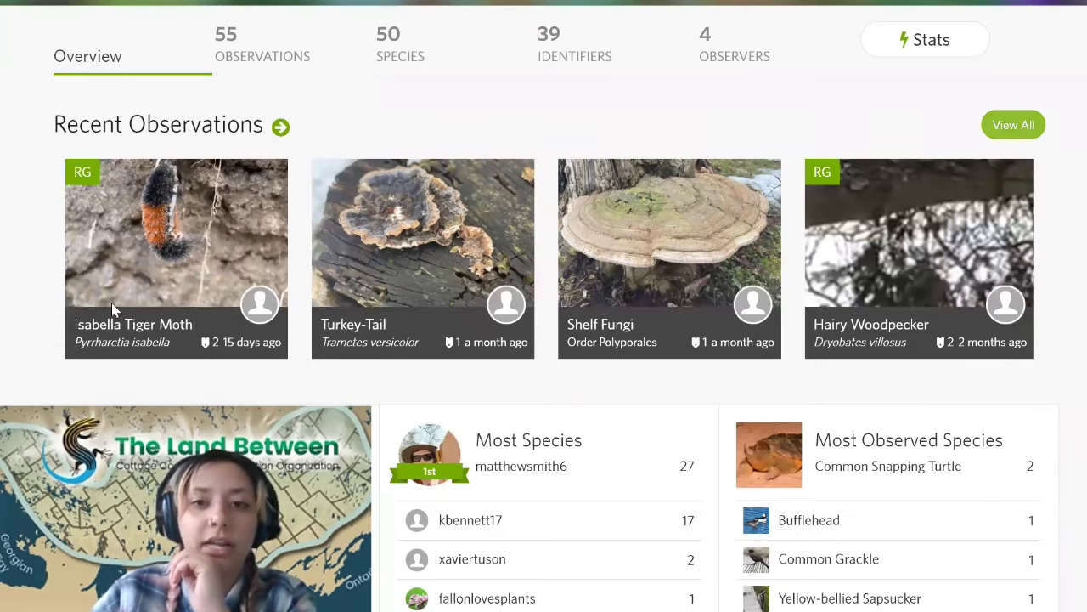
left_click(868, 223)
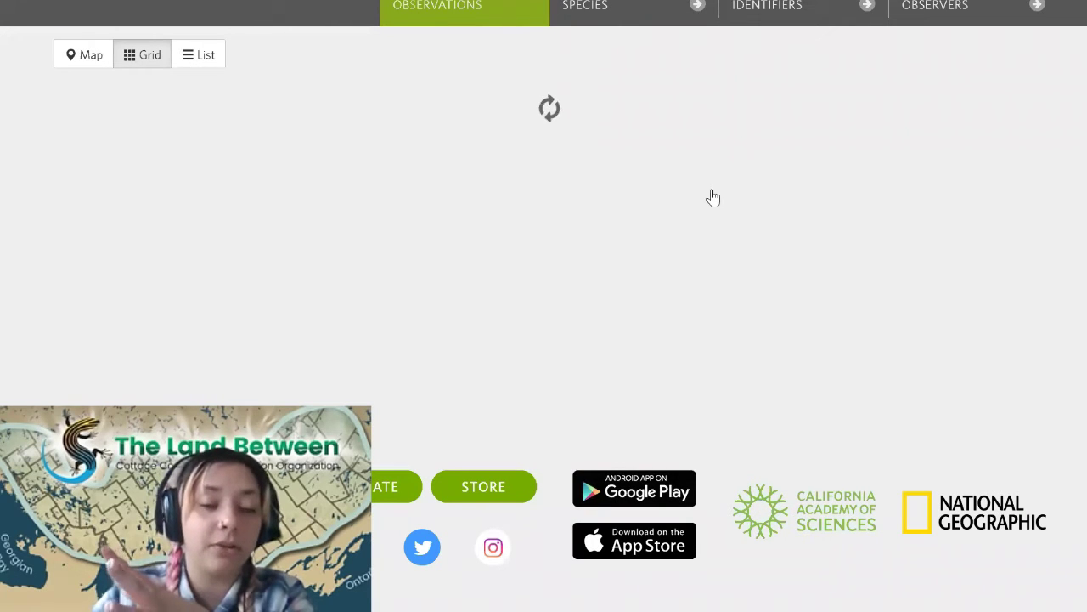
scroll(714, 197, "down", 3)
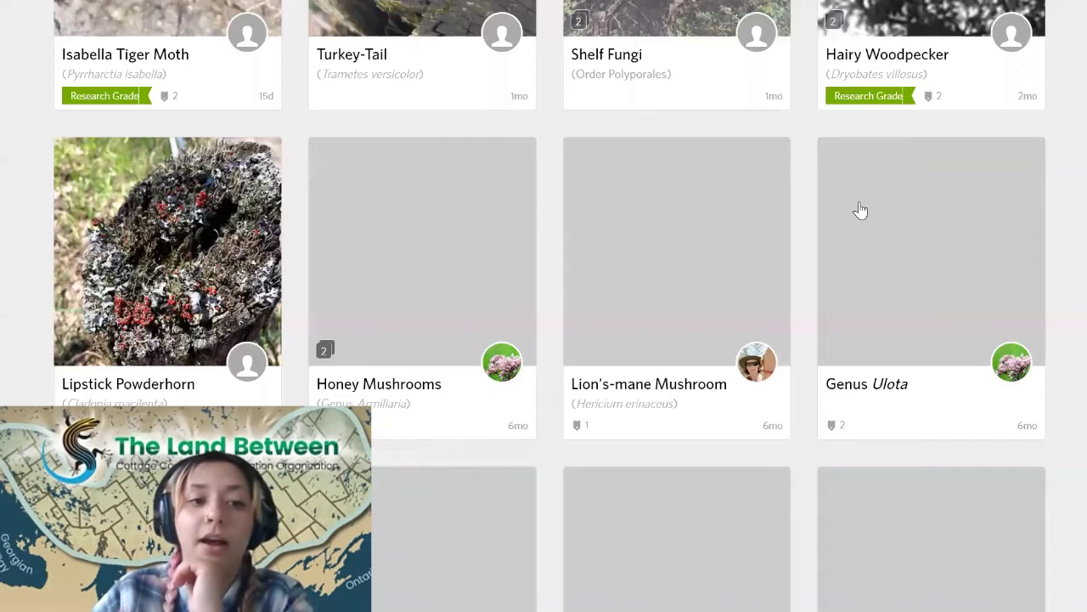
scroll(859, 211, "down", 1)
scroll(860, 210, "down", 2)
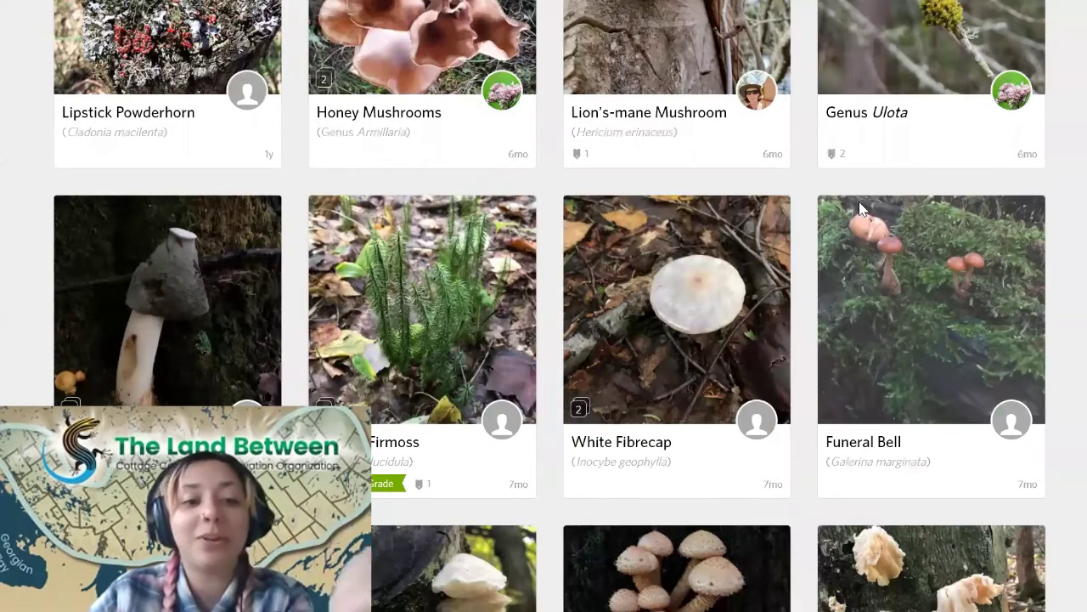
scroll(859, 210, "down", 3)
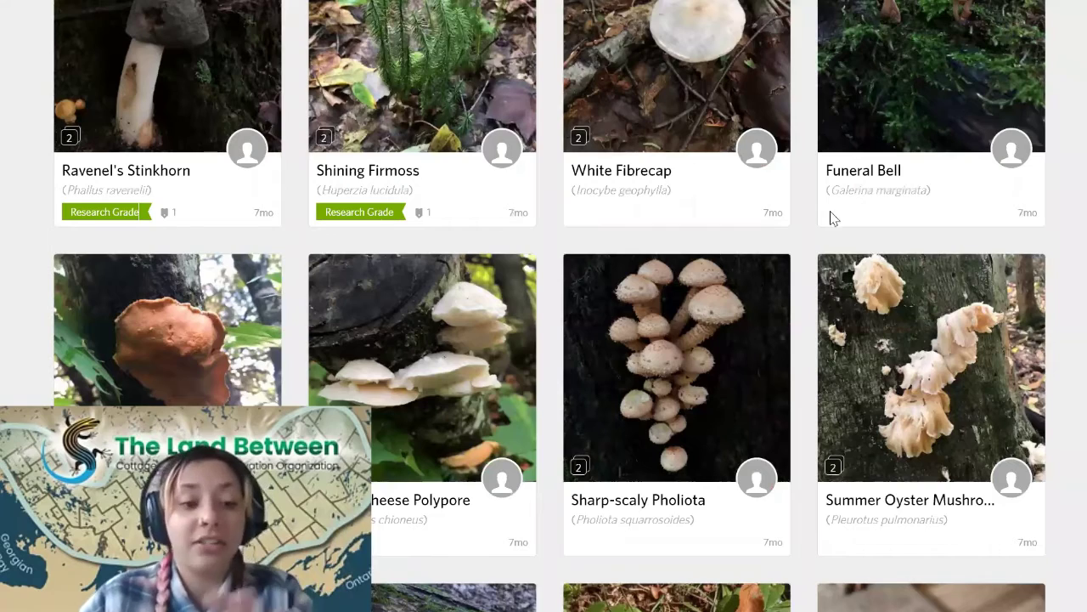
scroll(775, 268, "down", 1)
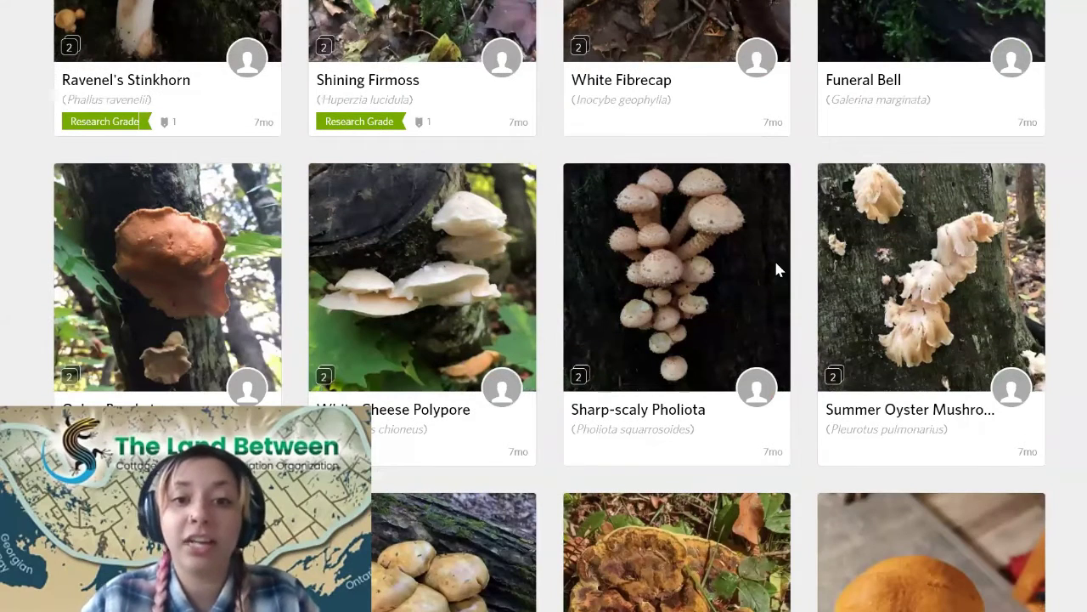
scroll(776, 270, "down", 2)
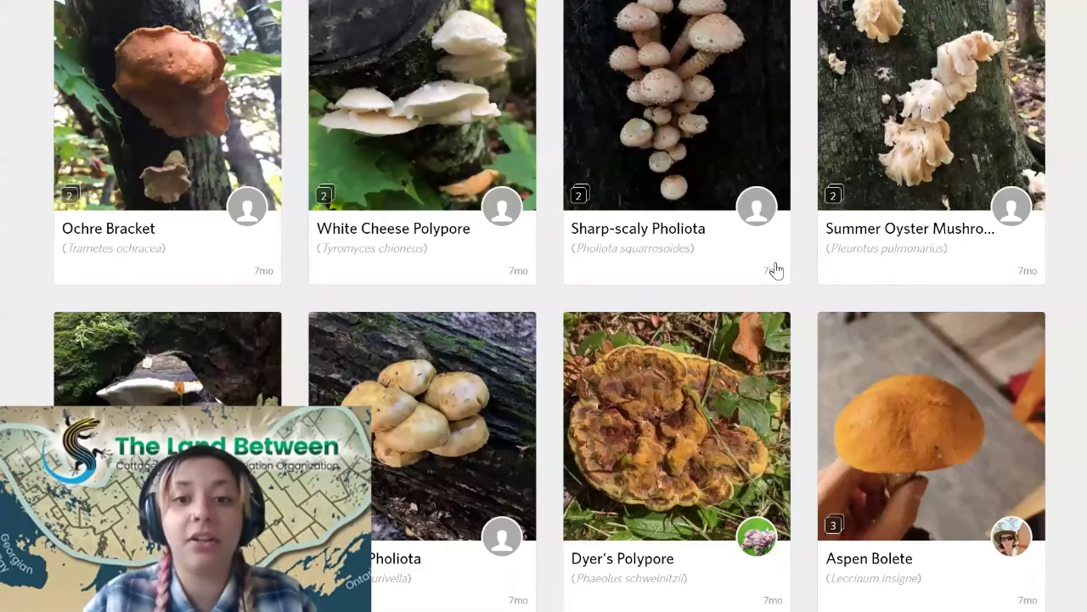
scroll(775, 270, "down", 3)
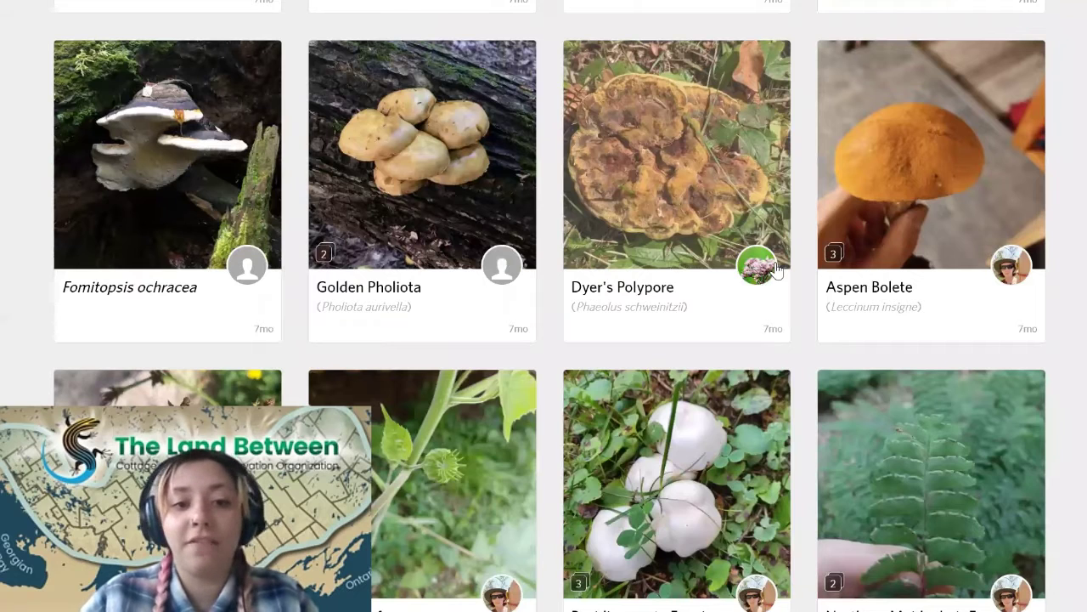
scroll(775, 268, "down", 7)
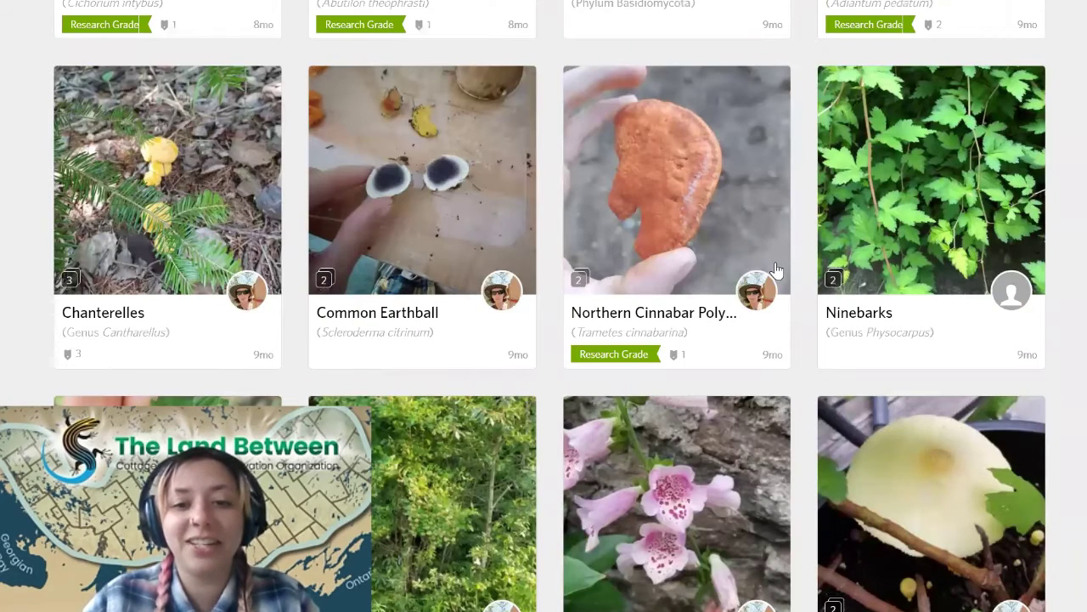
Step: Browse further through the project's observation grid, examining the plants, insects, animals and fungi that members submitted
scroll(776, 270, "down", 7)
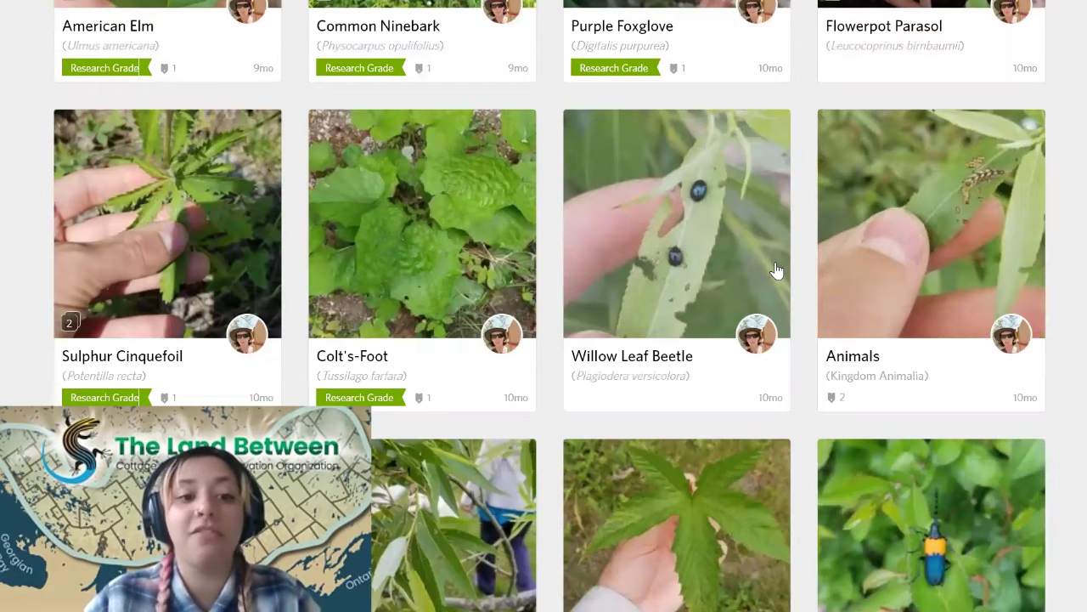
scroll(775, 270, "down", 1)
scroll(776, 268, "down", 3)
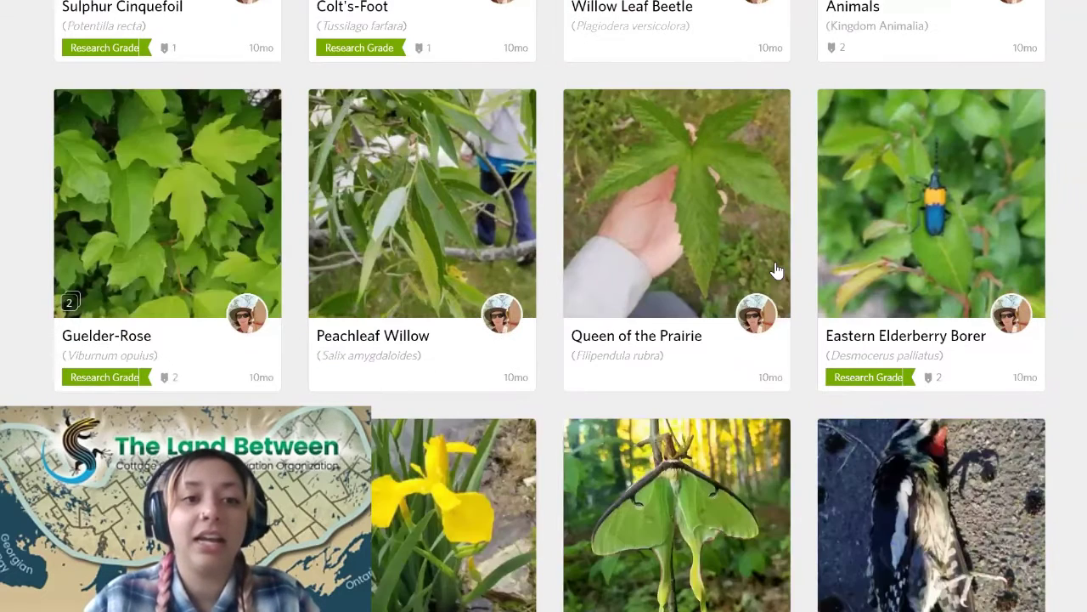
scroll(776, 270, "down", 4)
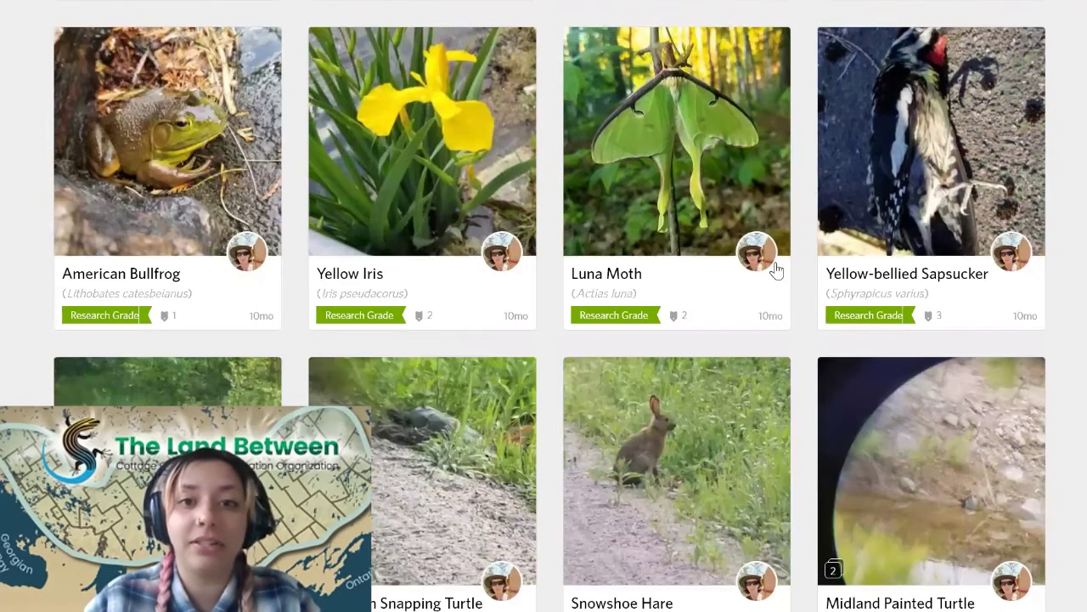
scroll(735, 270, "up", 1)
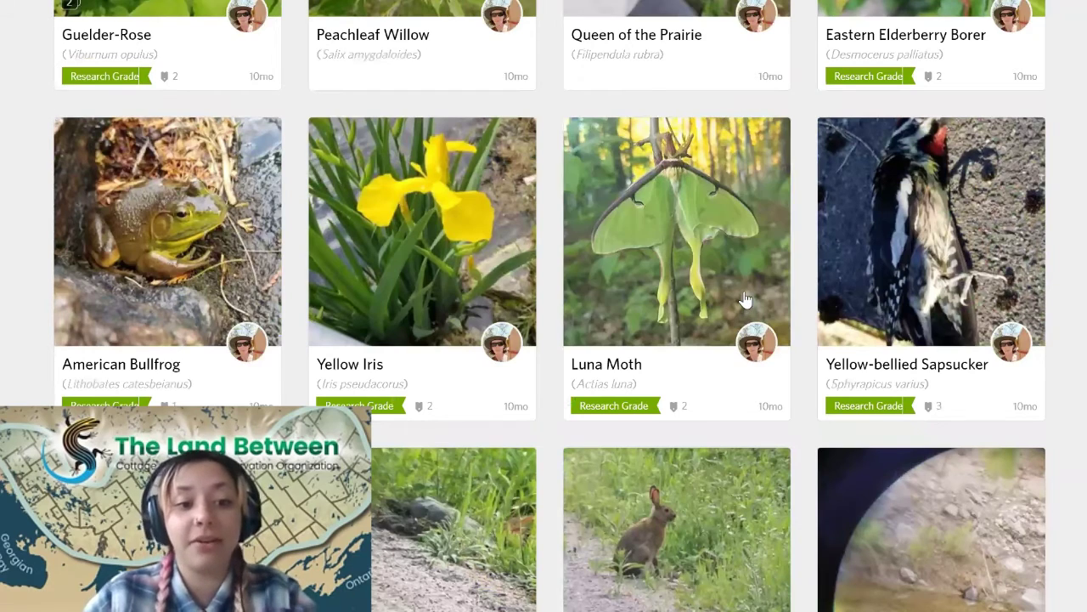
scroll(763, 287, "up", 2)
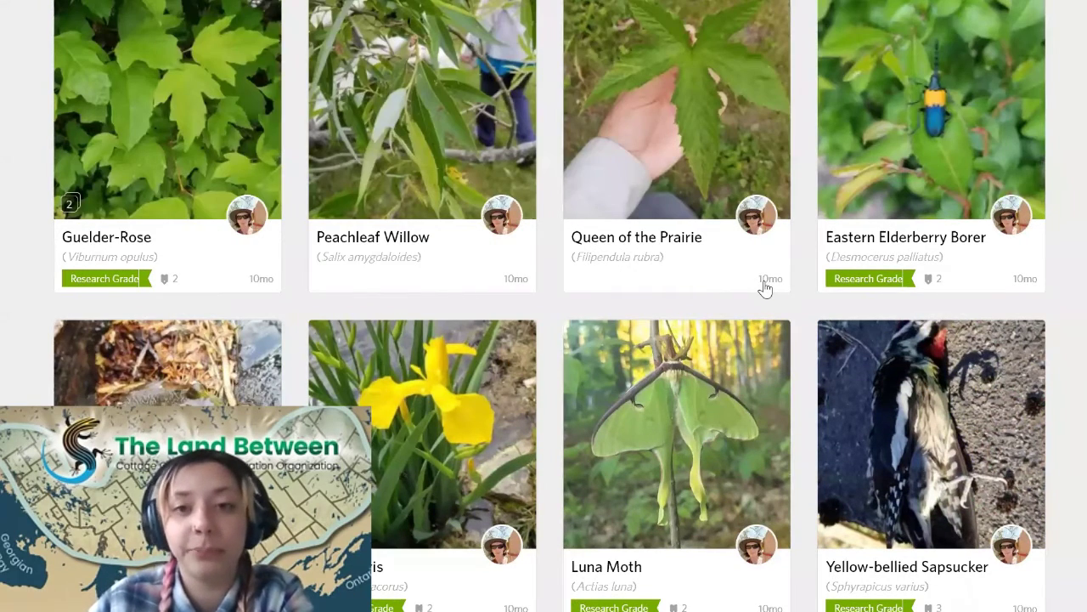
scroll(764, 289, "down", 5)
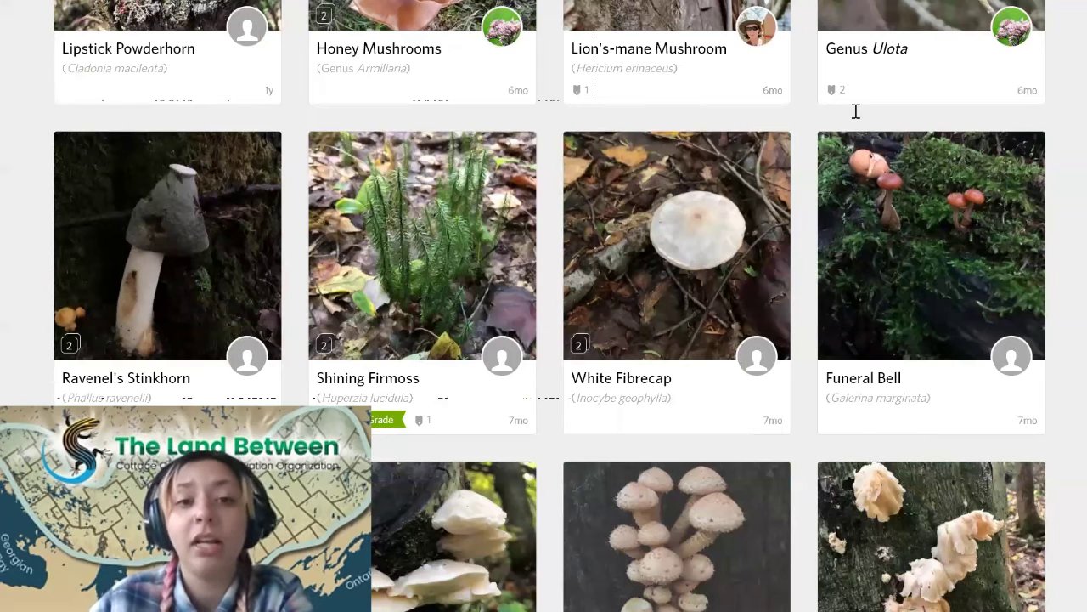
scroll(855, 110, "up", 10)
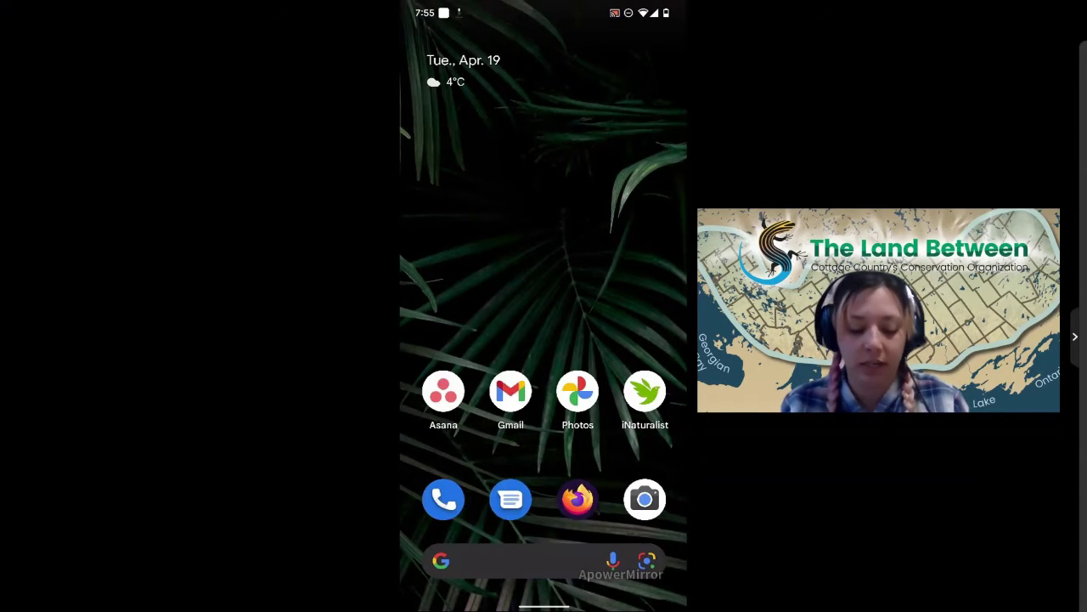
Step: Switch to the phone and launch the iNaturalist app from its Play Store listing
left_click_drag(544, 510, 544, 255)
left_click(446, 115)
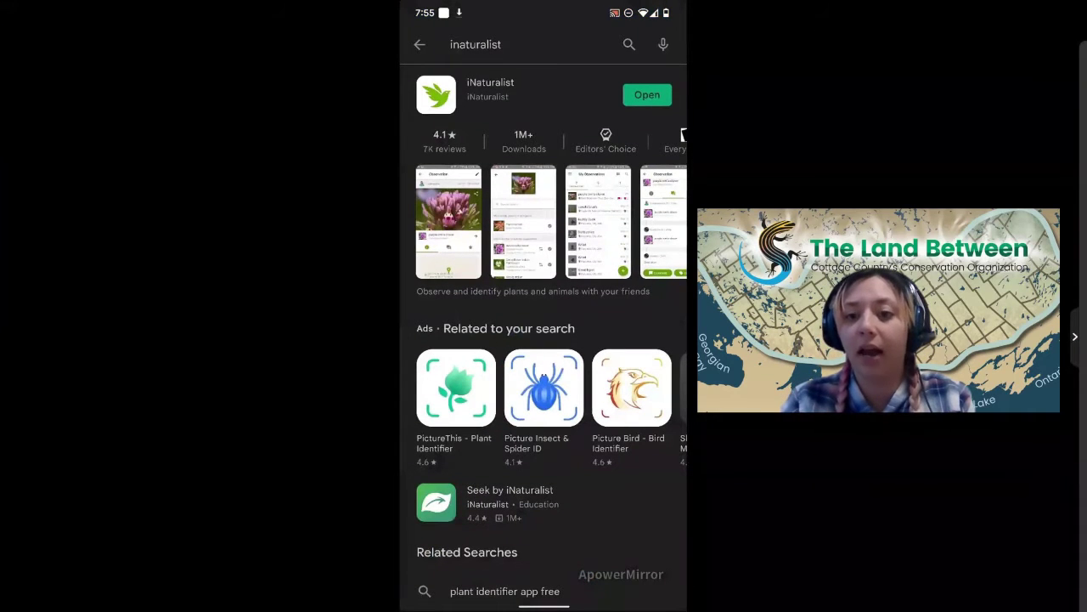
left_click(647, 94)
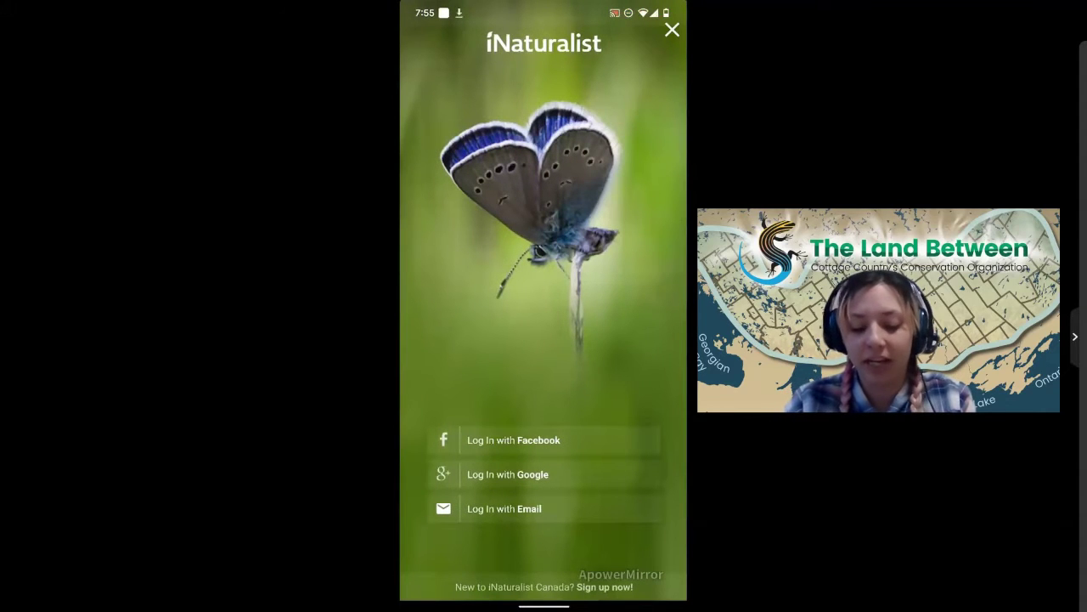
Step: Log in to the iNaturalist app by email, filling in the saved username and account password
left_click(504, 508)
left_click(494, 88)
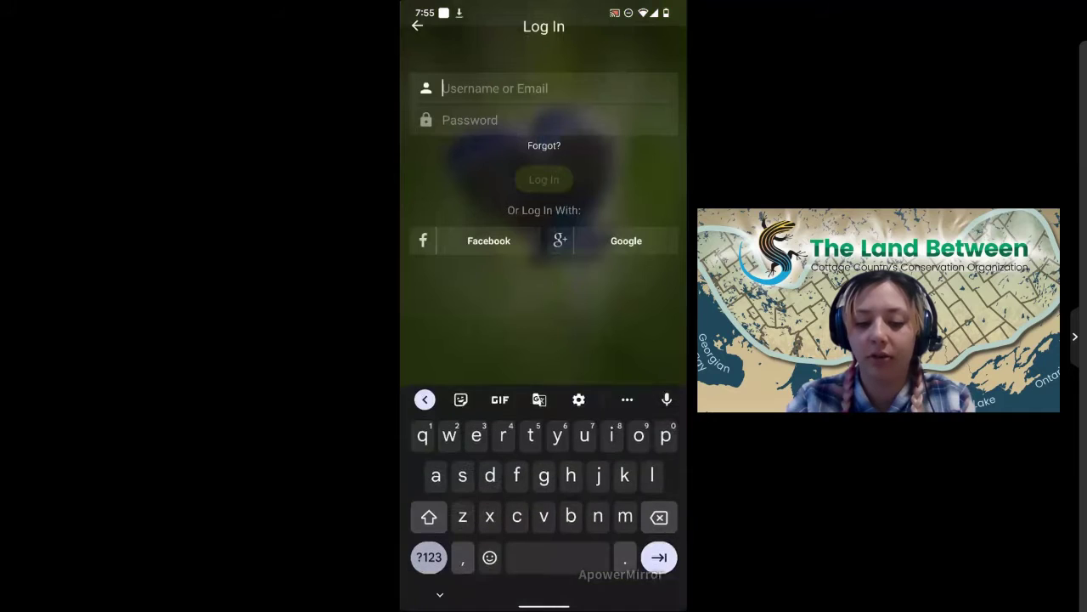
left_click(544, 395)
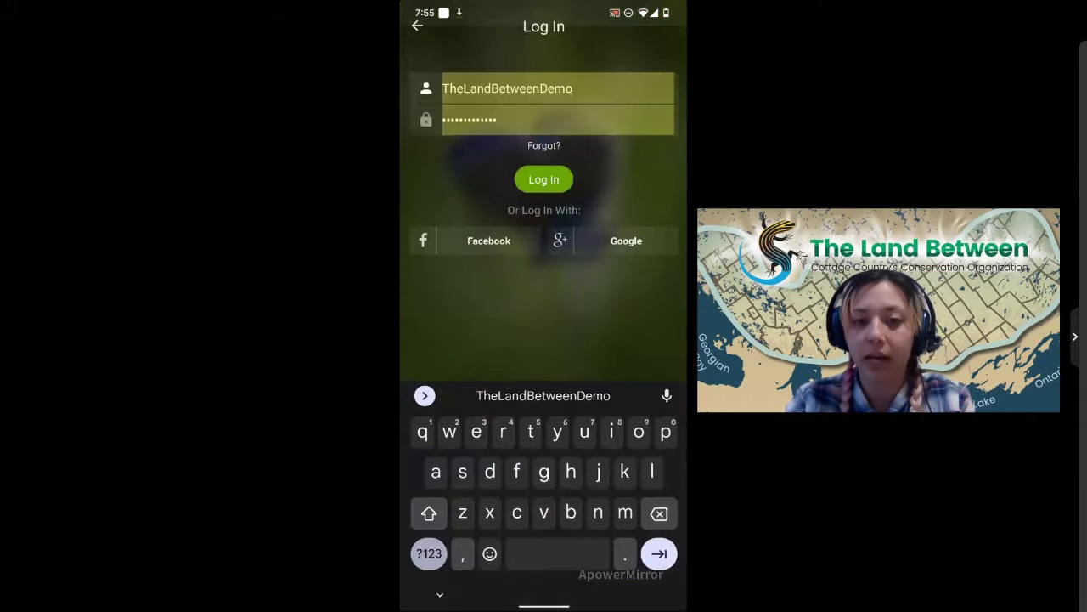
left_click(544, 179)
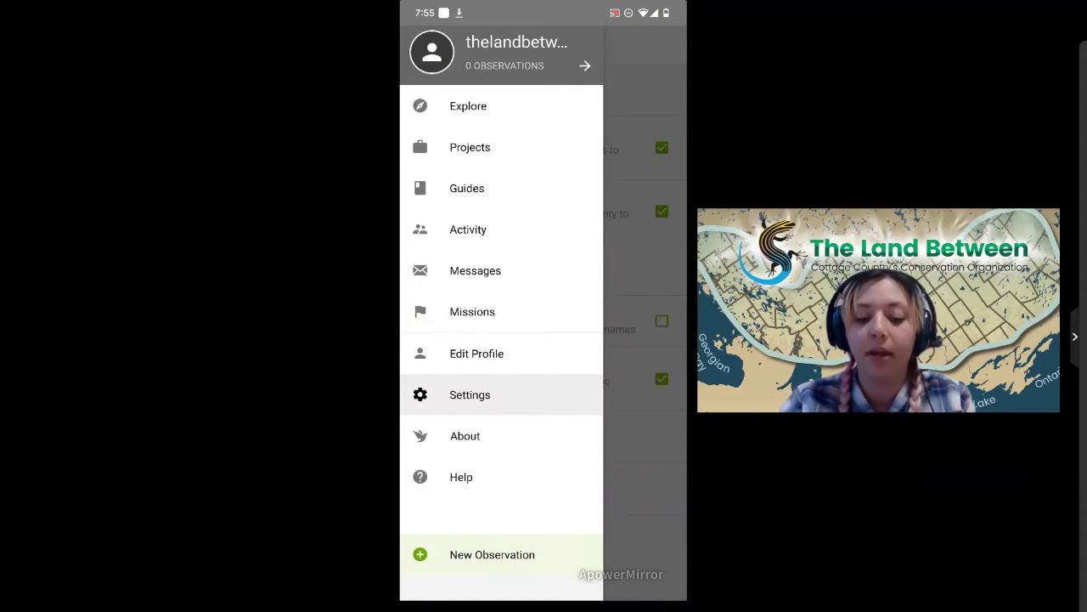
Step: Open The Land Between Backyard Bioblitz Program from the joined projects, look over its observations, and return to the project list
left_click(470, 147)
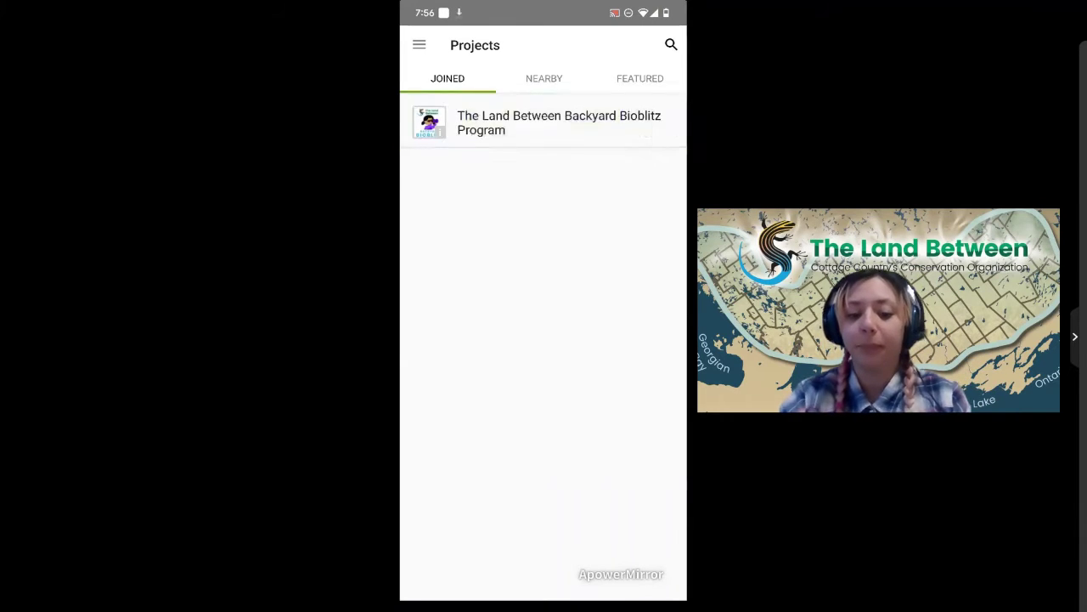
left_click(544, 123)
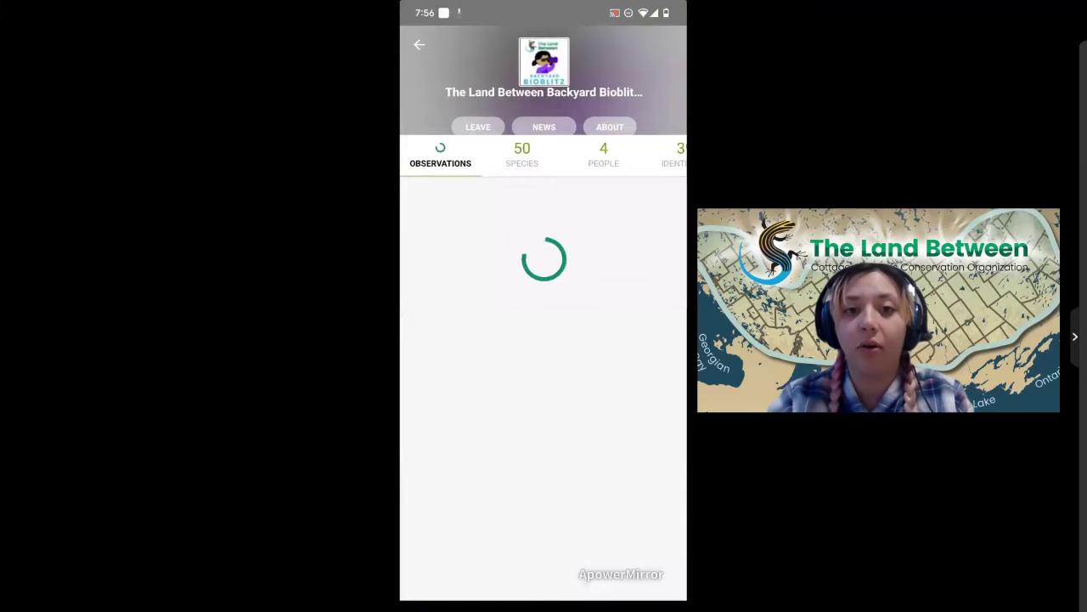
scroll(544, 356, "down", 2)
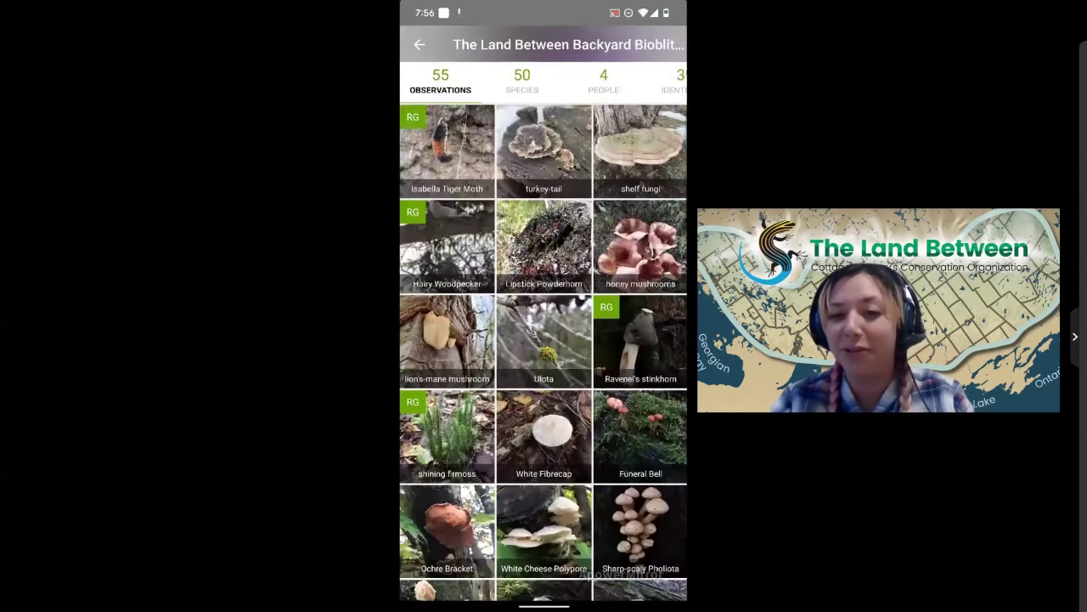
key("Escape")
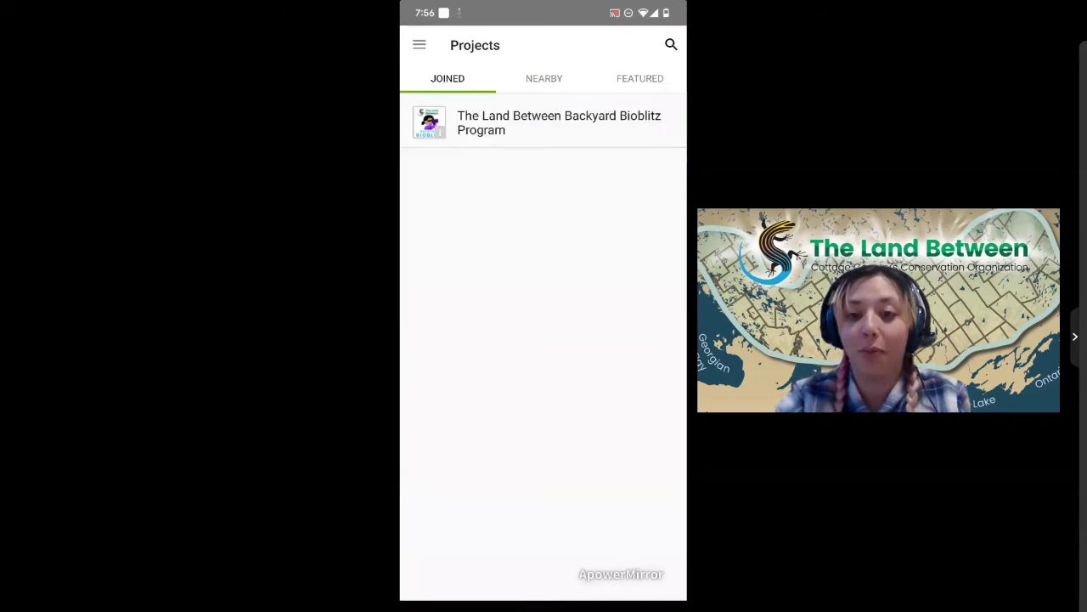
Step: Open Explore and browse all observations made around the current location
left_click(419, 45)
left_click(419, 136)
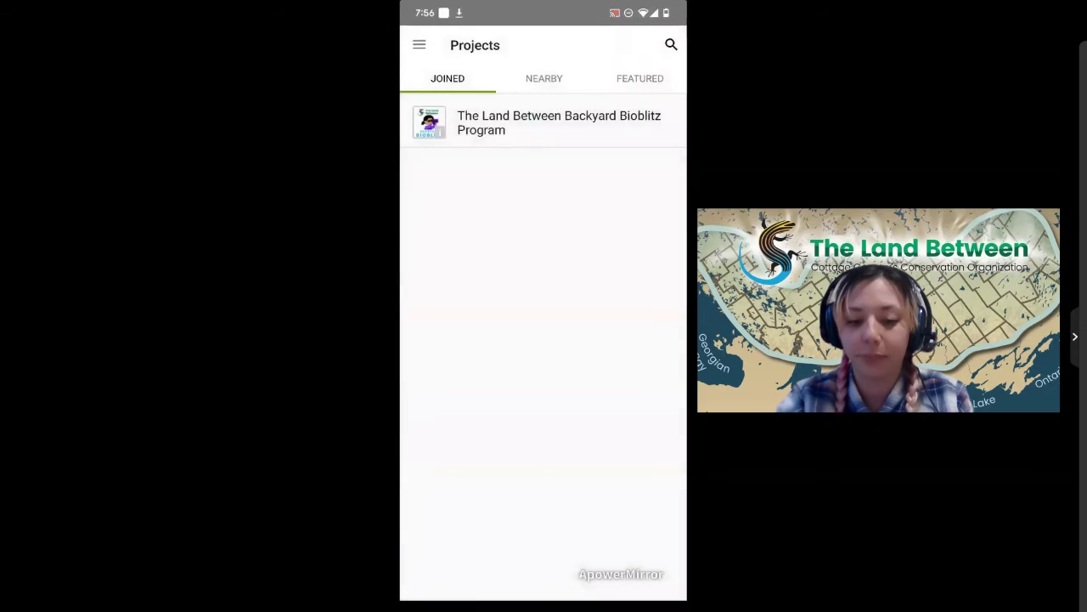
left_click(418, 45)
left_click(442, 104)
left_click(419, 45)
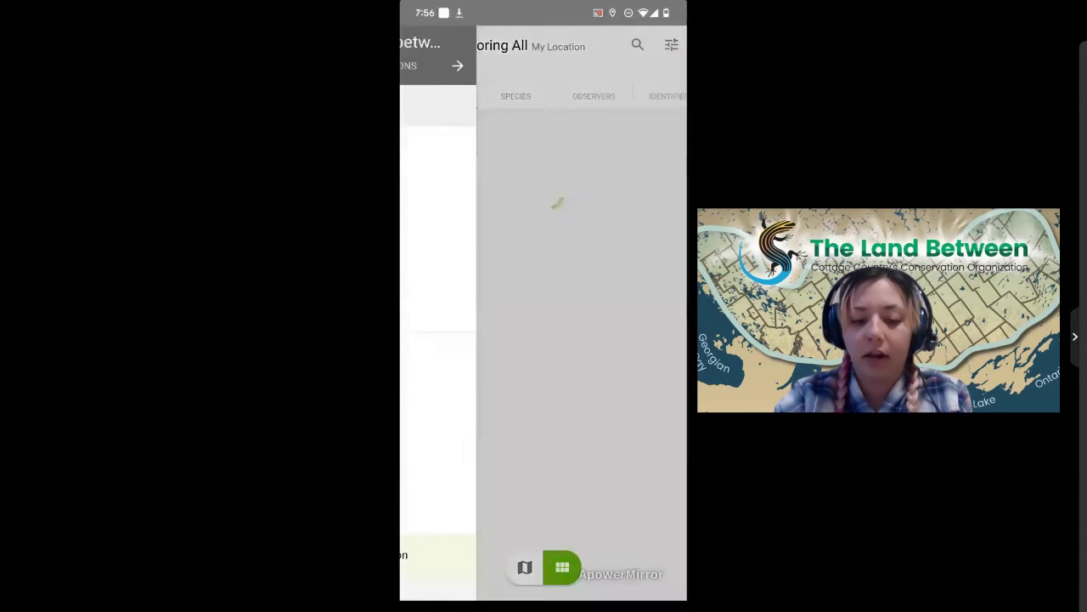
left_click(468, 106)
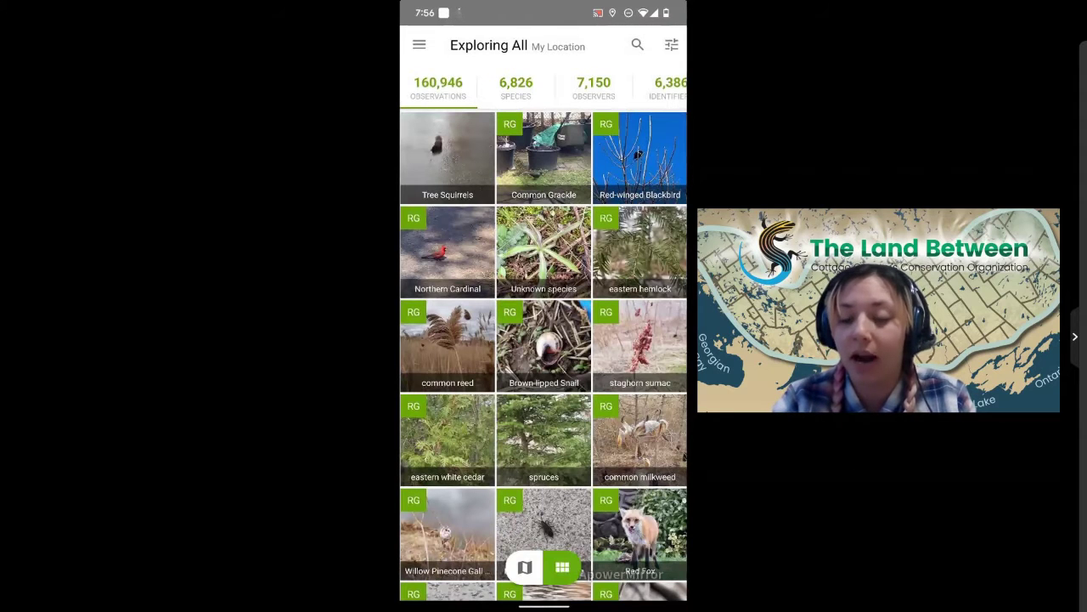
scroll(544, 357, "down", 5)
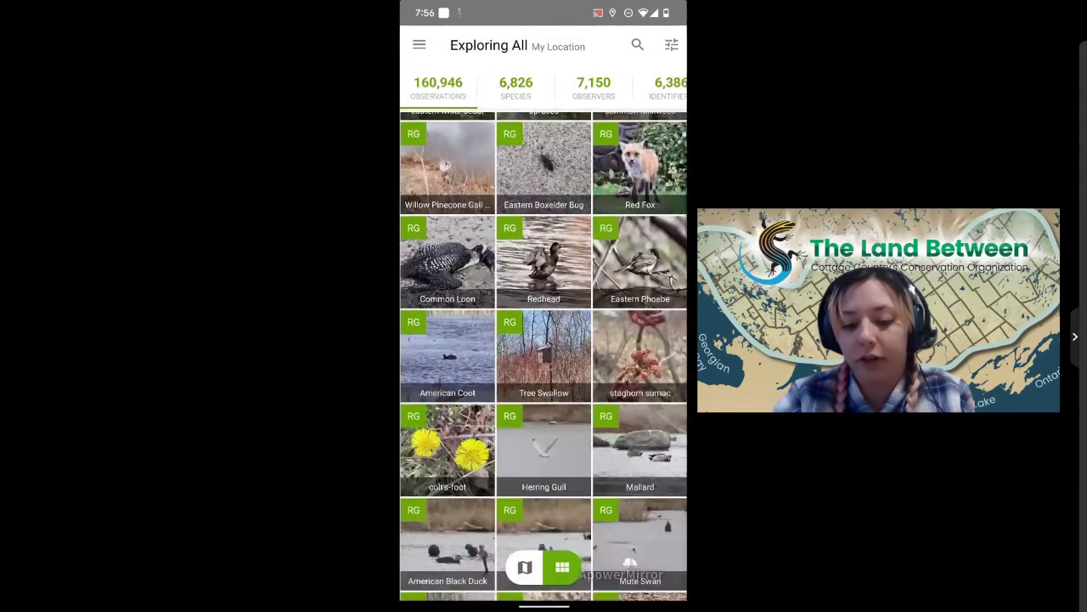
scroll(543, 357, "up", 5)
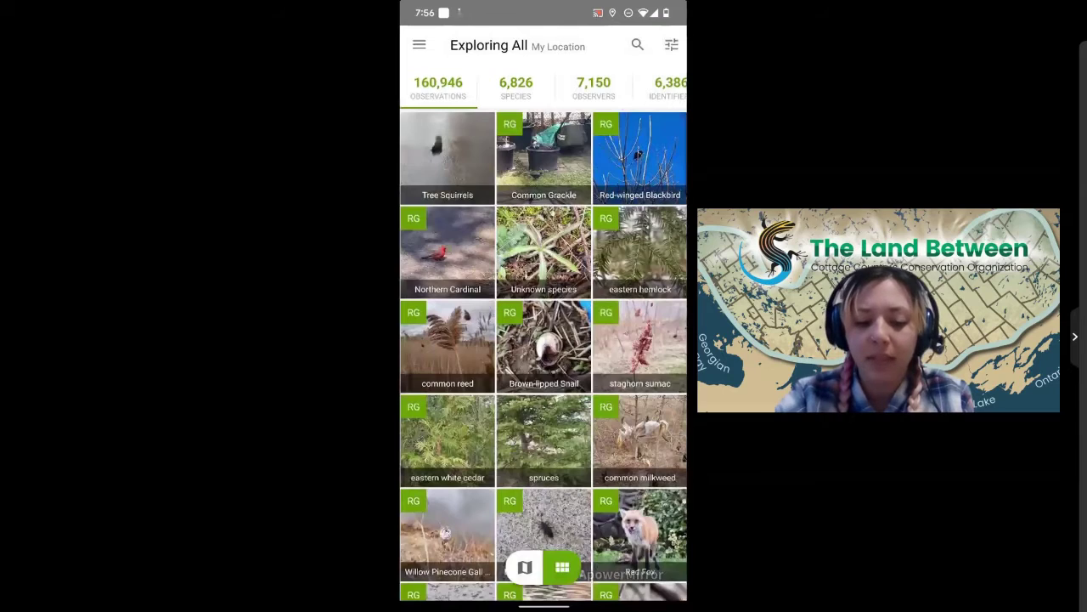
Step: View the account's My Observations page and look over the app's main sections
left_click(419, 44)
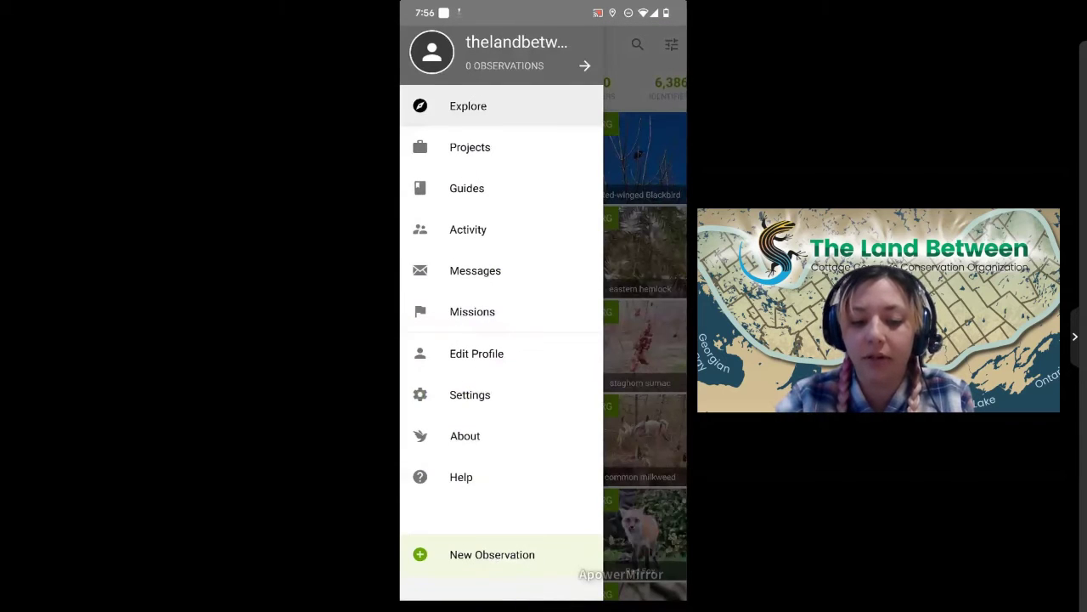
left_click(509, 55)
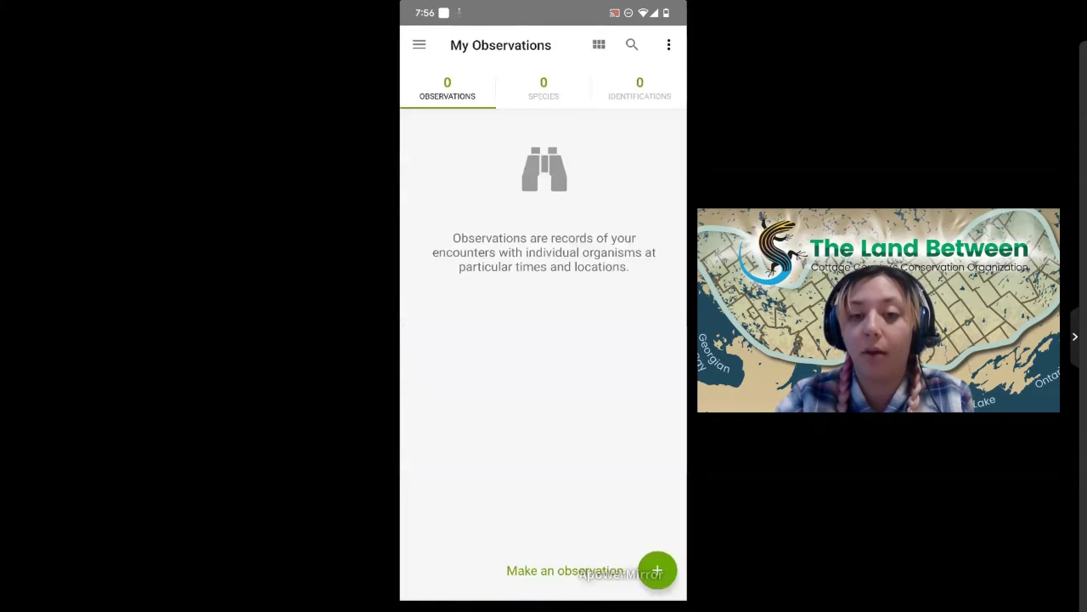
left_click(419, 45)
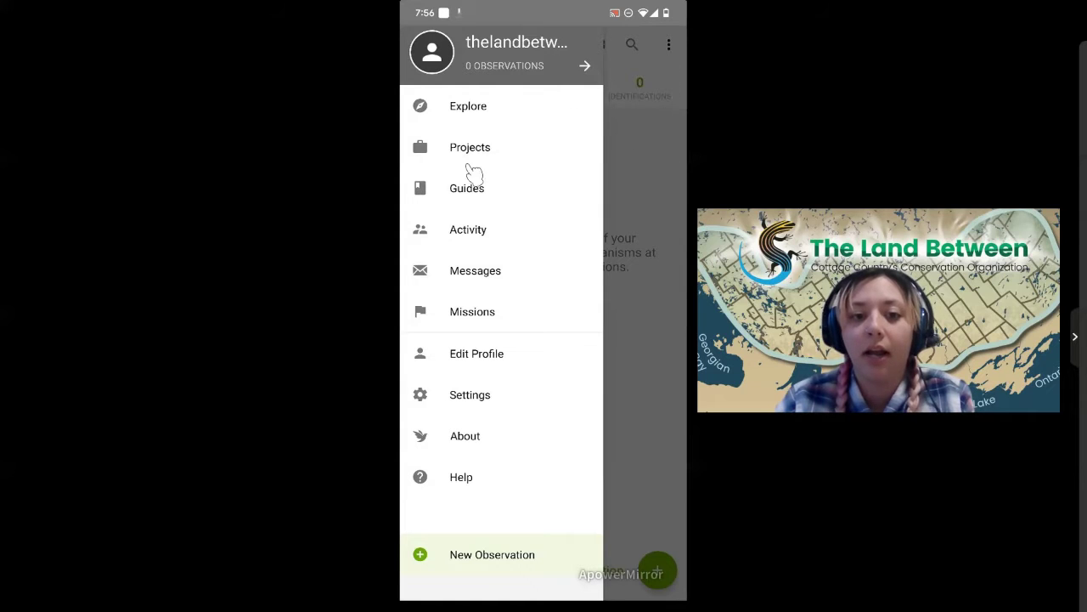
right_click(522, 474)
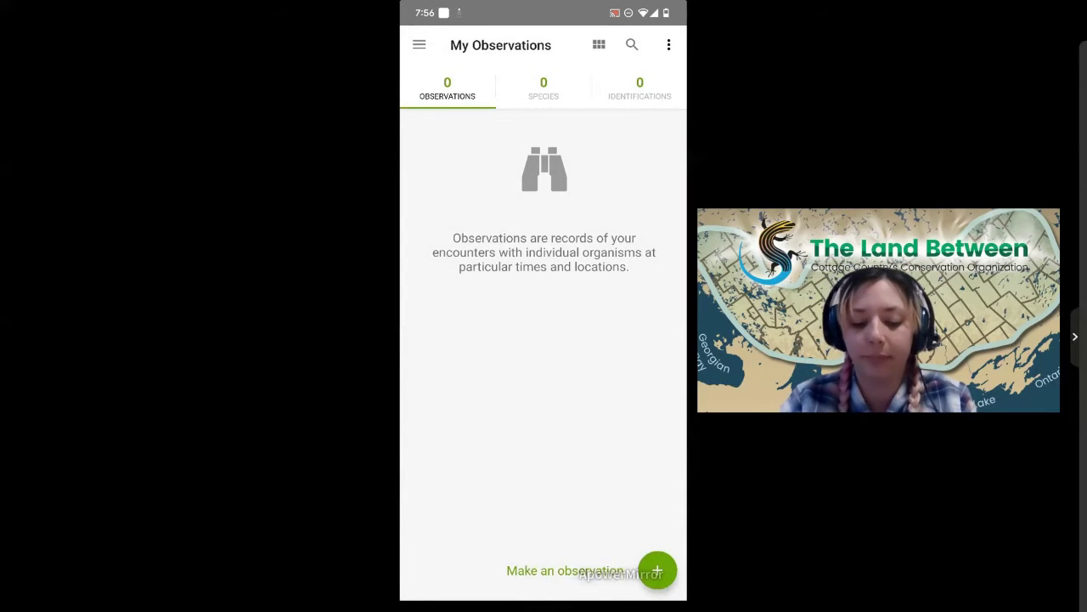
Step: Start a new observation with a photo of the potted plant, allowing Camera location access while using the app, and accept the shot
left_click(658, 570)
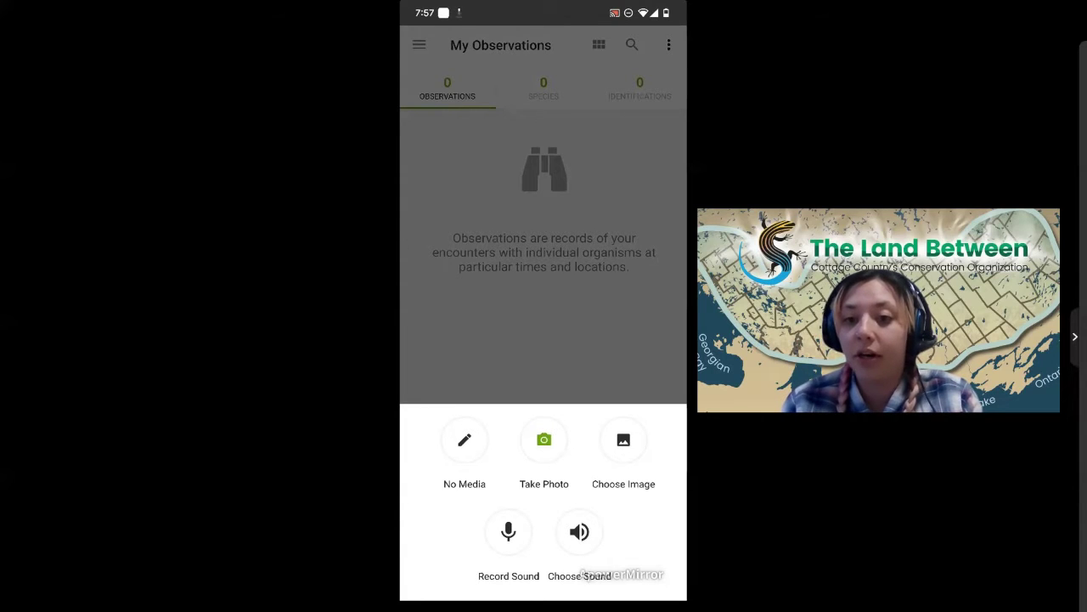
left_click(624, 440)
left_click(658, 570)
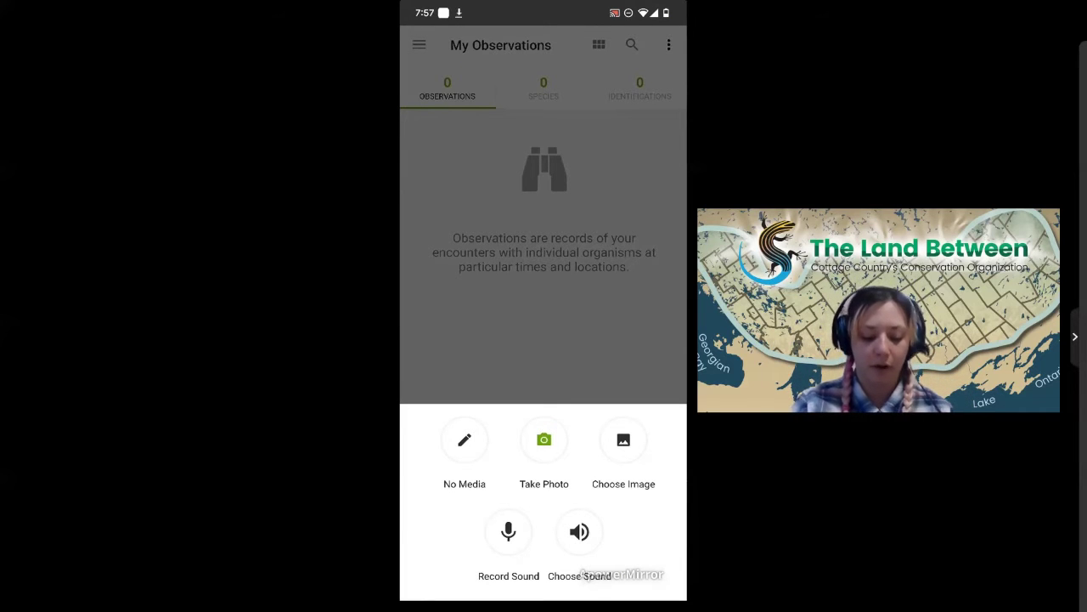
left_click(544, 439)
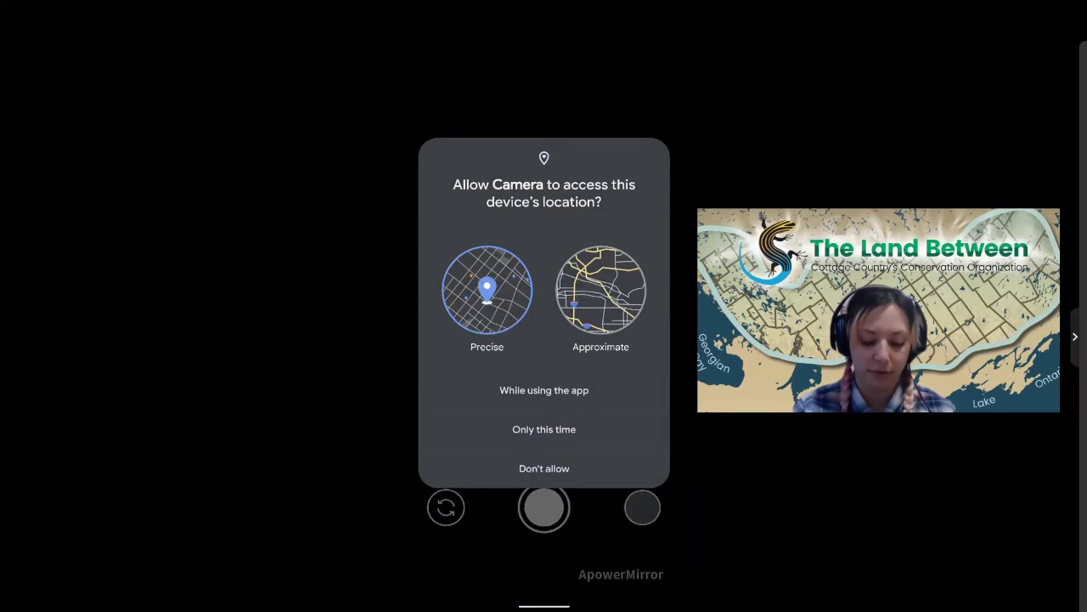
left_click(544, 390)
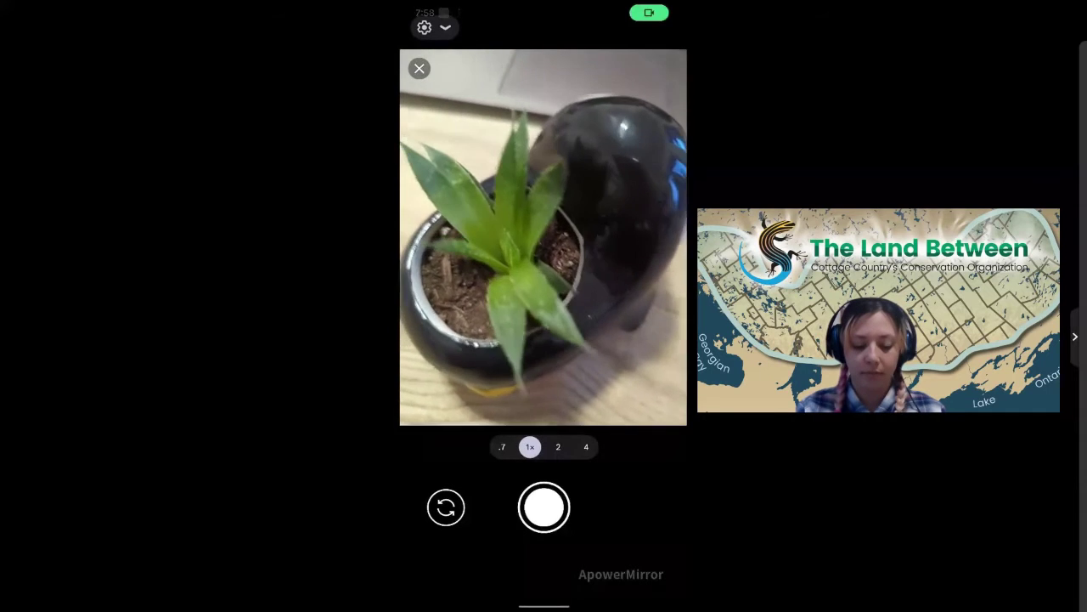
left_click(544, 507)
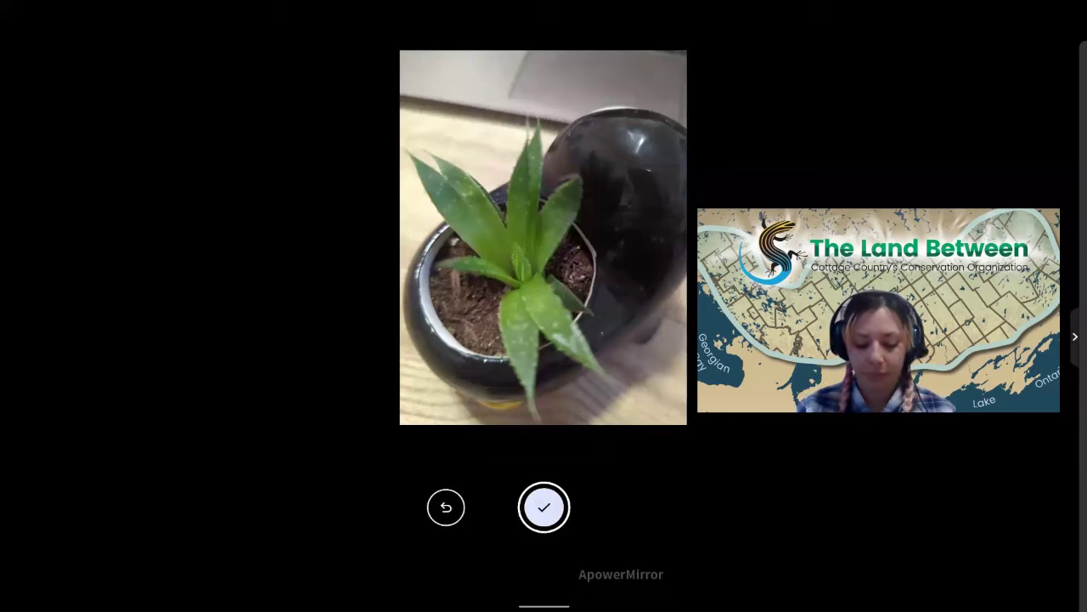
left_click(544, 507)
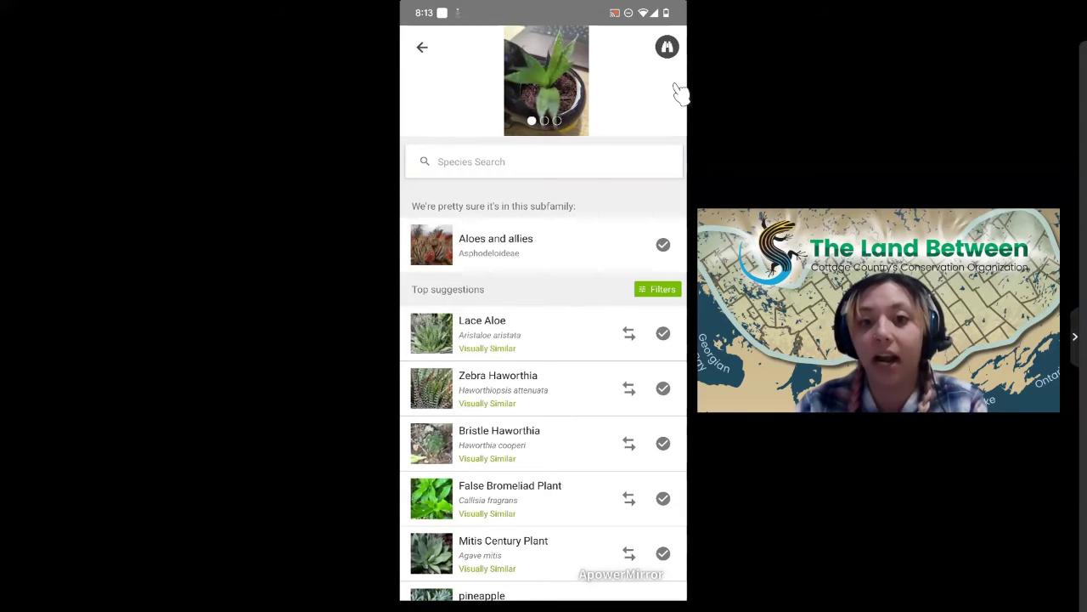
Step: Identify the plant as the suggested Lace Aloe and add the note "Dry land, sunny" to the observation
left_click(663, 334)
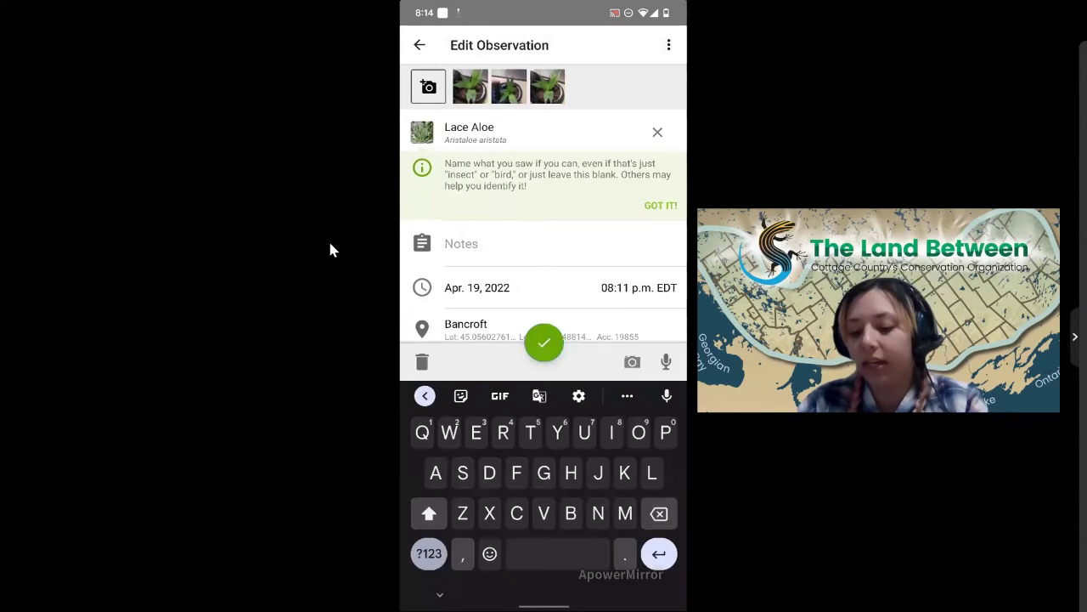
type("Dry ")
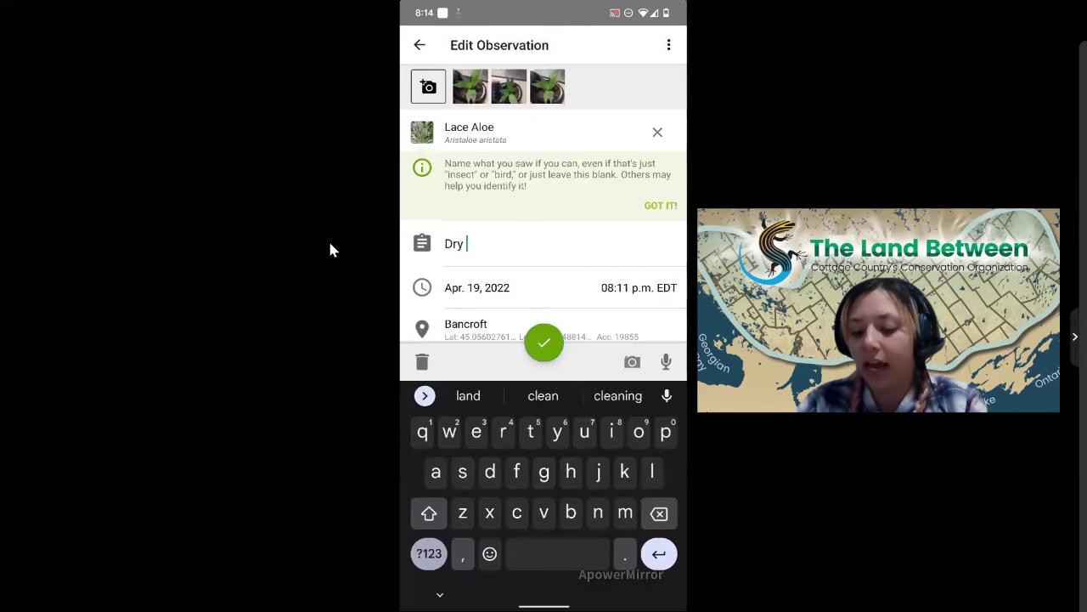
type("land,")
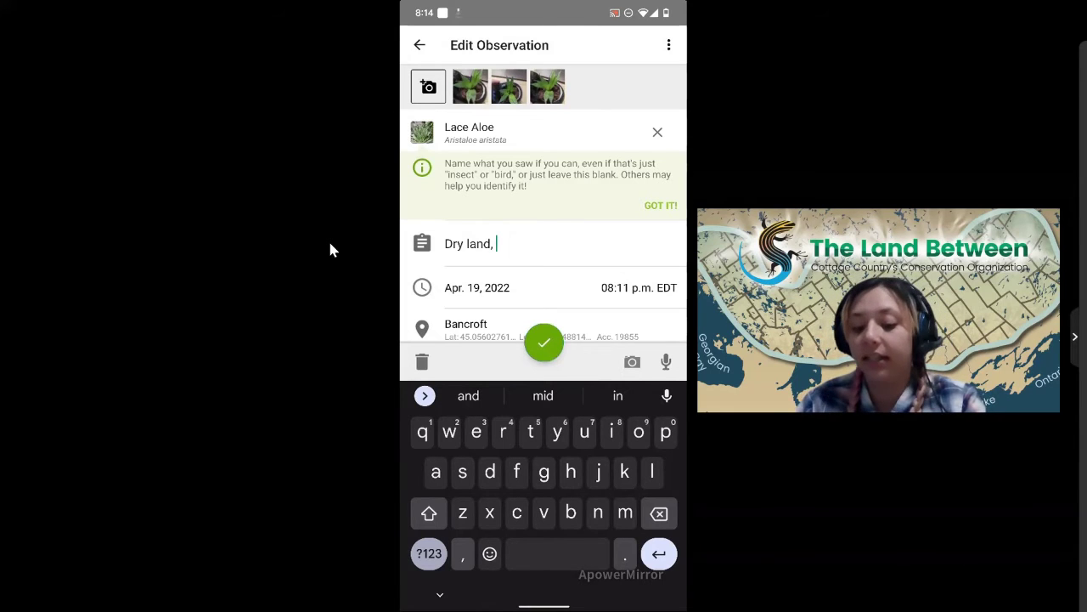
type("sunn")
type("y")
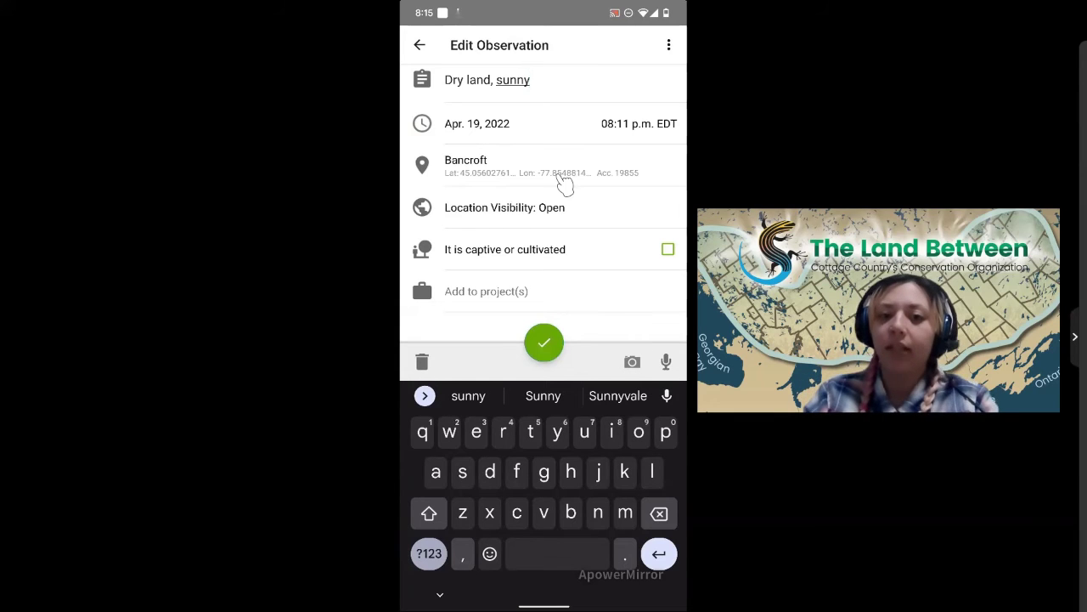
Step: Review the location visibility options for the Lace Aloe observation and set its visibility to Obscured
scroll(562, 183, "down", 1)
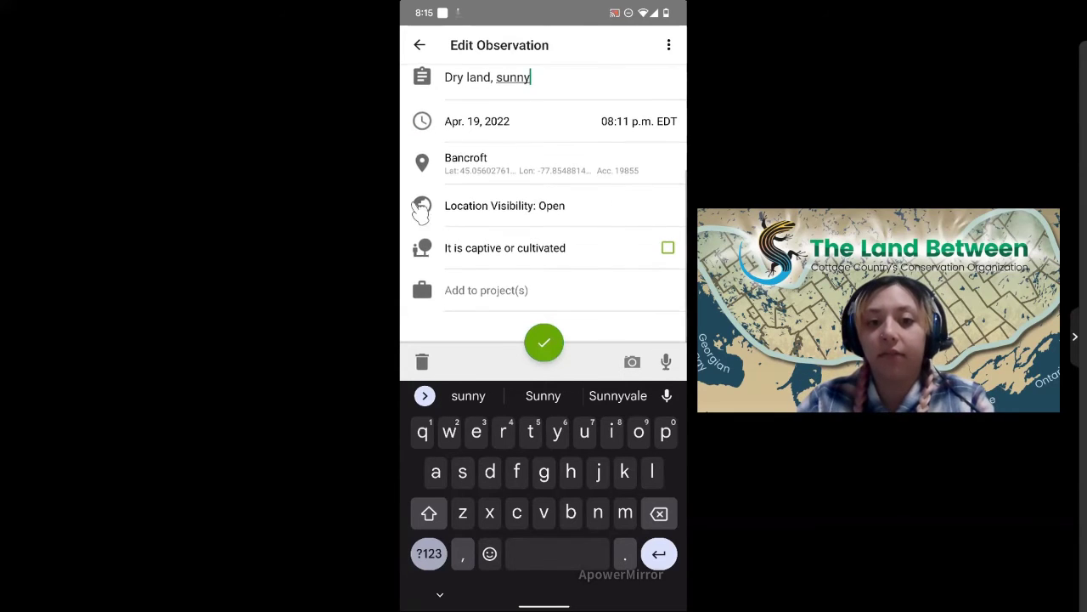
scroll(643, 214, "up", 1)
left_click(643, 214)
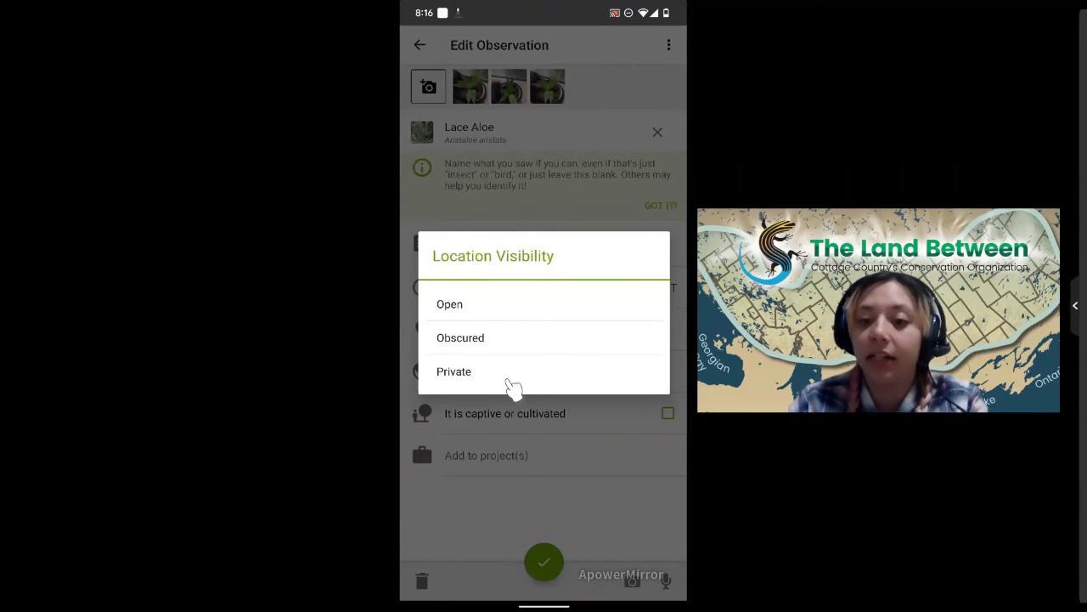
key("Escape")
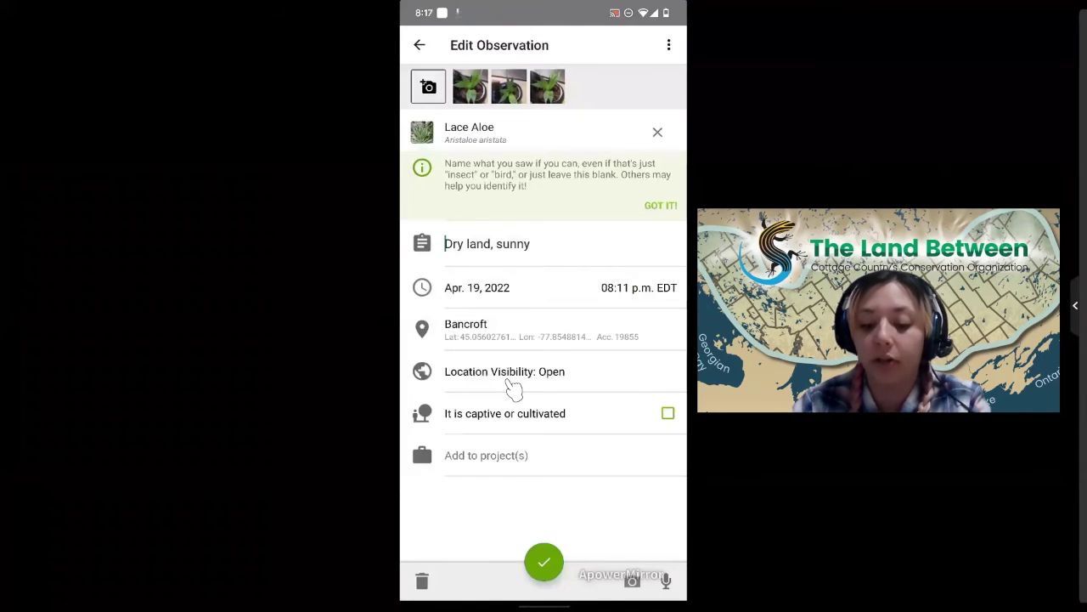
left_click(514, 387)
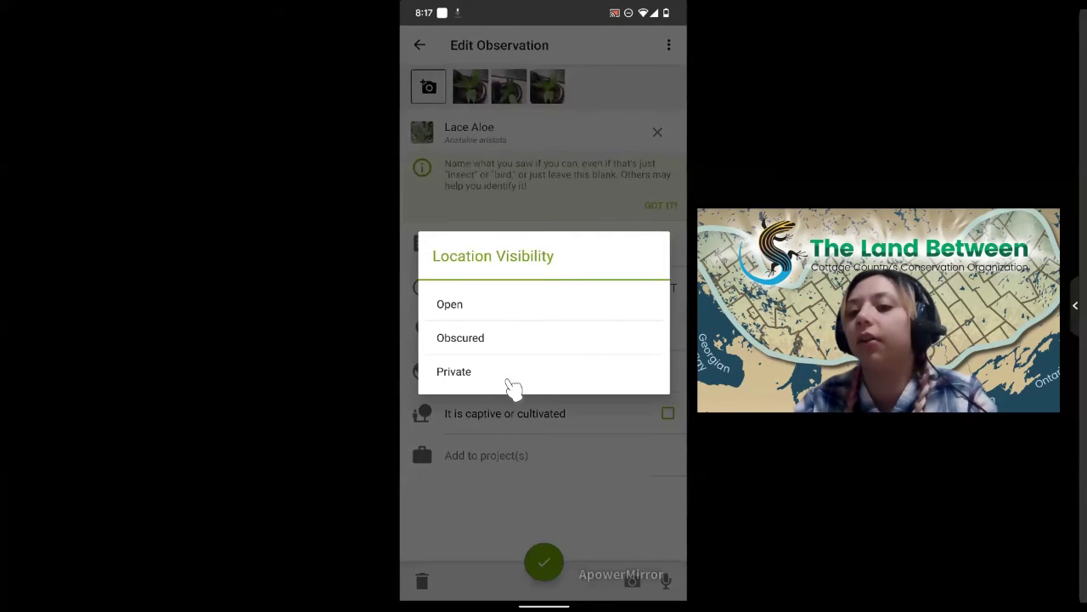
key("Escape")
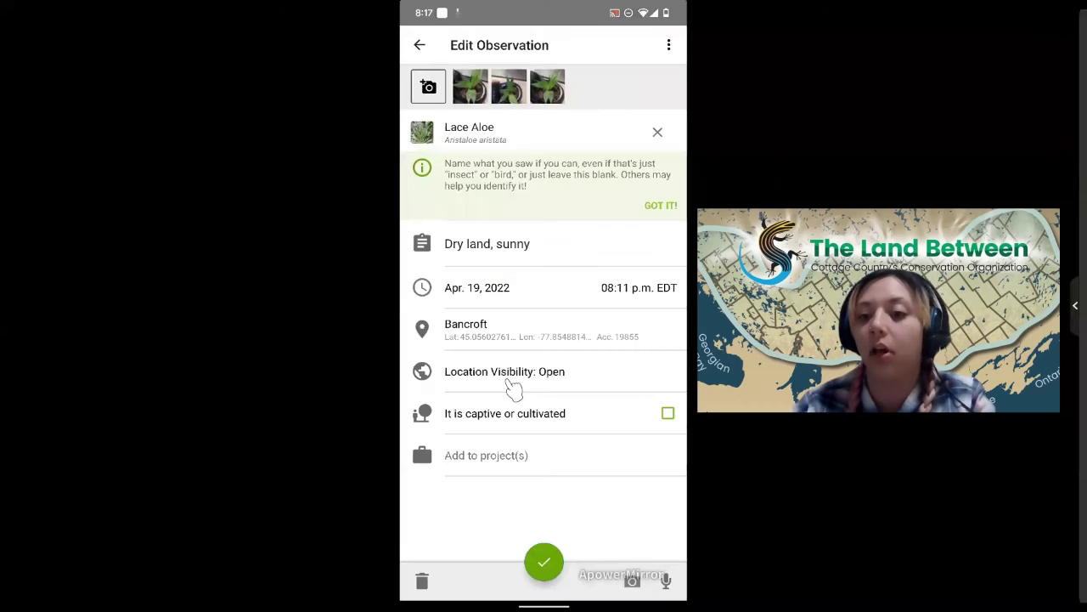
left_click(514, 387)
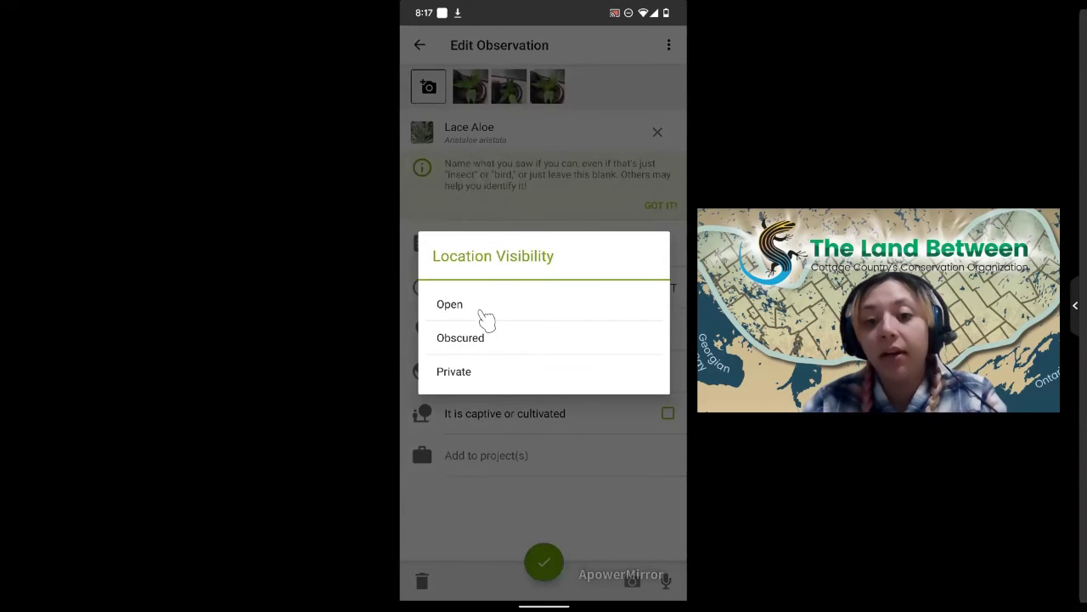
left_click(451, 307)
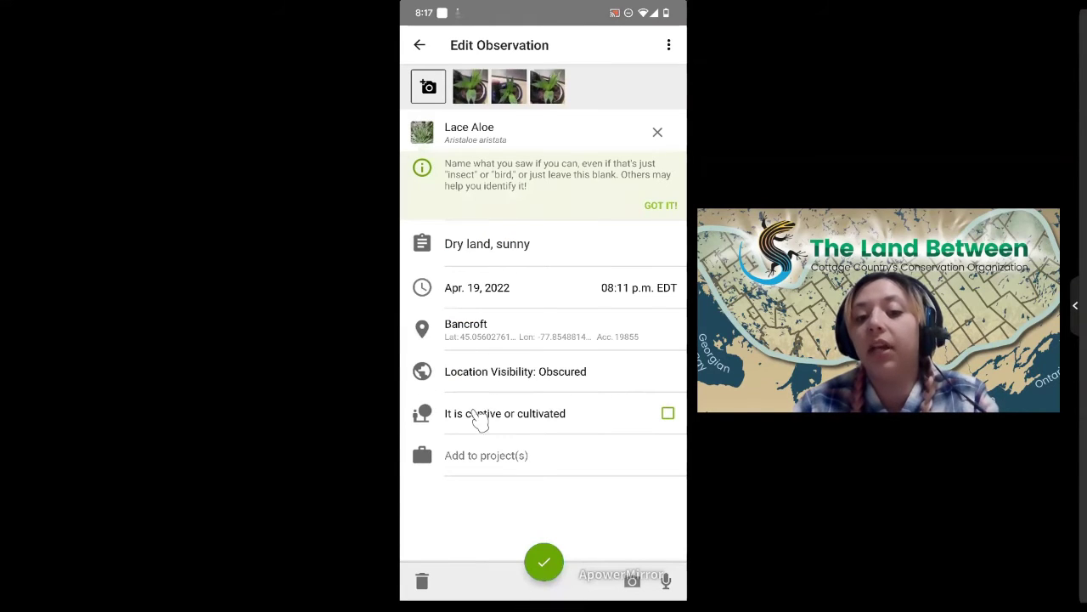
left_click(633, 376)
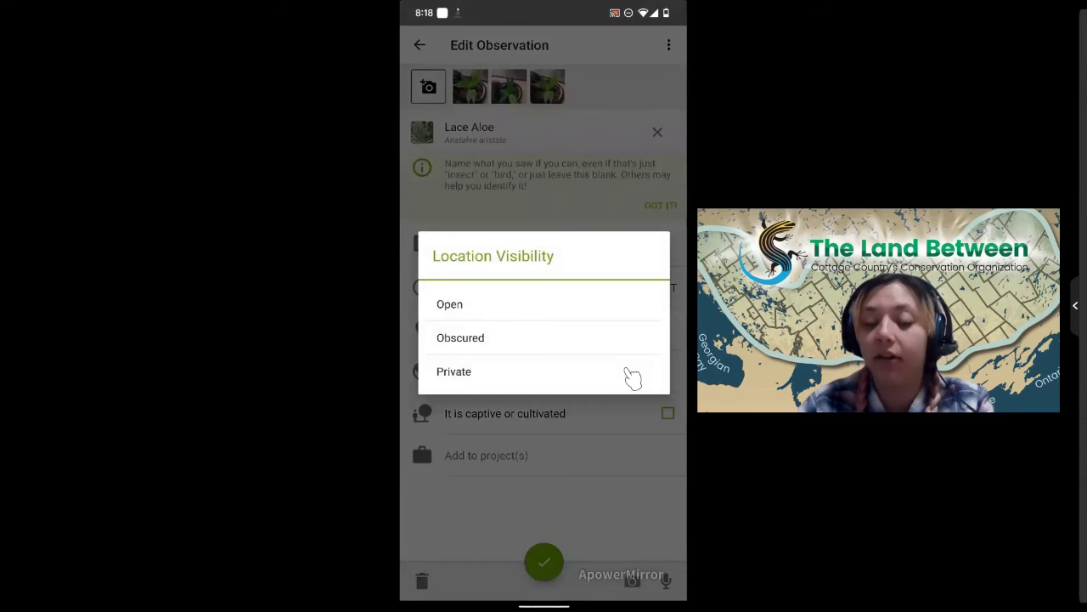
key("Escape")
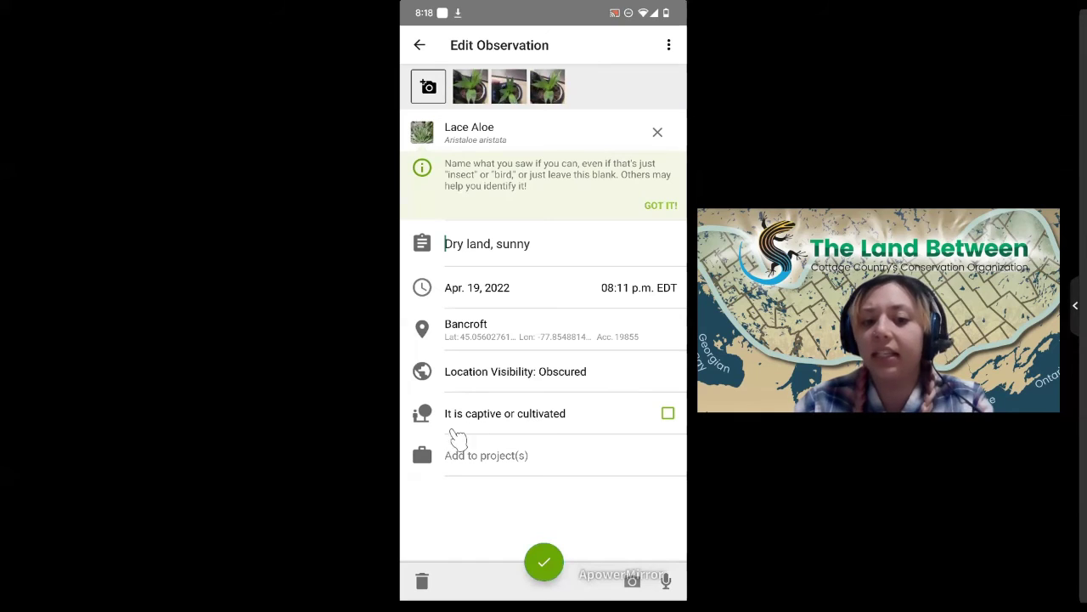
Step: Mark the Lace Aloe observation as captive or cultivated and open the saved record
left_click(670, 425)
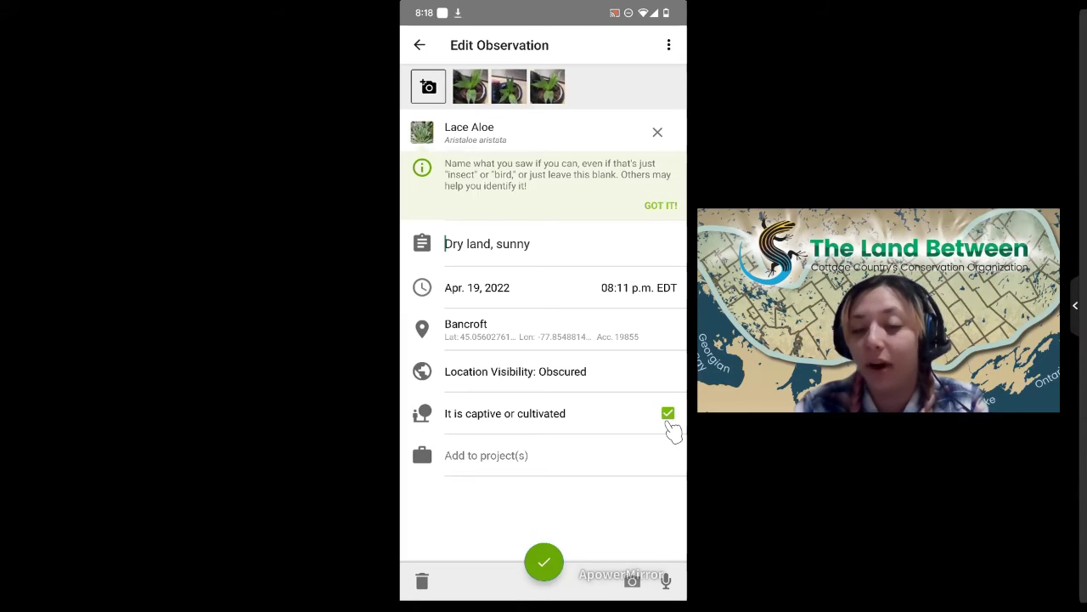
left_click(669, 425)
left_click(669, 425)
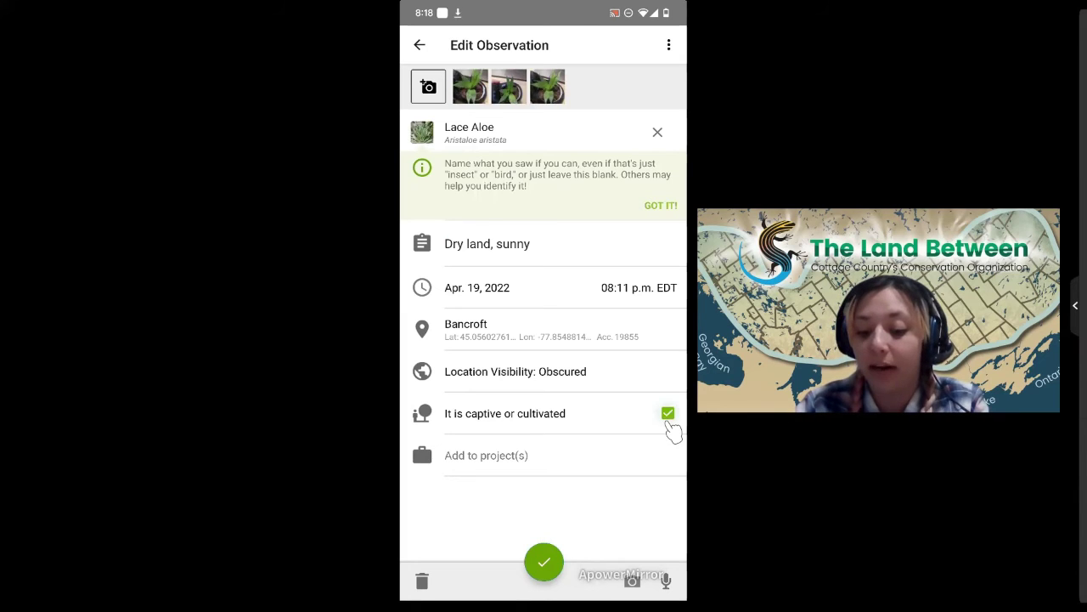
left_click(669, 425)
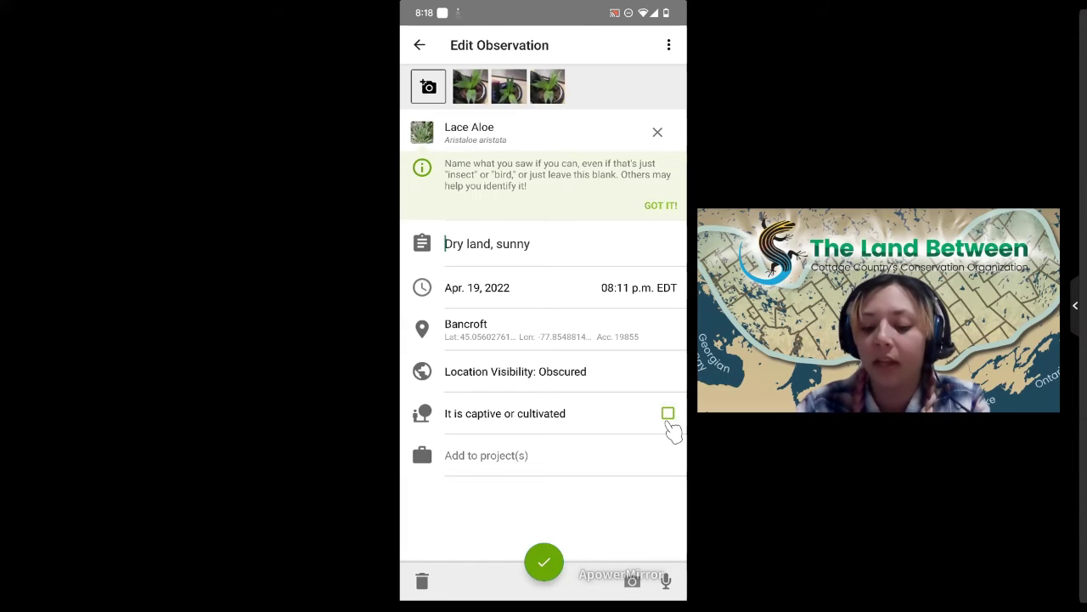
left_click(670, 424)
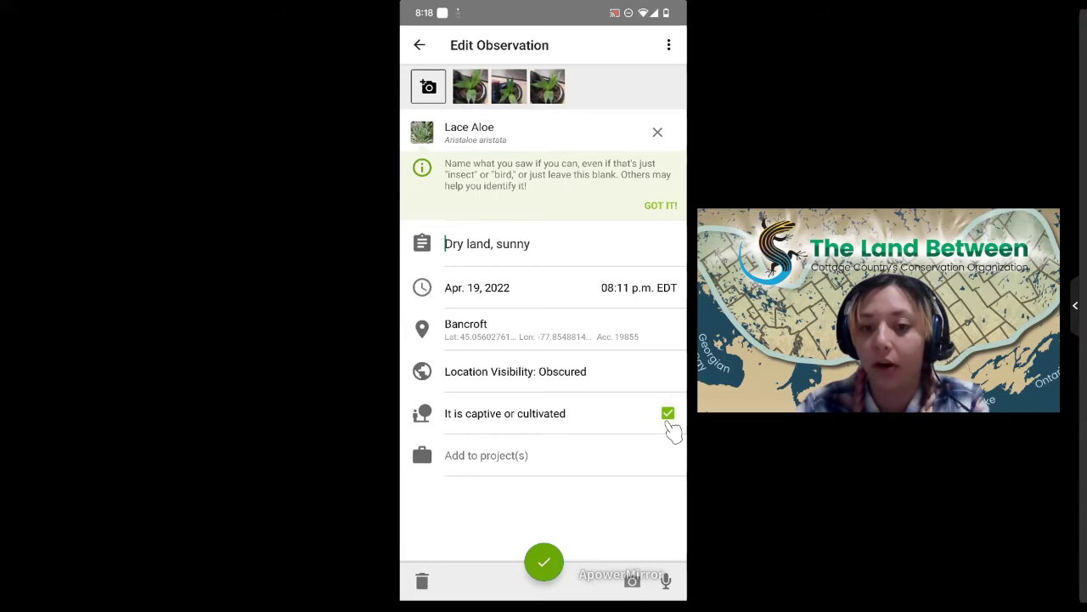
left_click(669, 435)
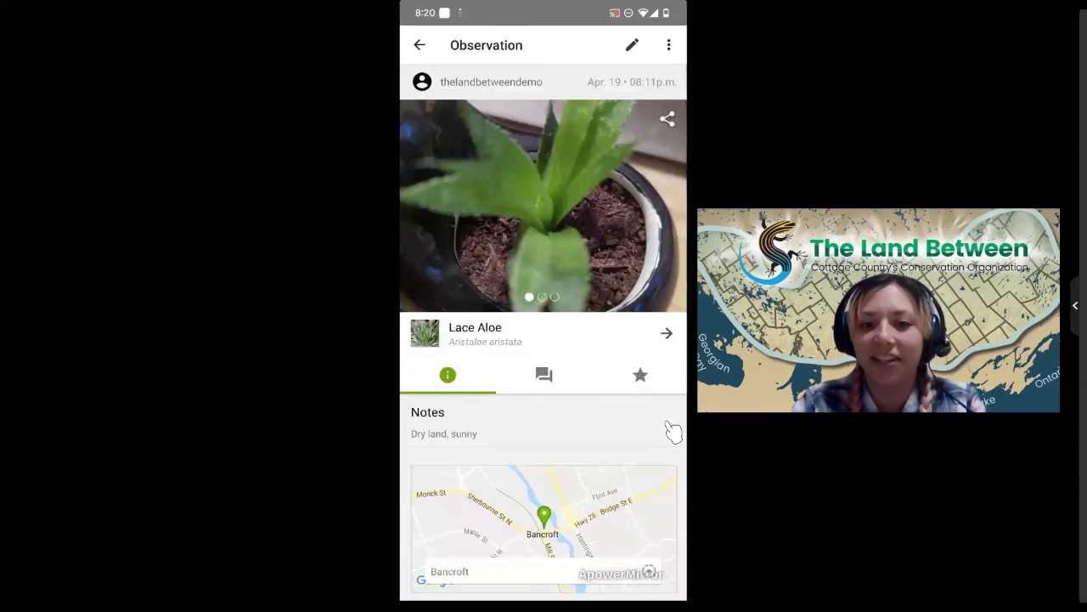
Step: Examine the saved Lace Aloe observation's notes, map, data quality and identification, including the options for the submitted ID
scroll(673, 431, "down", 3)
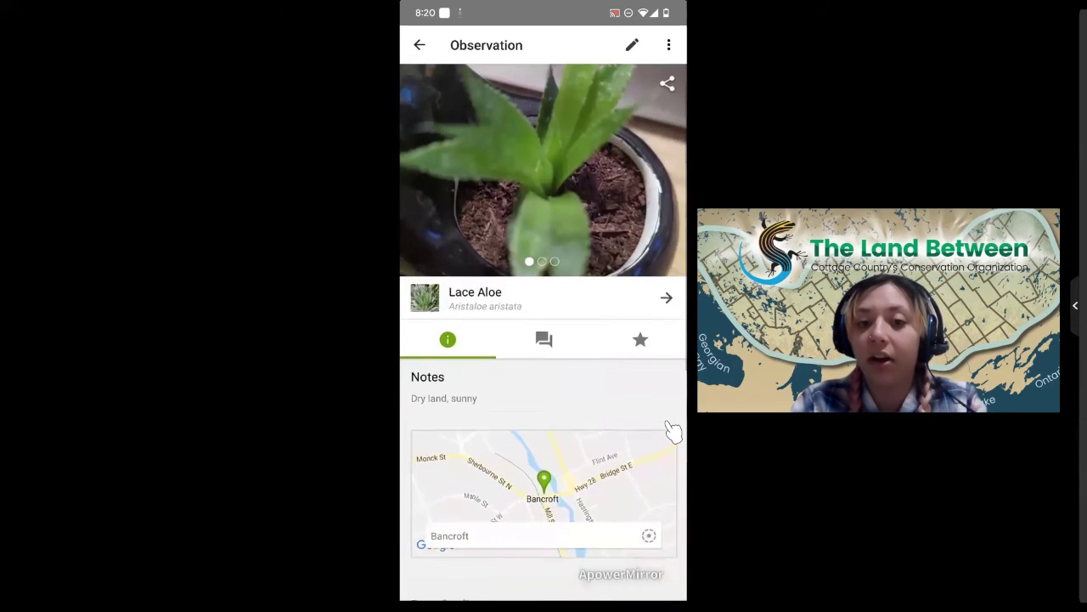
scroll(673, 431, "up", 3)
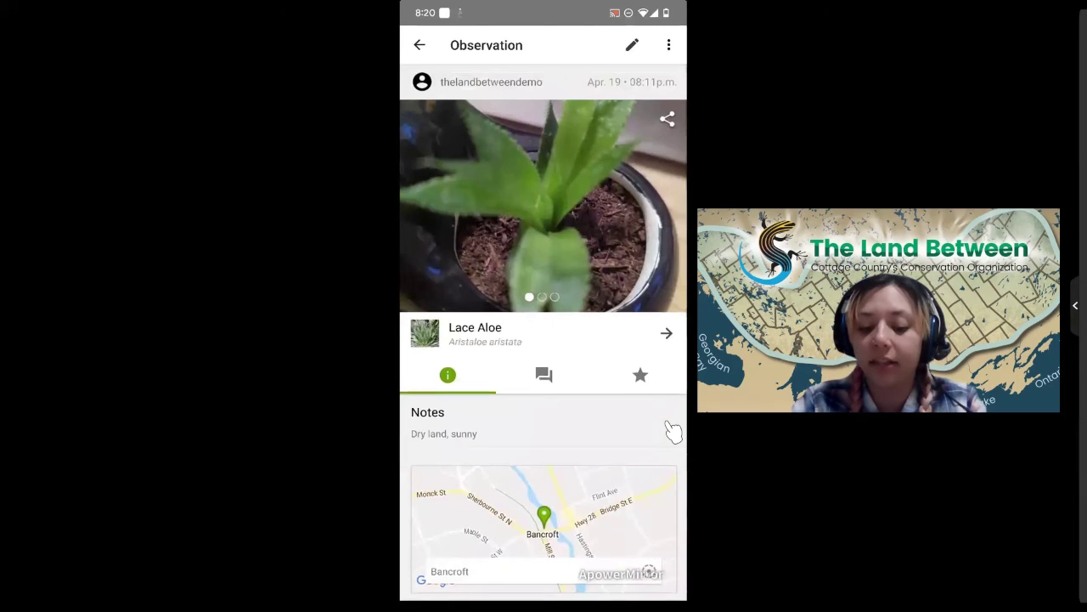
scroll(673, 432, "down", 5)
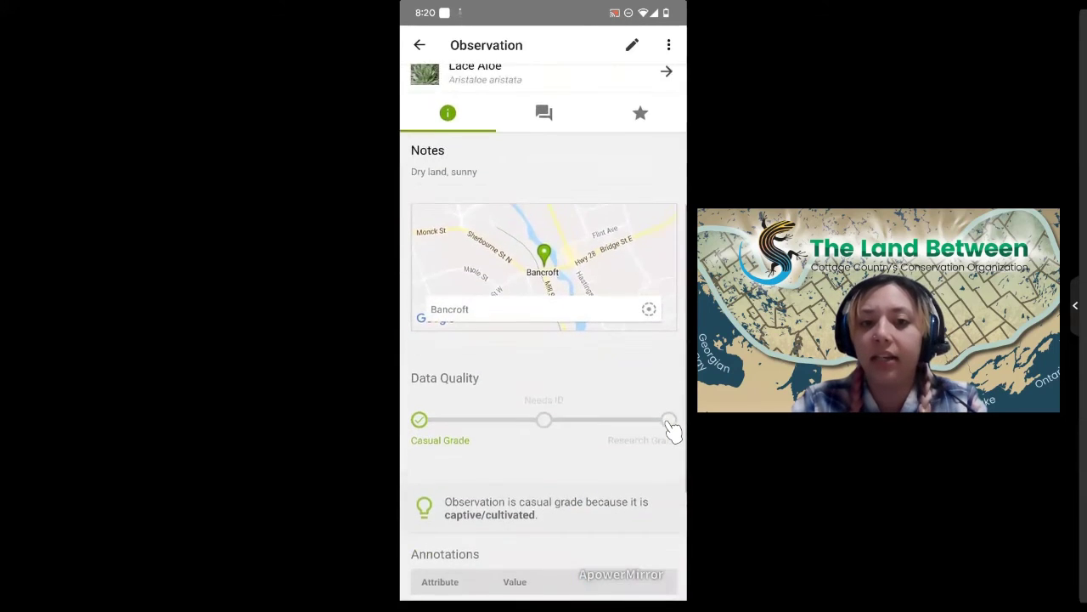
scroll(672, 431, "up", 2)
left_click(544, 210)
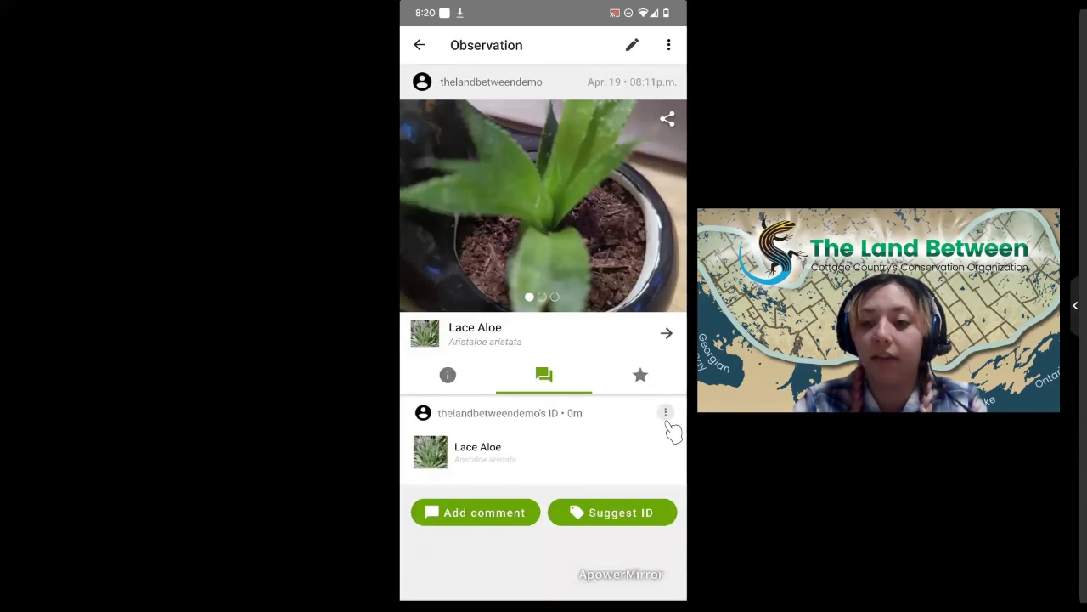
left_click(668, 418)
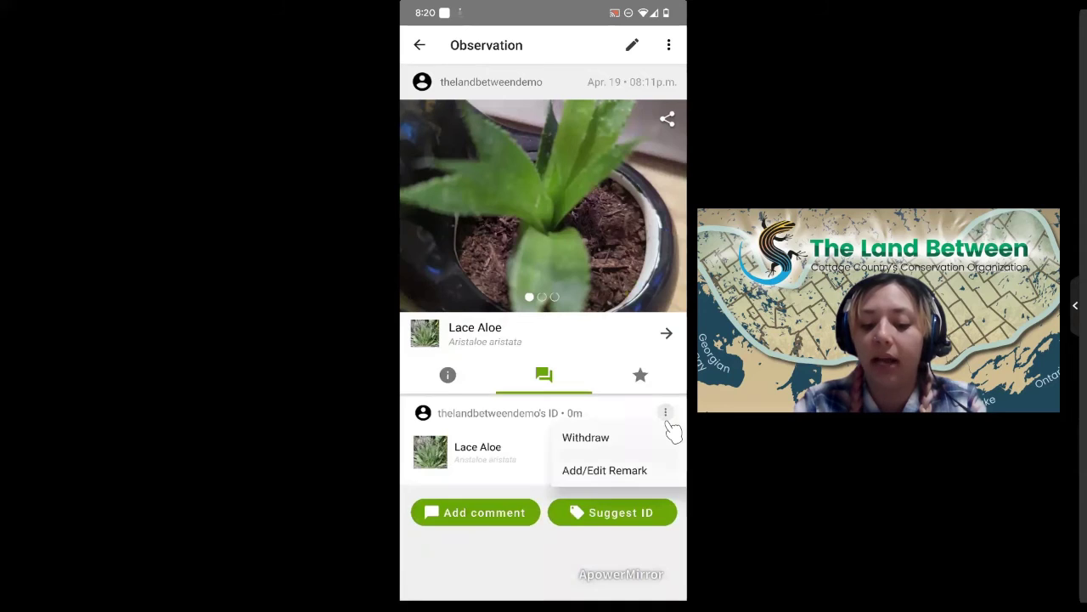
left_click(668, 422)
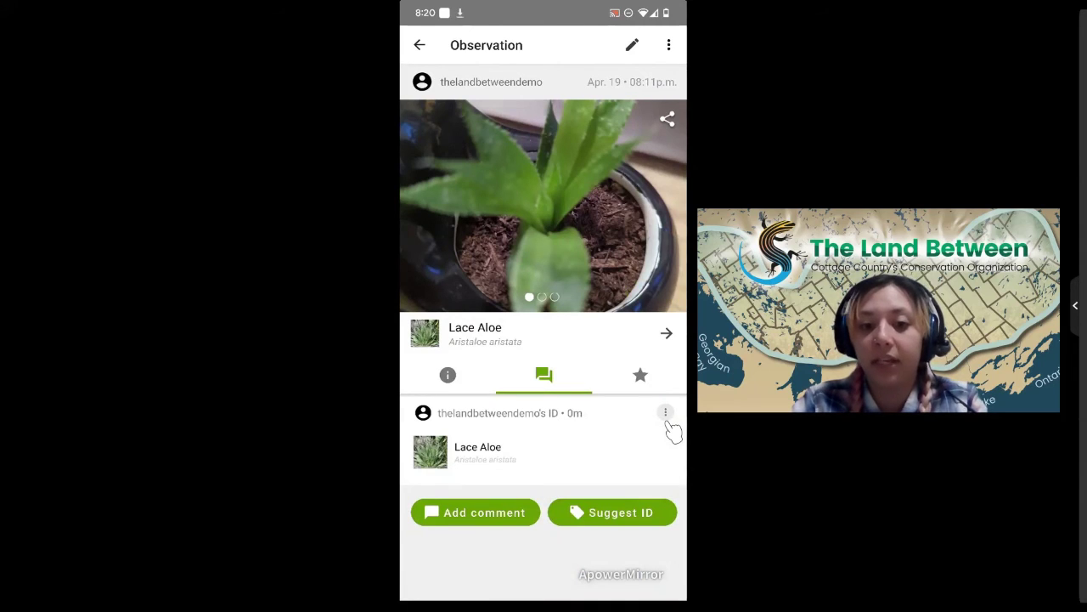
Step: Open the Land Between Backyard Bioblitz project and examine the Isabella Tiger Moth observation's location, data quality, annotations and suggested identifications
right_click(671, 429)
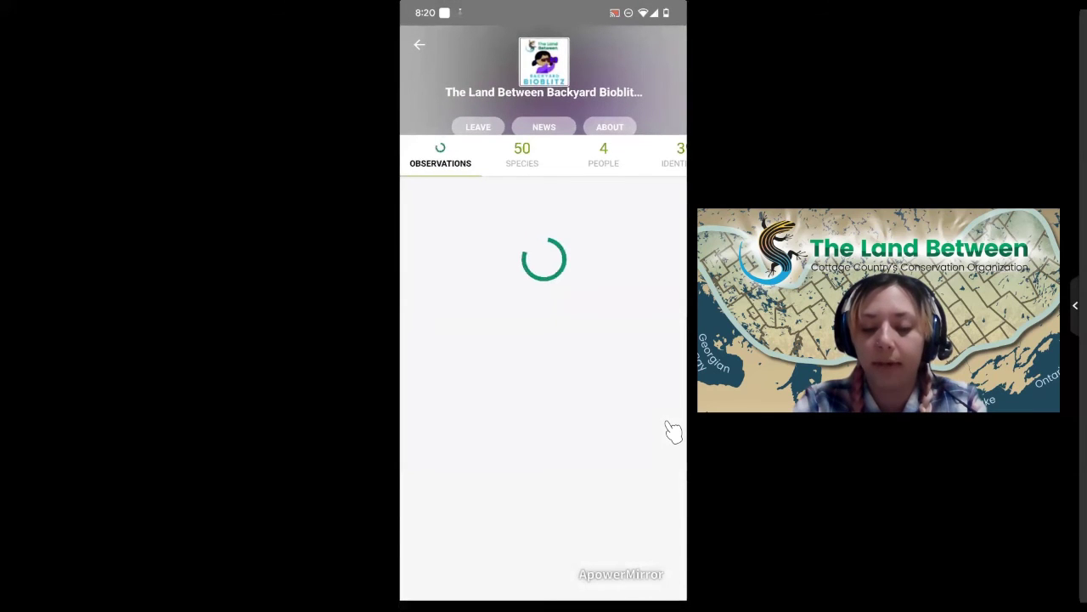
scroll(671, 432, "down", 2)
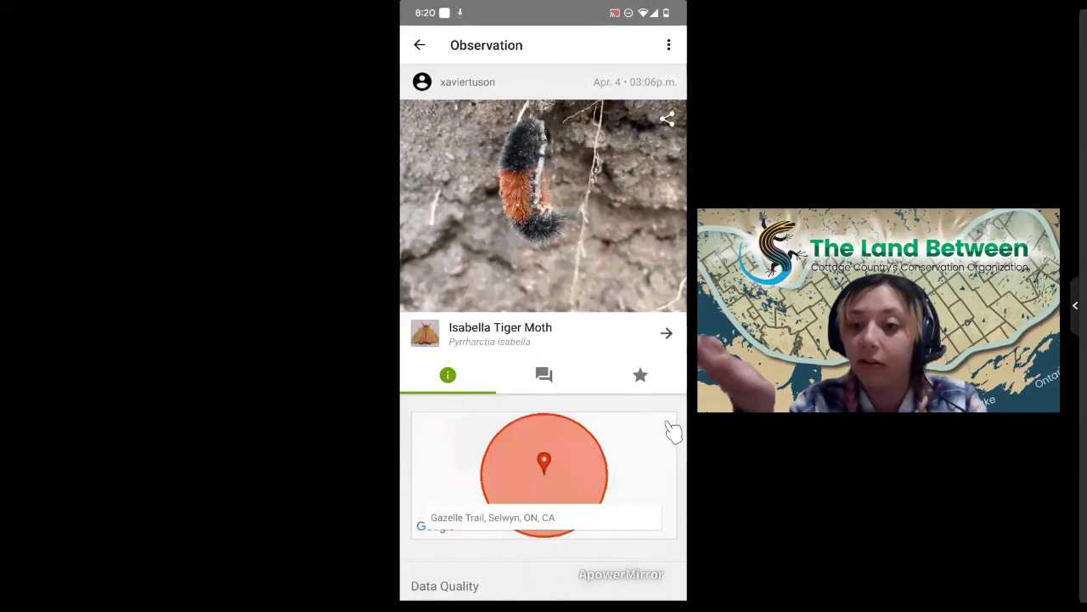
scroll(671, 432, "down", 3)
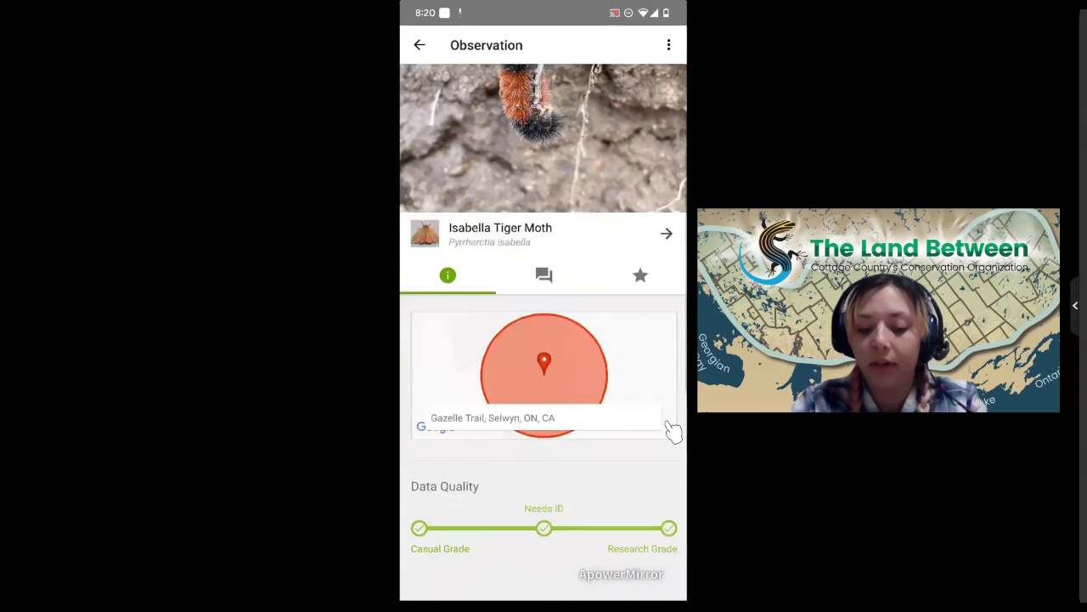
scroll(671, 431, "up", 2)
scroll(671, 432, "down", 5)
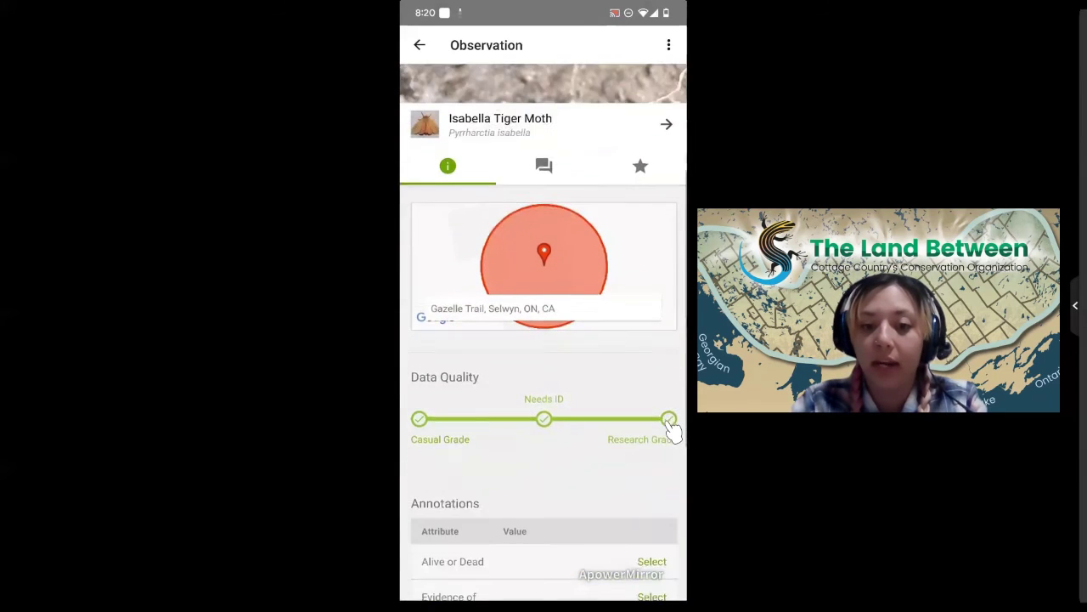
scroll(671, 431, "down", 3)
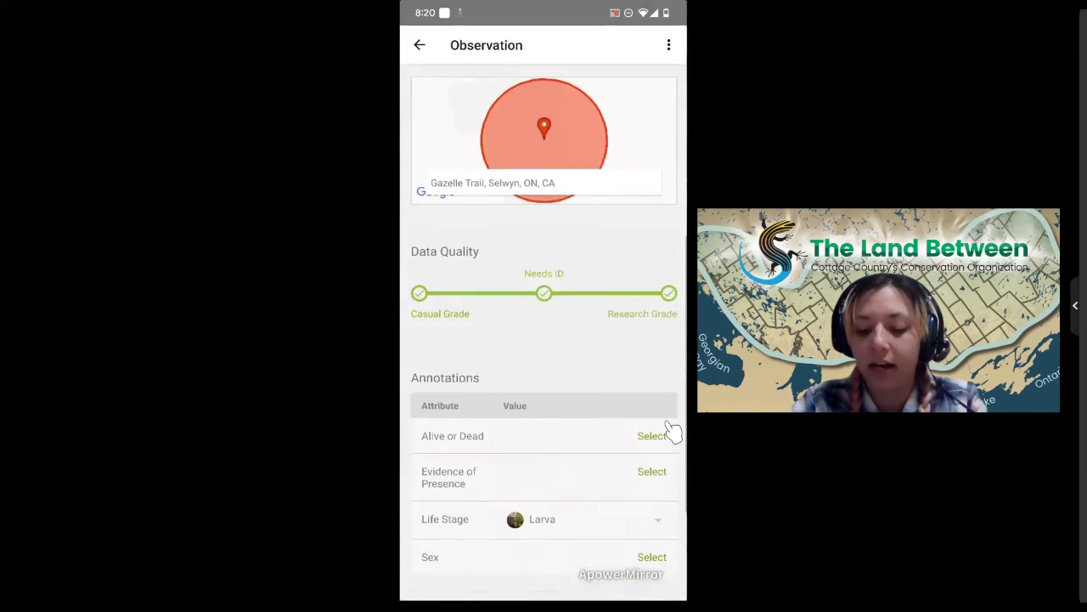
scroll(671, 432, "up", 5)
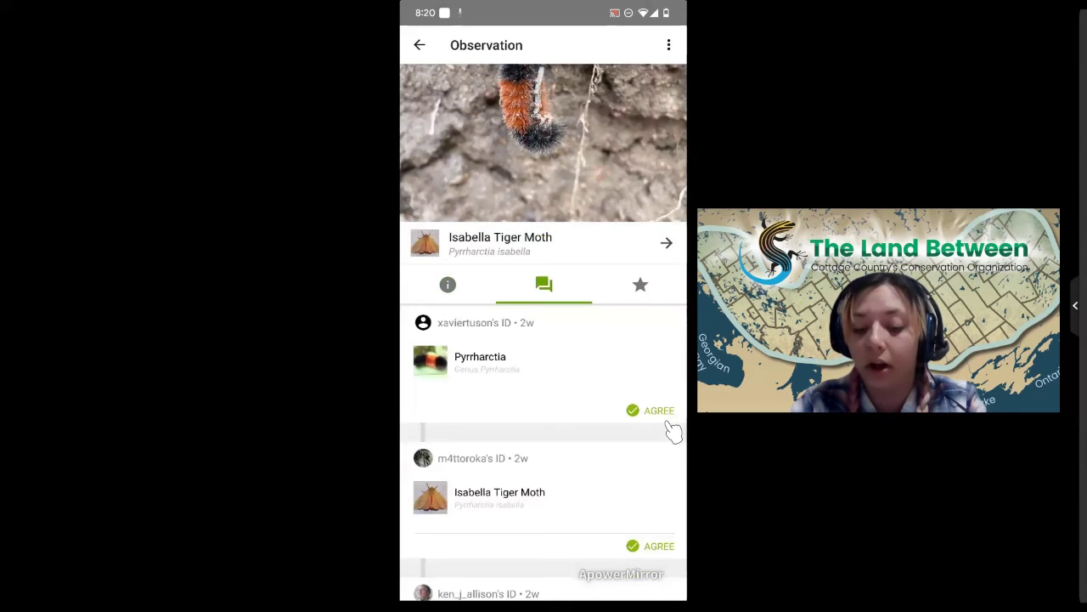
scroll(671, 432, "down", 3)
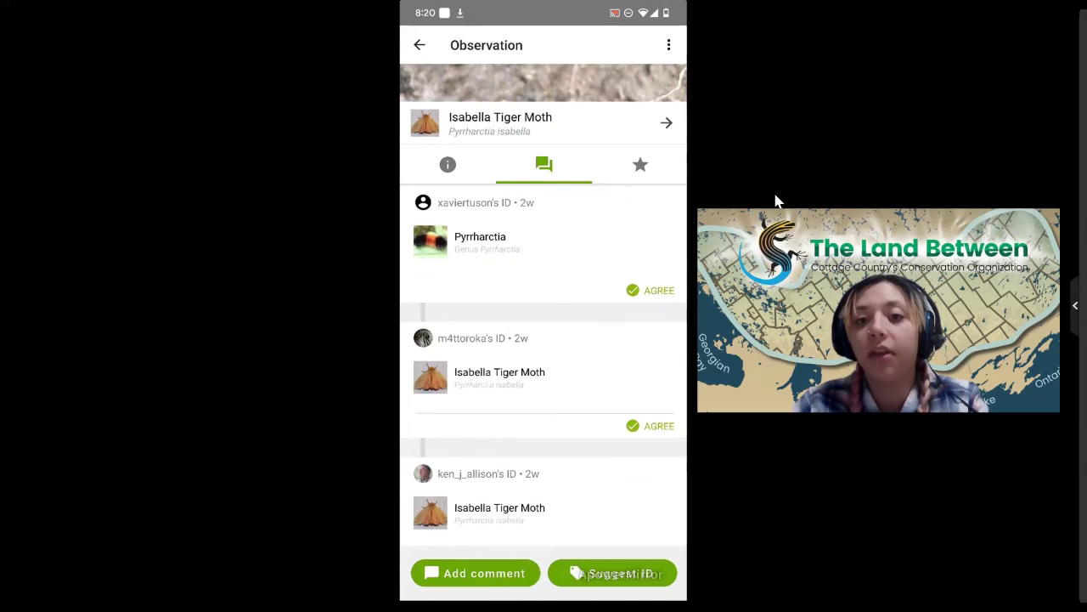
scroll(638, 357, "up", 3)
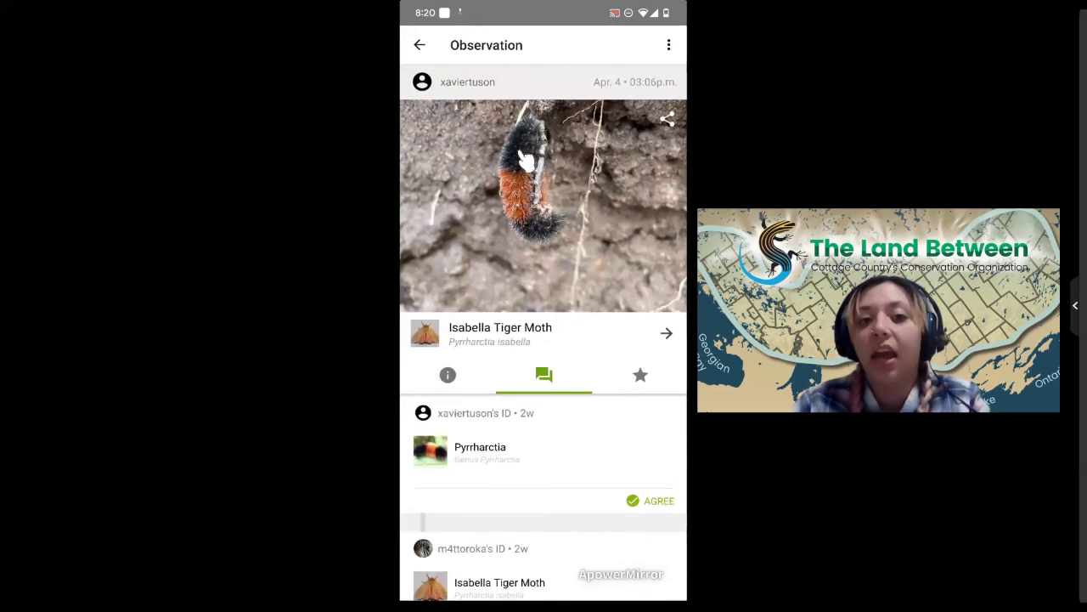
Step: Return to the Backyard Bioblitz project page and browse its contributed observations
right_click(483, 178)
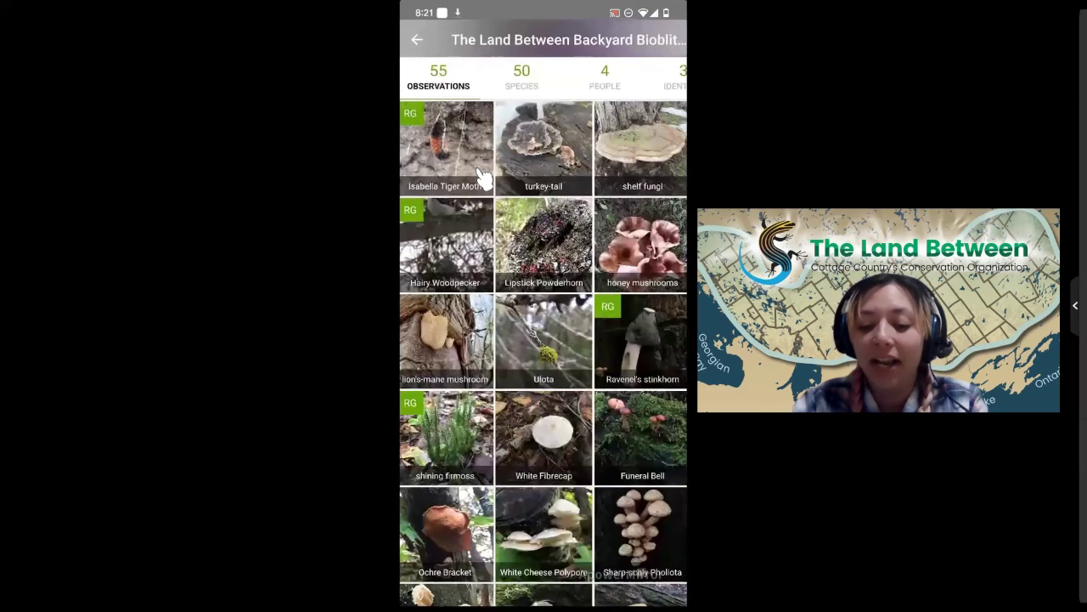
scroll(482, 178, "down", 2)
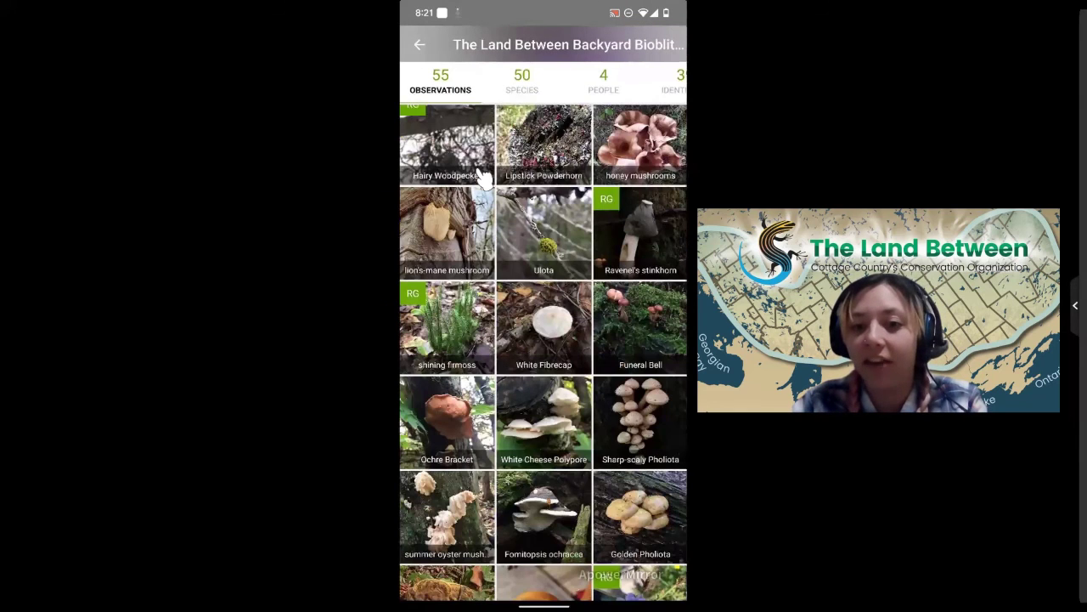
scroll(483, 177, "up", 1)
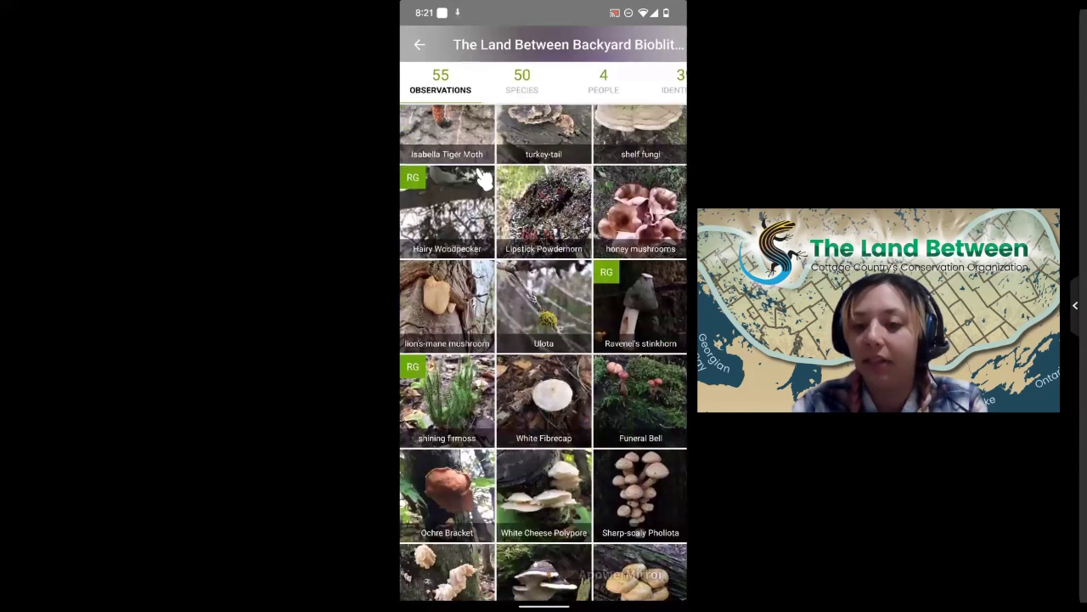
scroll(483, 178, "up", 1)
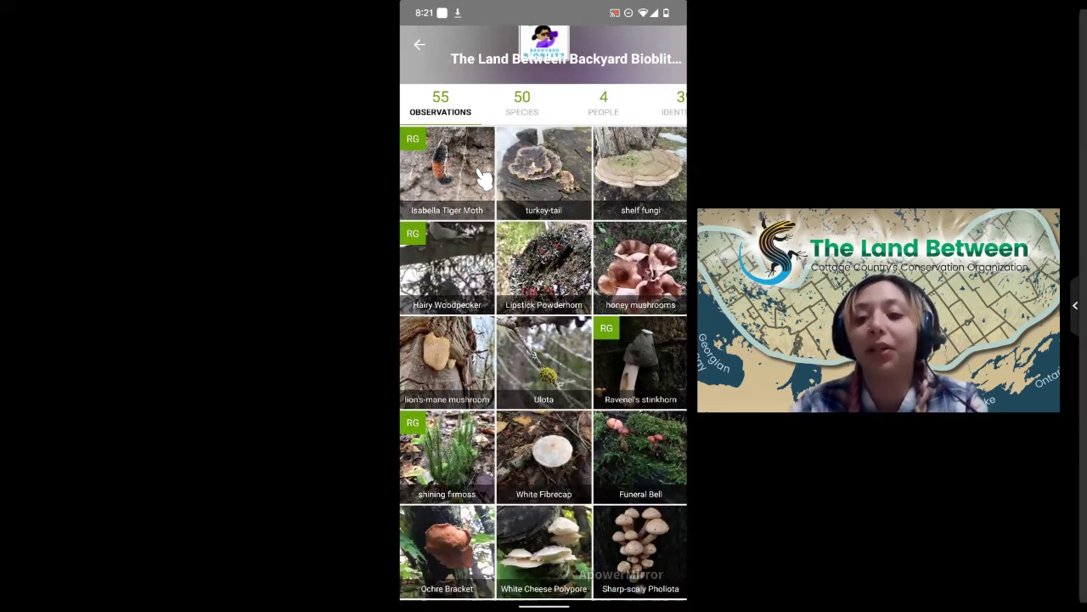
scroll(483, 178, "down", 1)
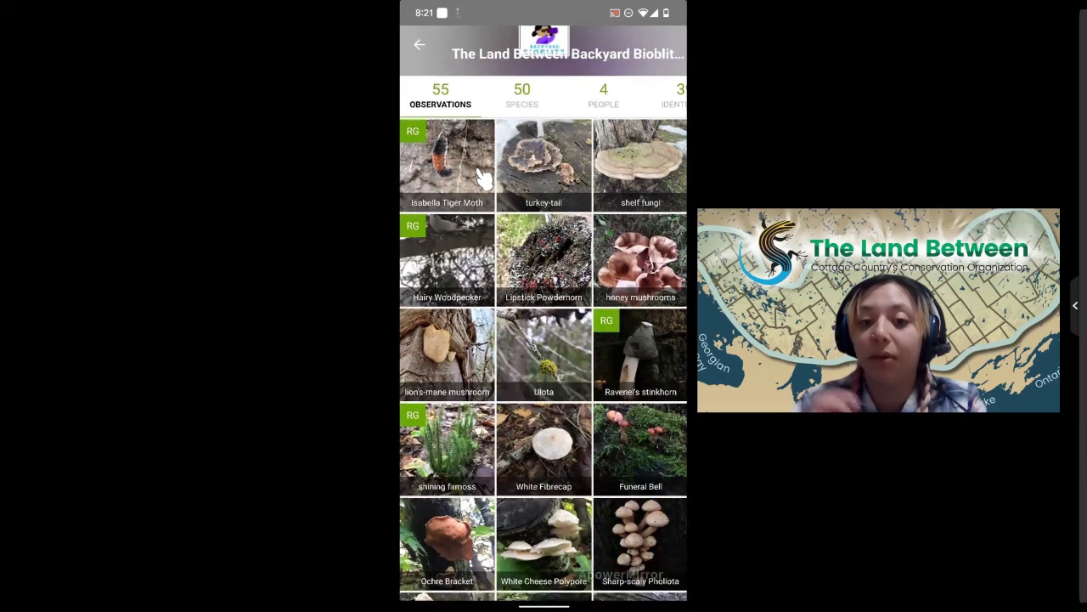
scroll(483, 178, "down", 5)
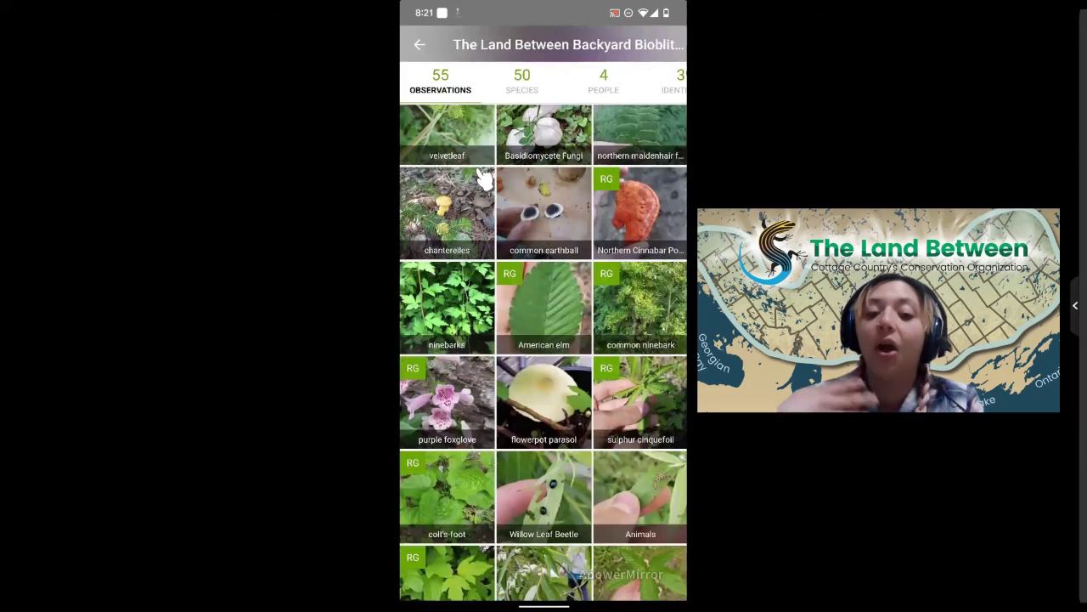
scroll(483, 177, "down", 5)
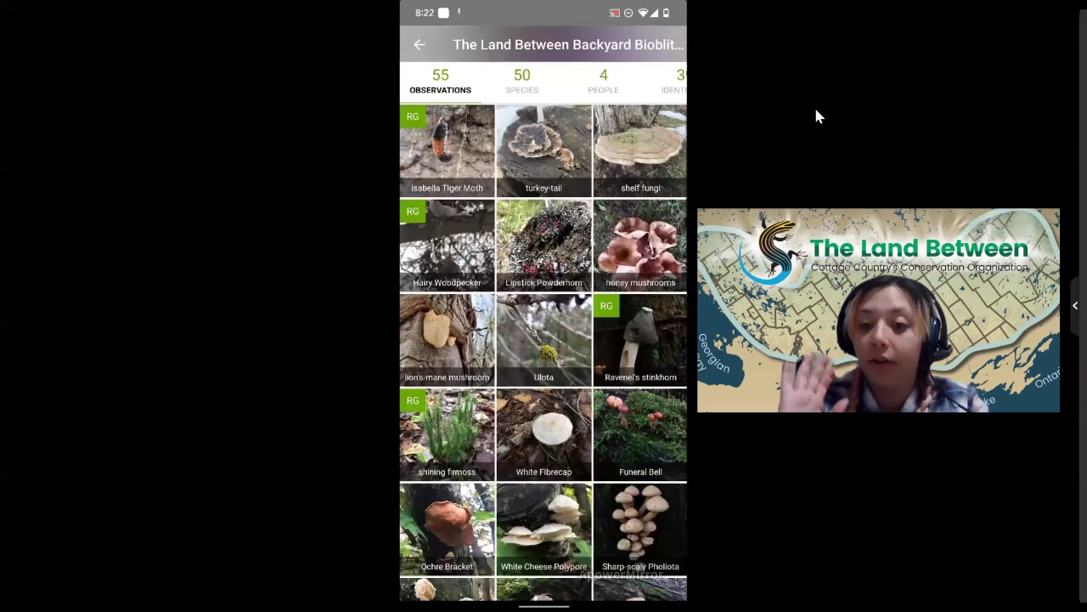
Step: Look through the Backyard Bioblitz project's observation grid down to its last entries and return to the project header
scroll(544, 352, "down", 1)
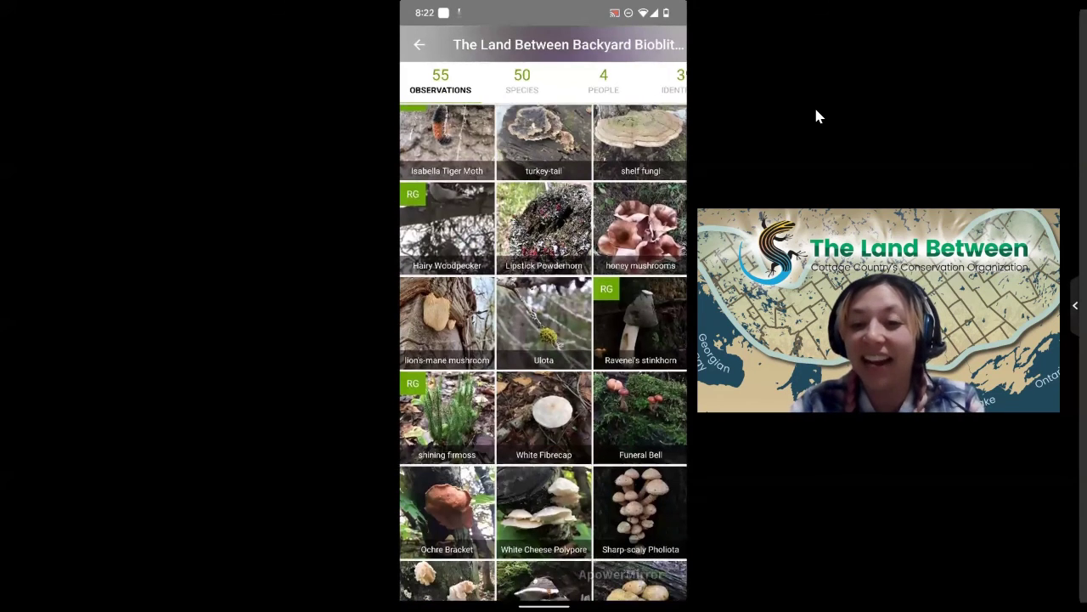
scroll(544, 352, "down", 10)
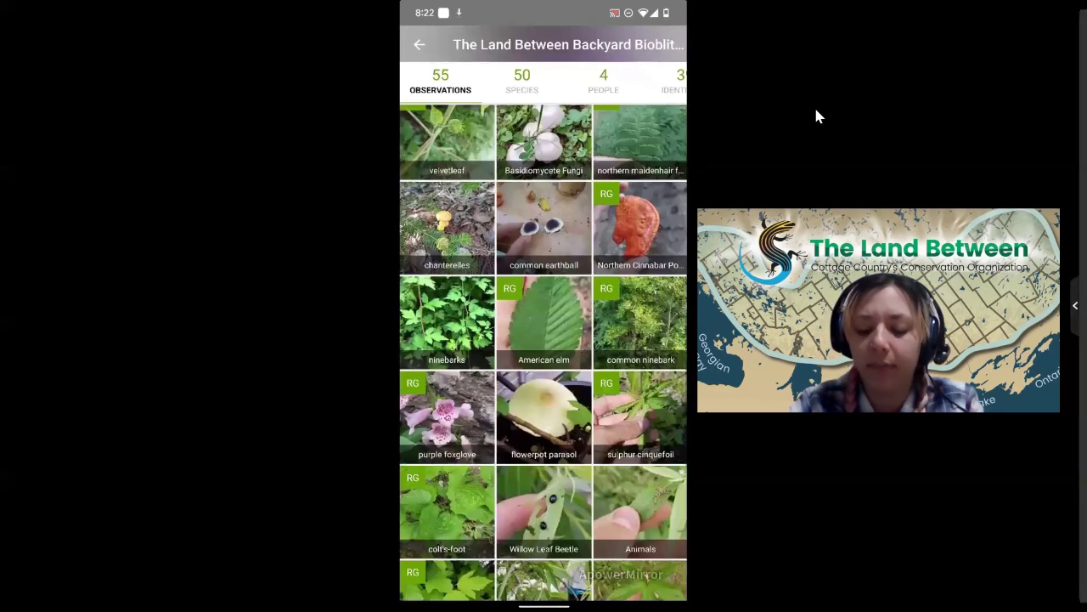
scroll(543, 353, "down", 5)
scroll(543, 353, "down", 1)
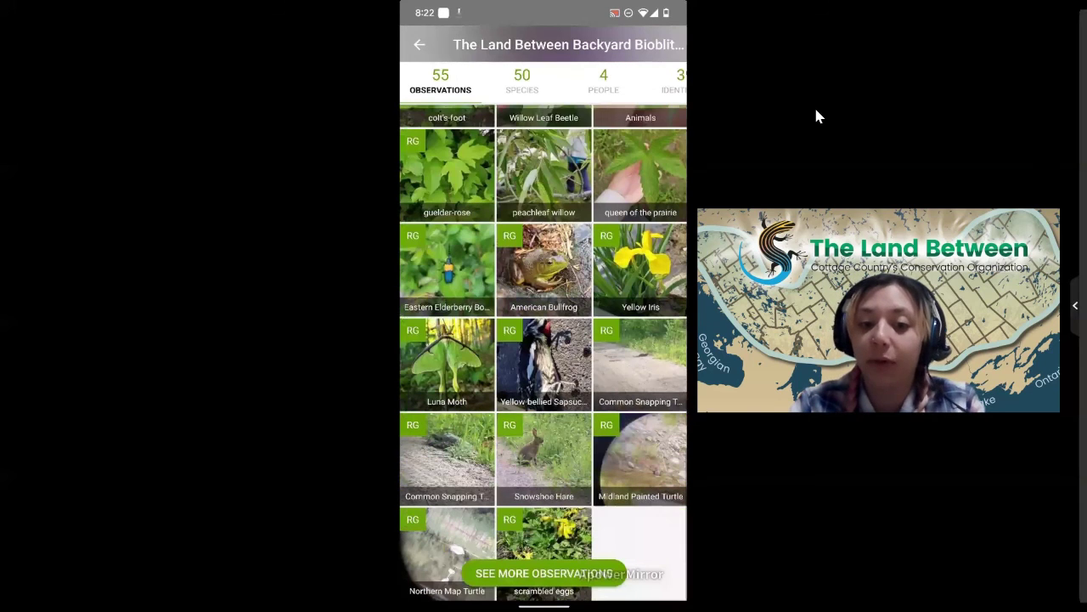
scroll(544, 352, "up", 2)
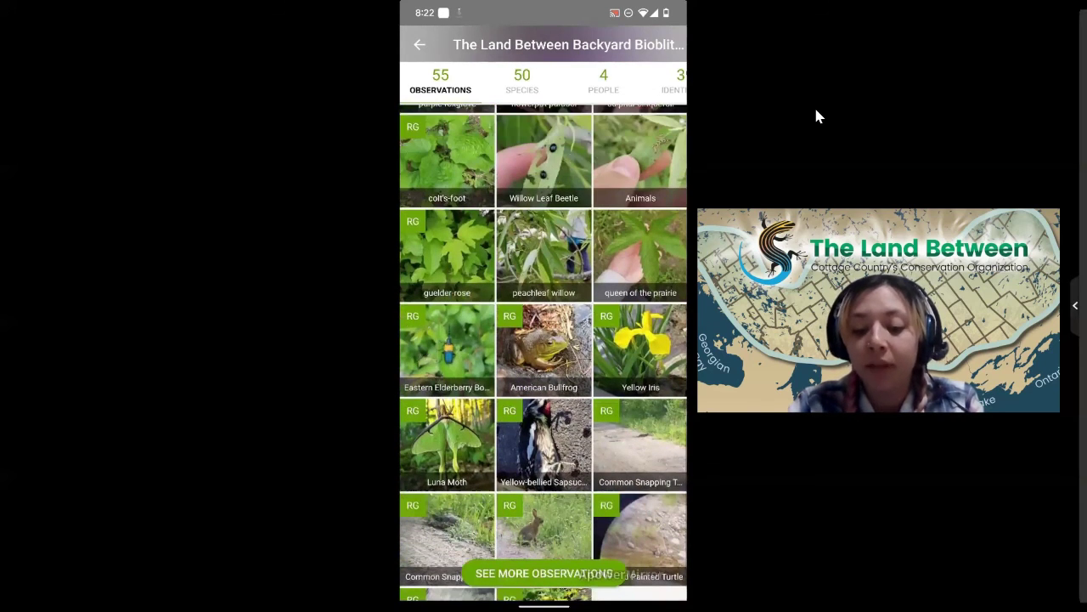
scroll(544, 352, "up", 10)
scroll(815, 116, "up", 1)
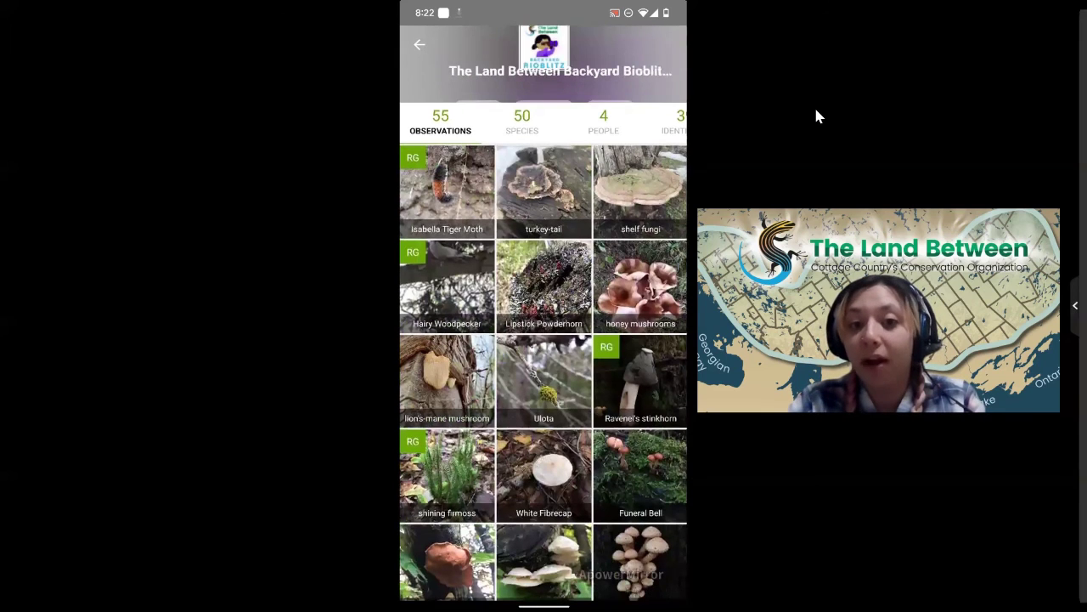
scroll(816, 117, "up", 2)
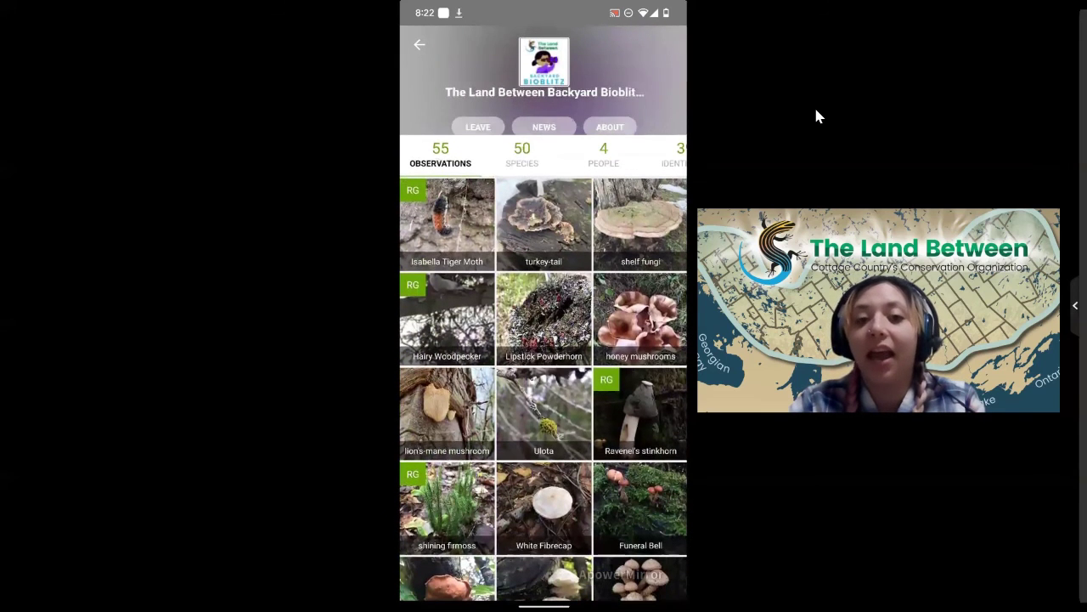